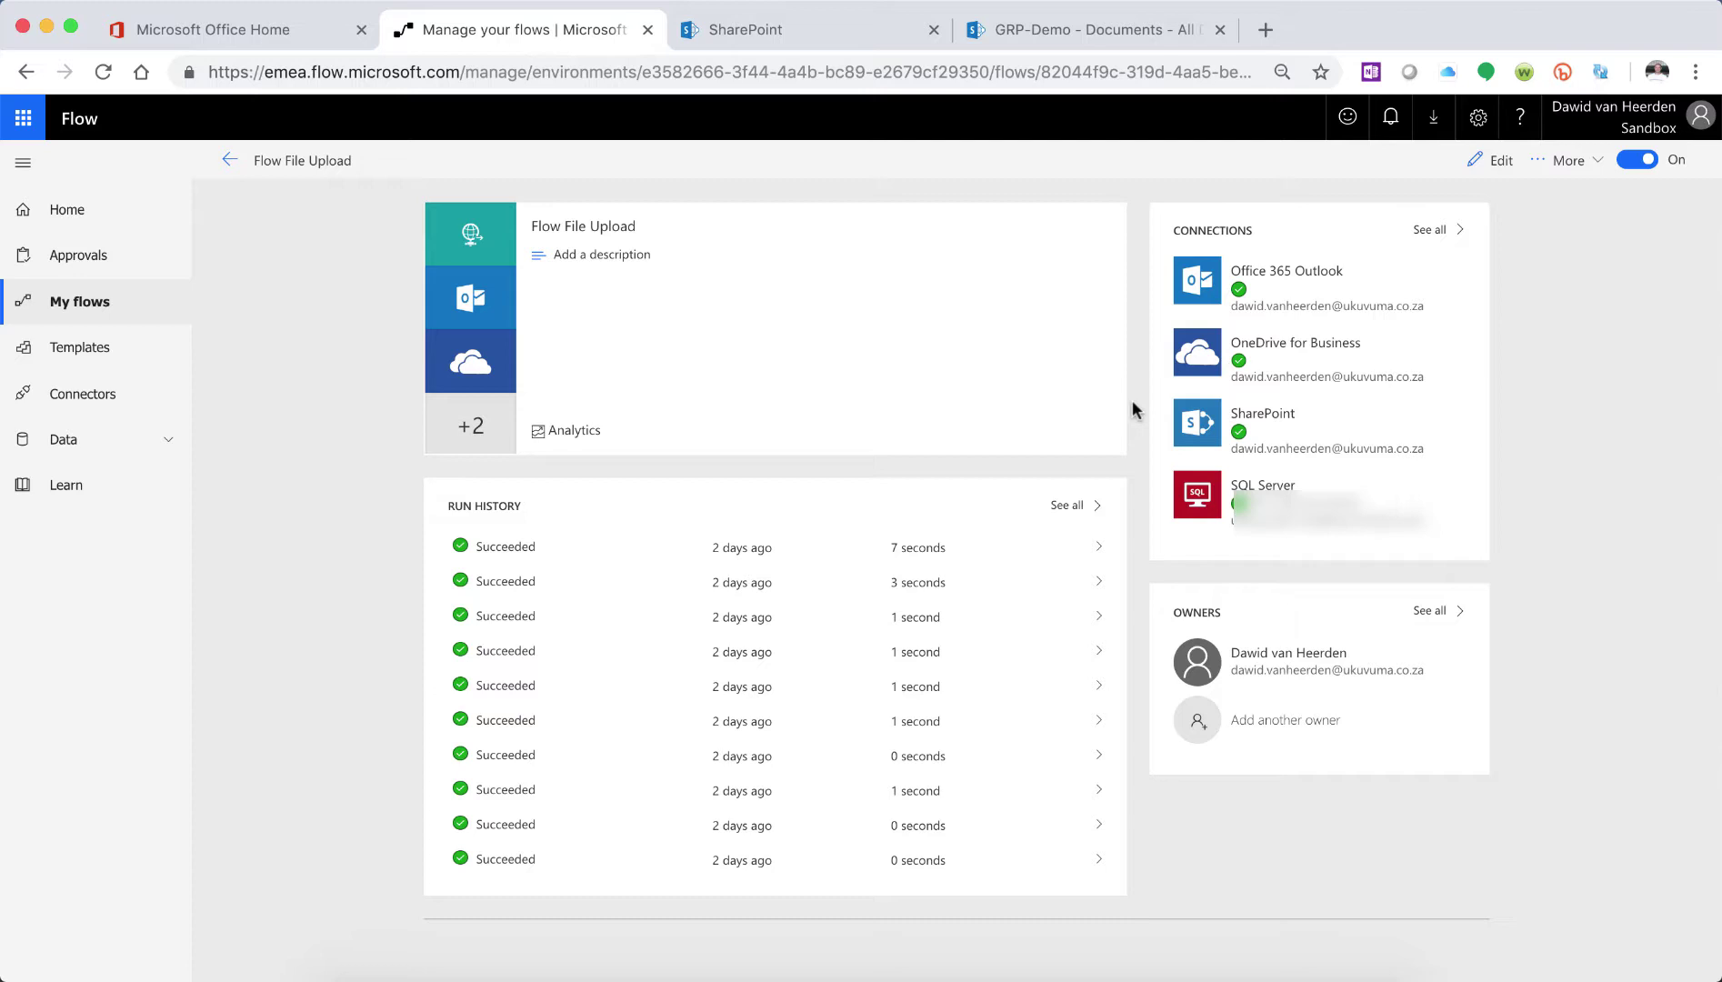
Open the latest Flow File Upload run and expand the HTTP trigger's headers to find Content-Length 64542.
left_click(494, 549)
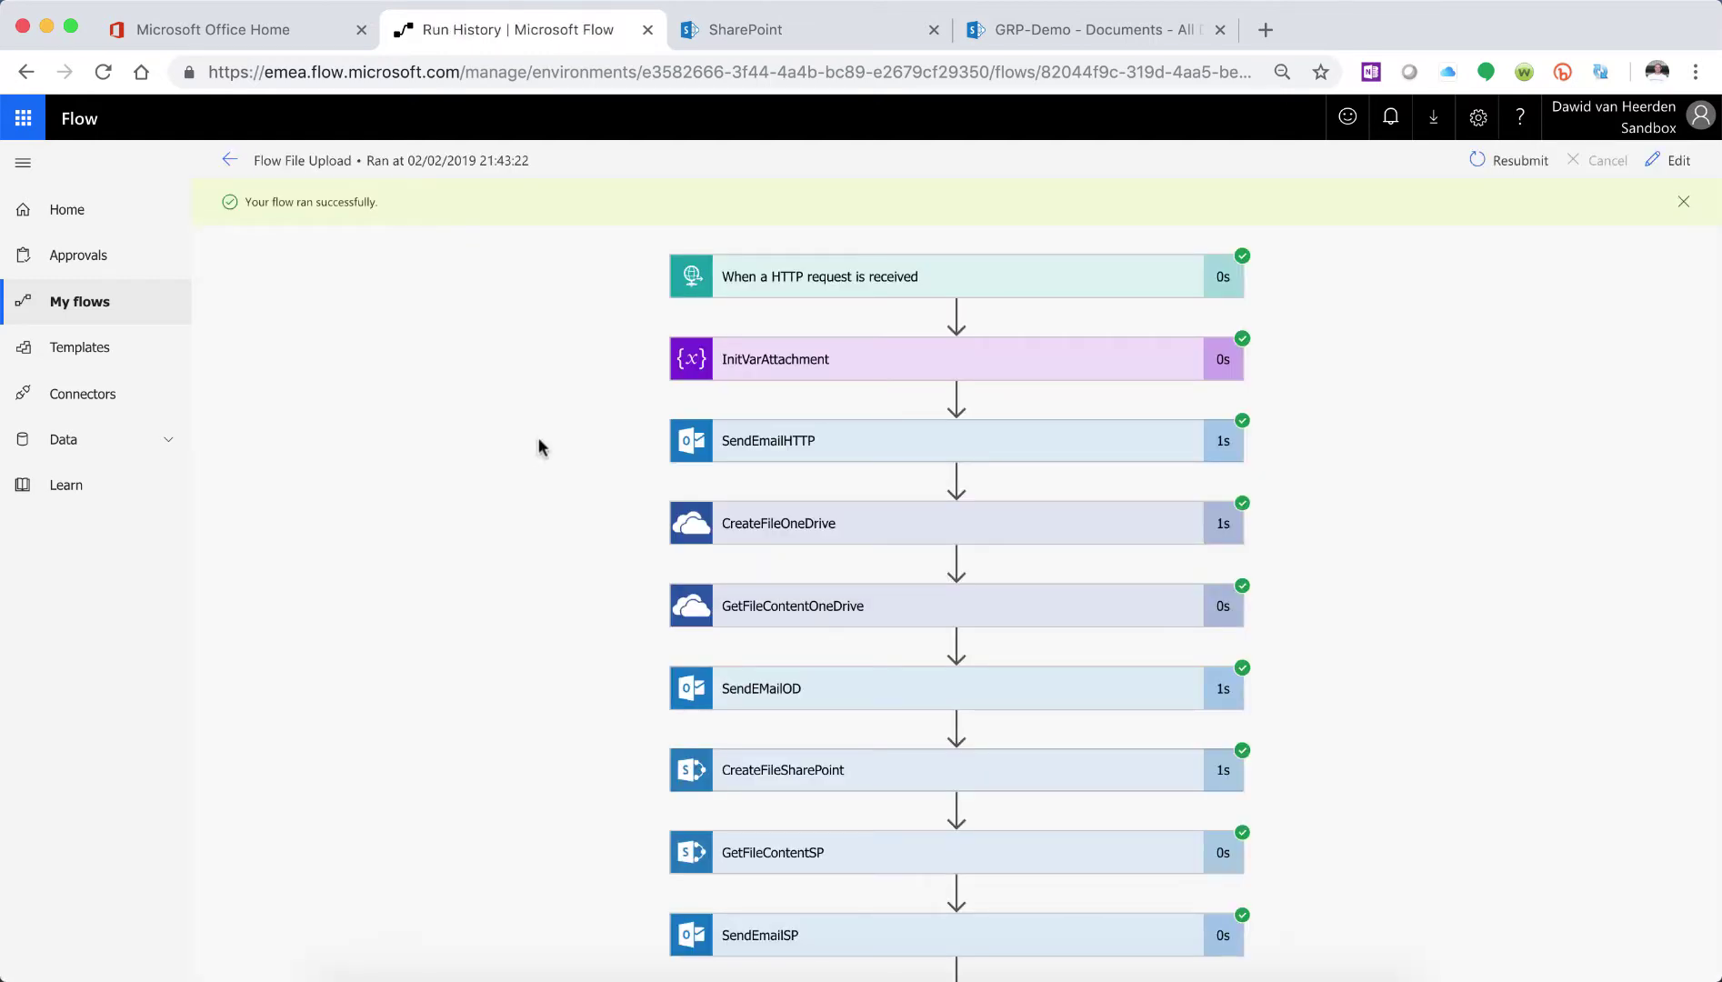
left_click(880, 295)
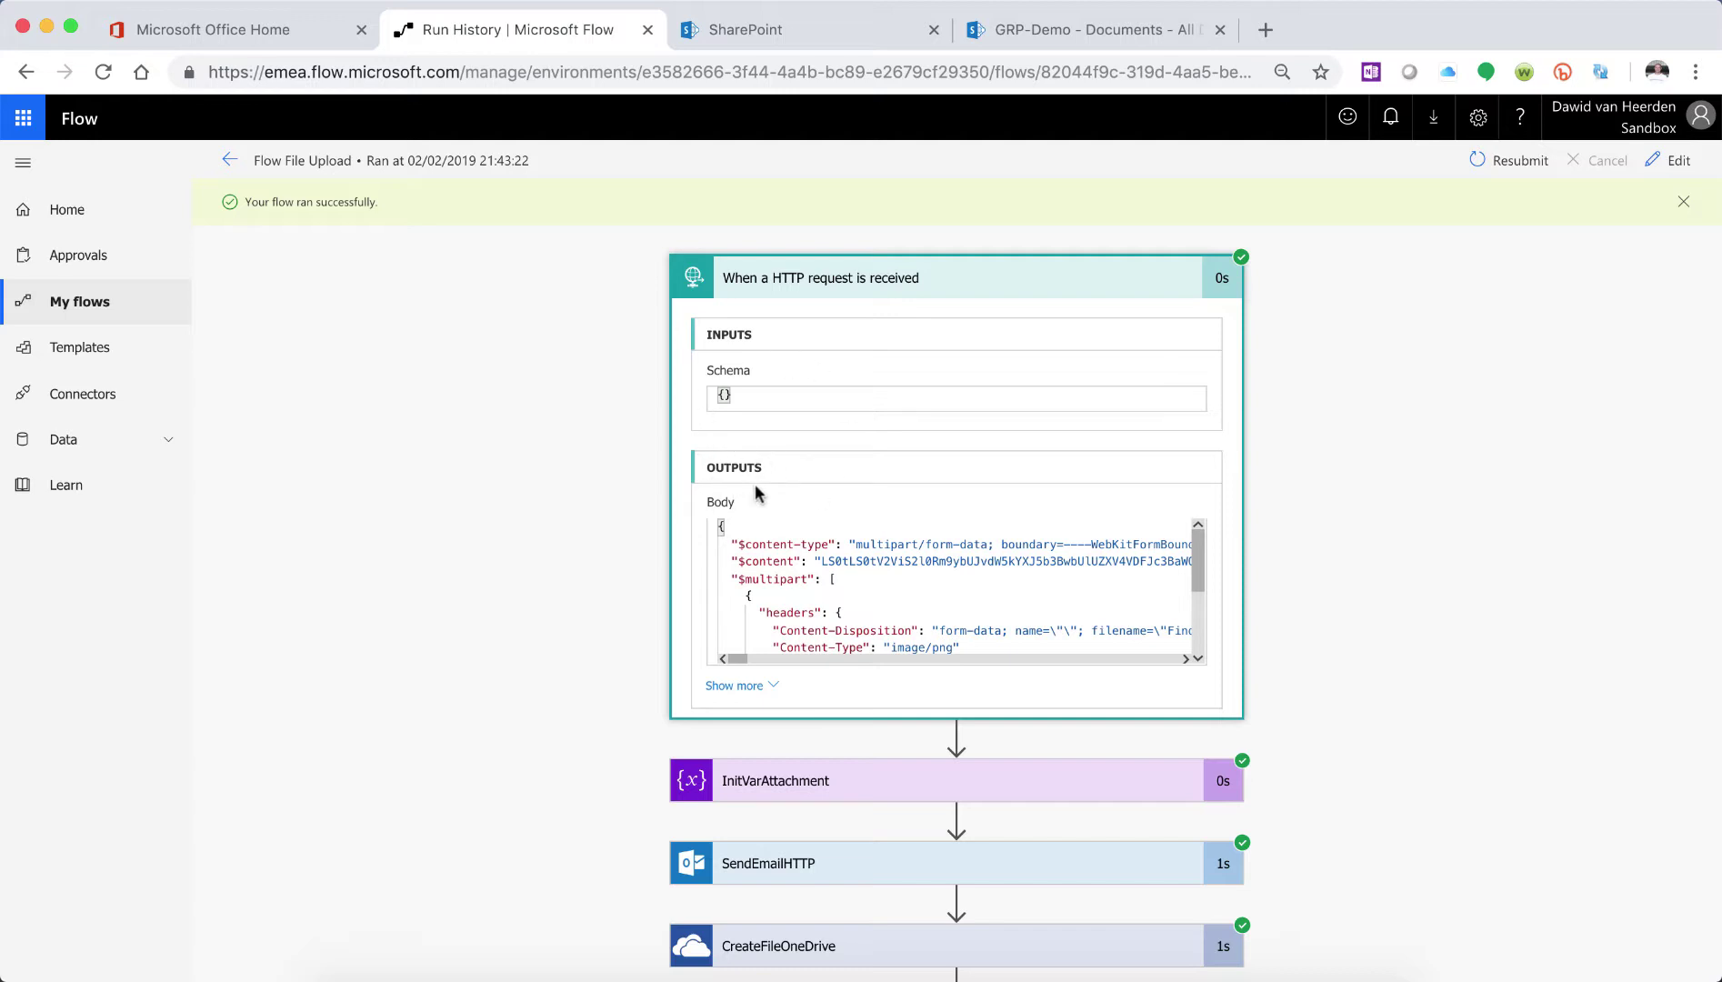
left_click(734, 686)
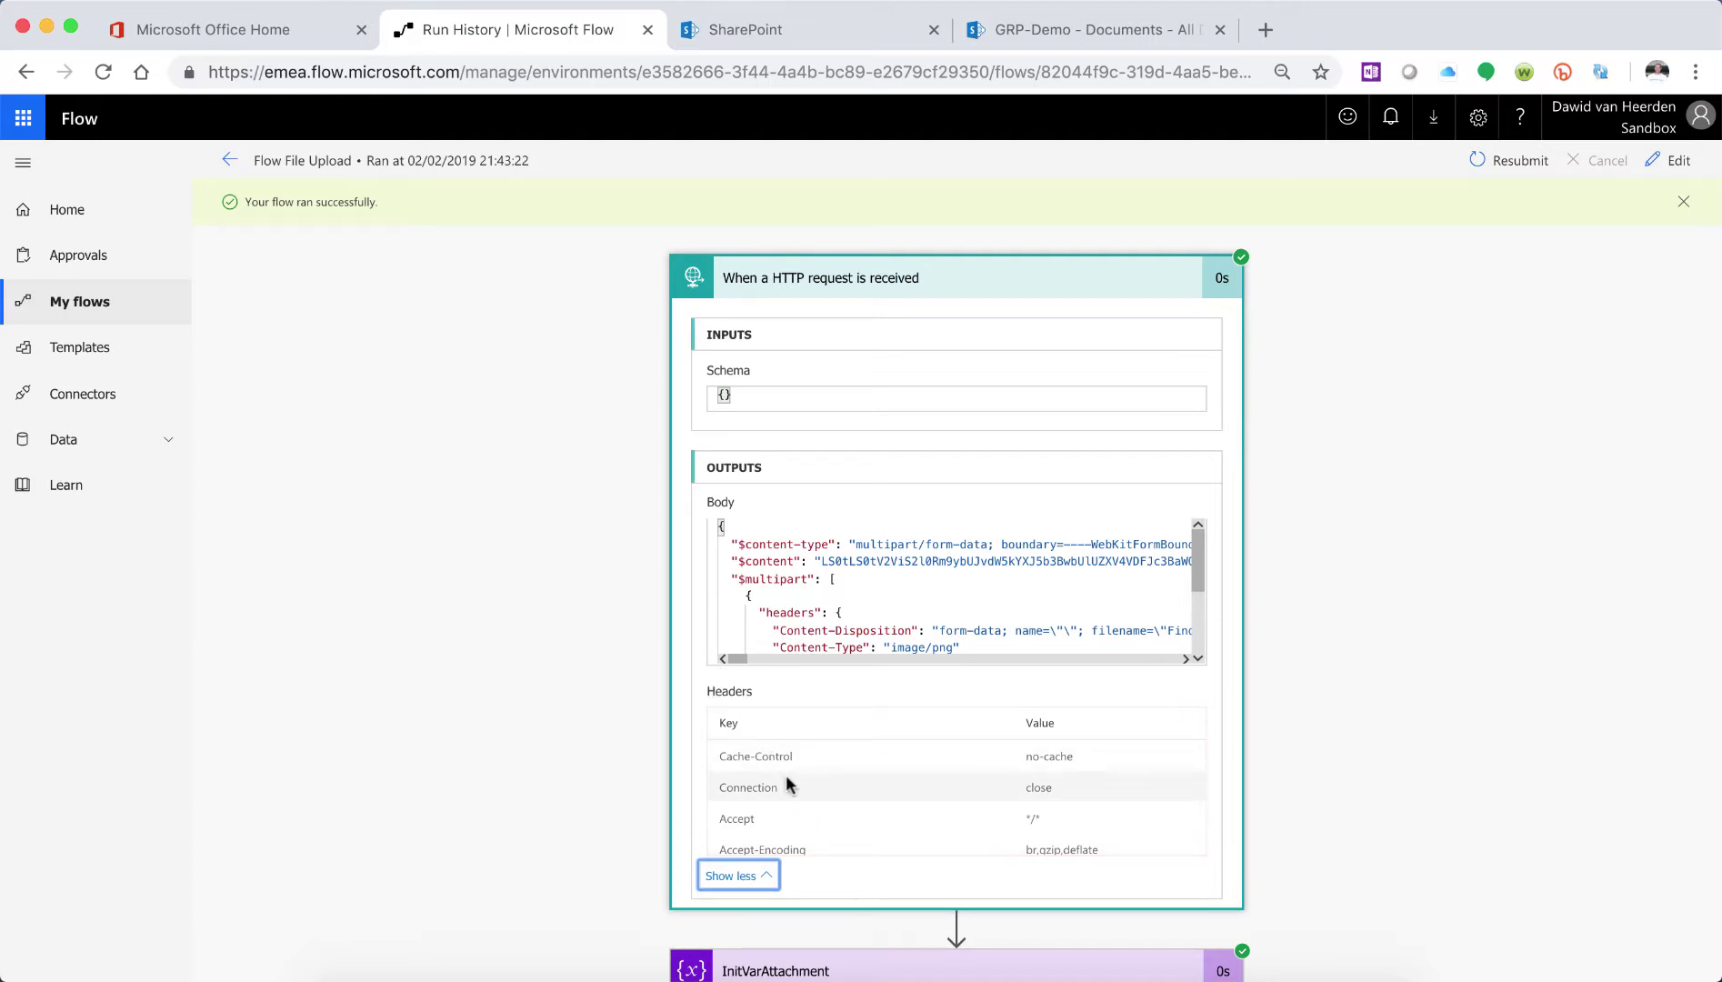
scroll(899, 797, "down", 3)
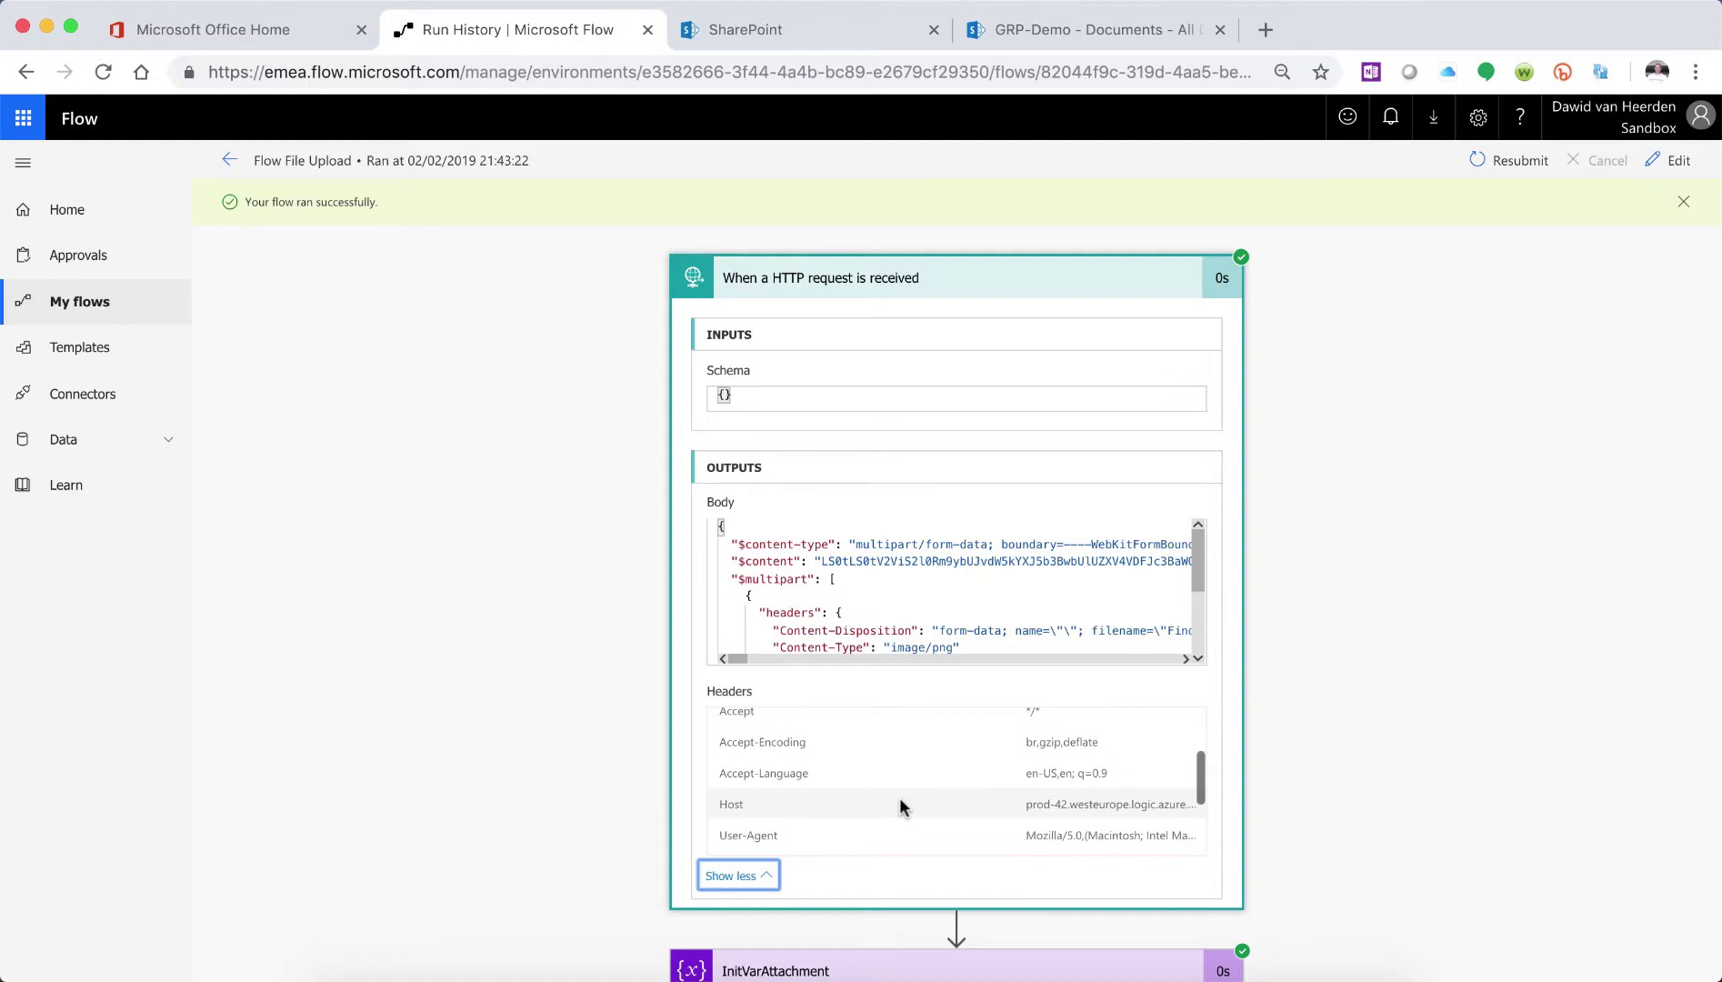
scroll(874, 775, "down", 3)
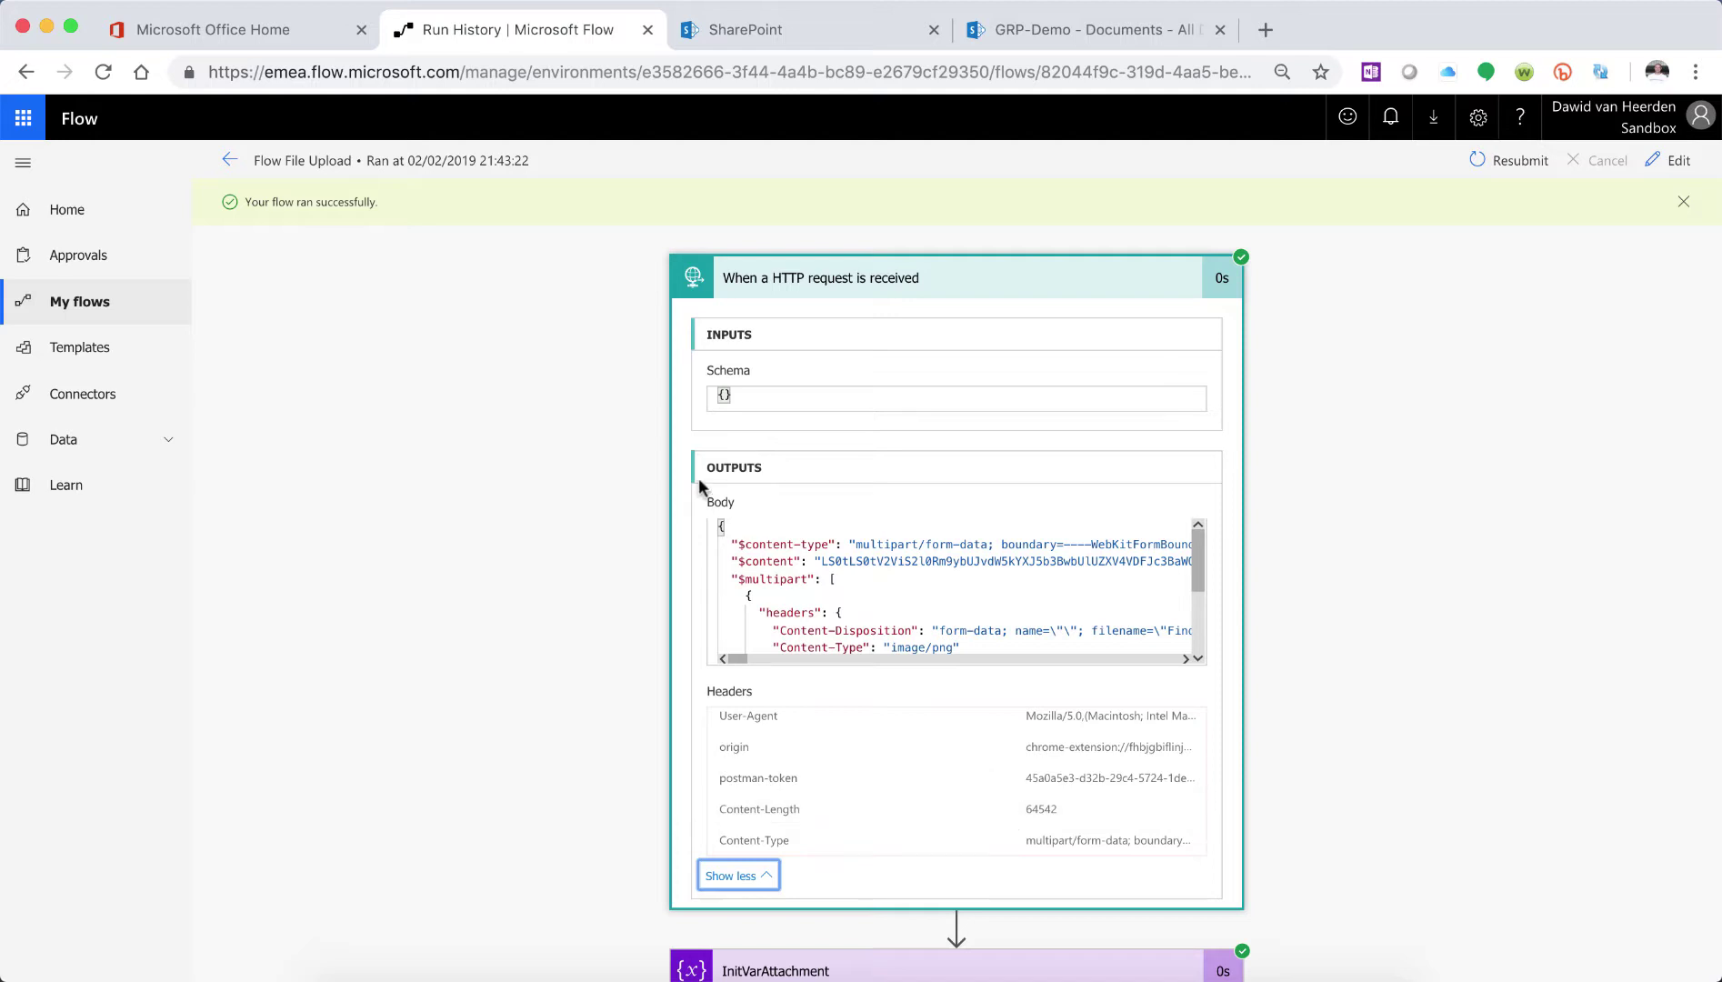
Edit the flow and insert an Initialize variable action right after the HTTP trigger.
left_click(232, 162)
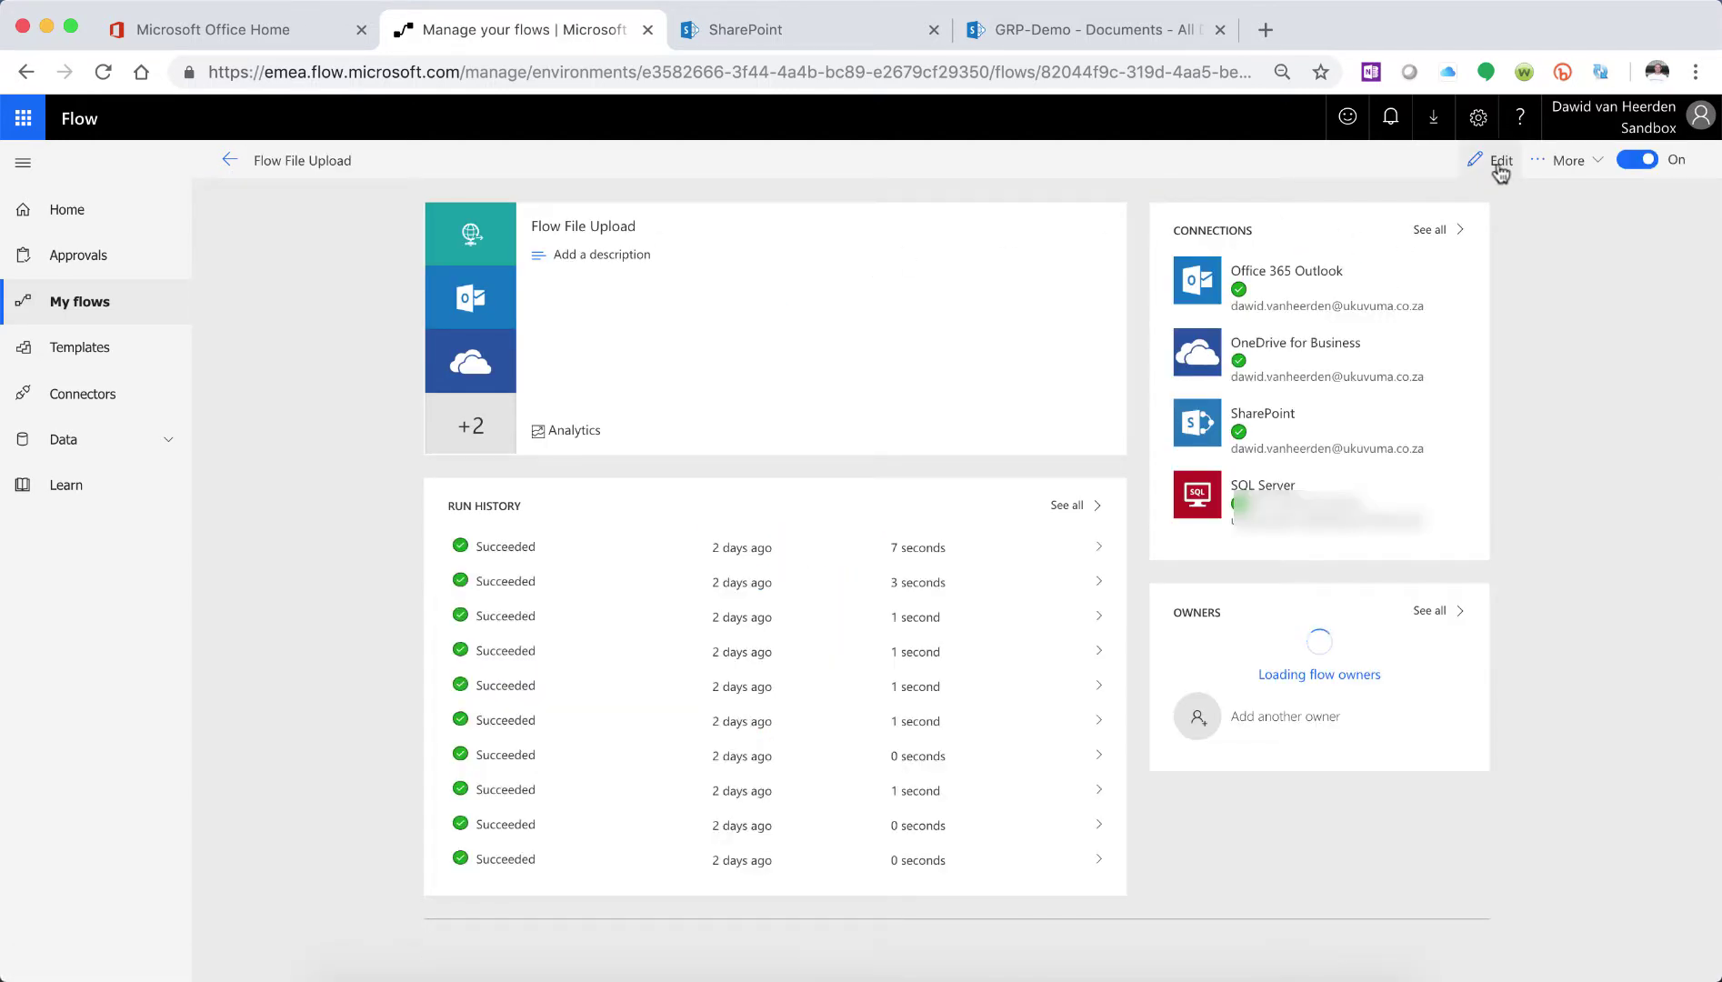
left_click(1500, 163)
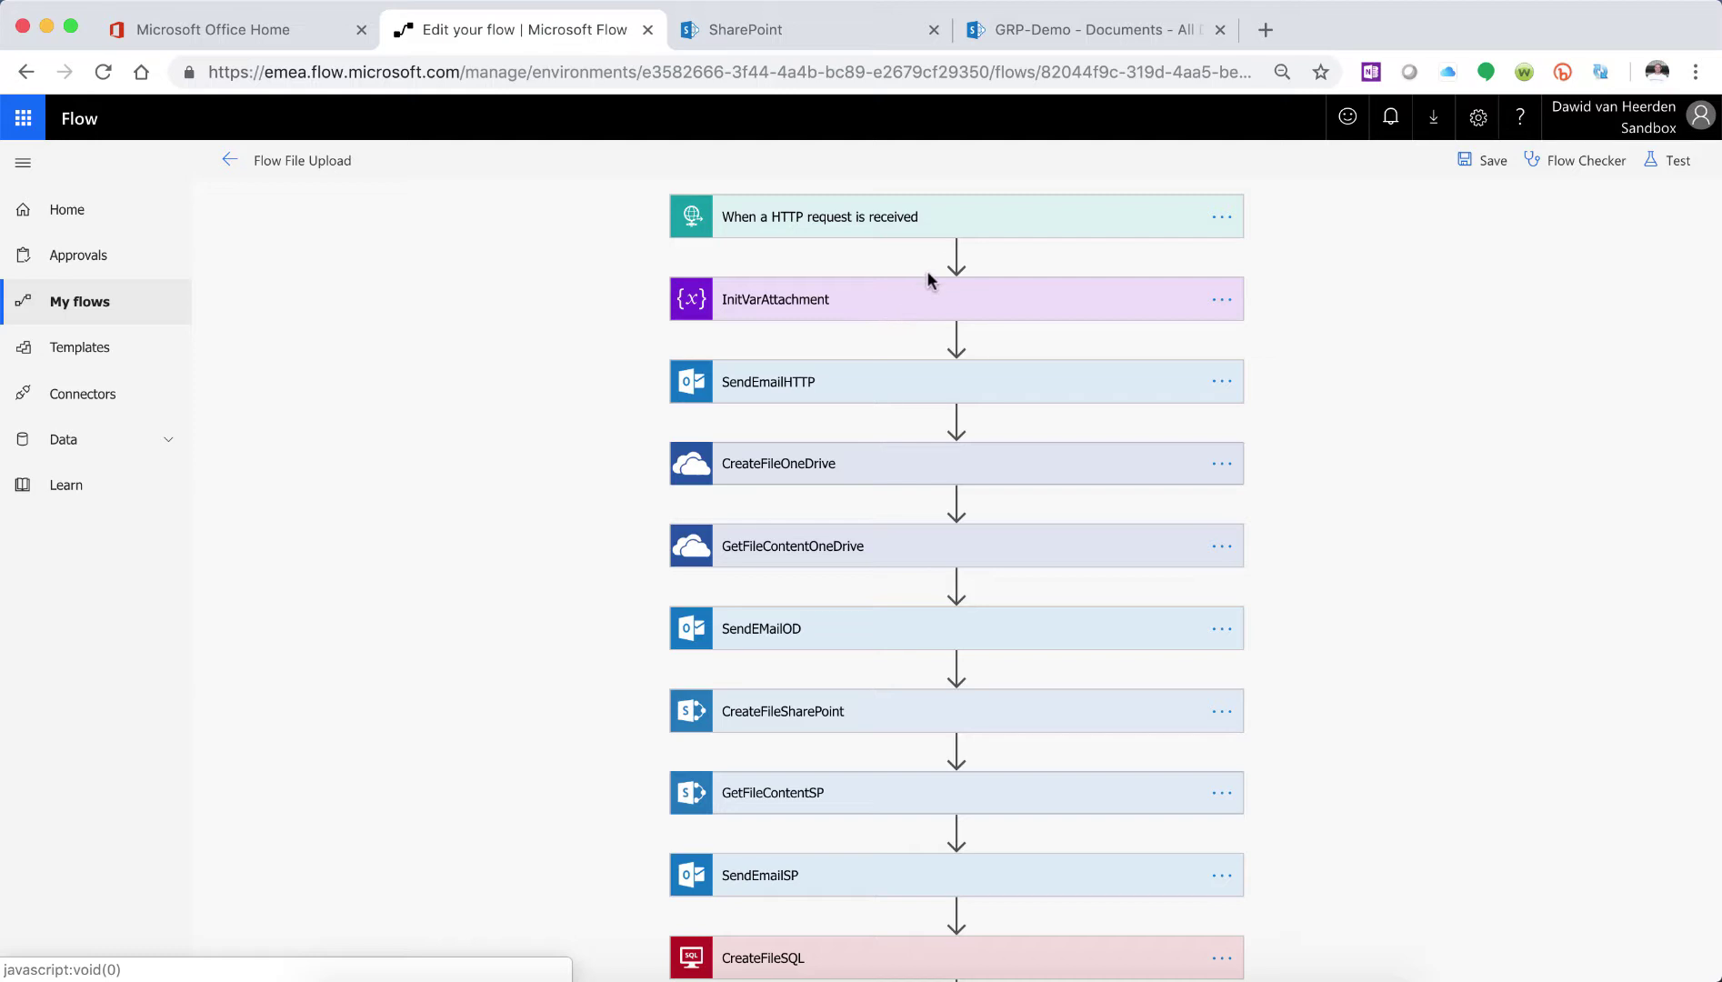
left_click(957, 256)
left_click(962, 286)
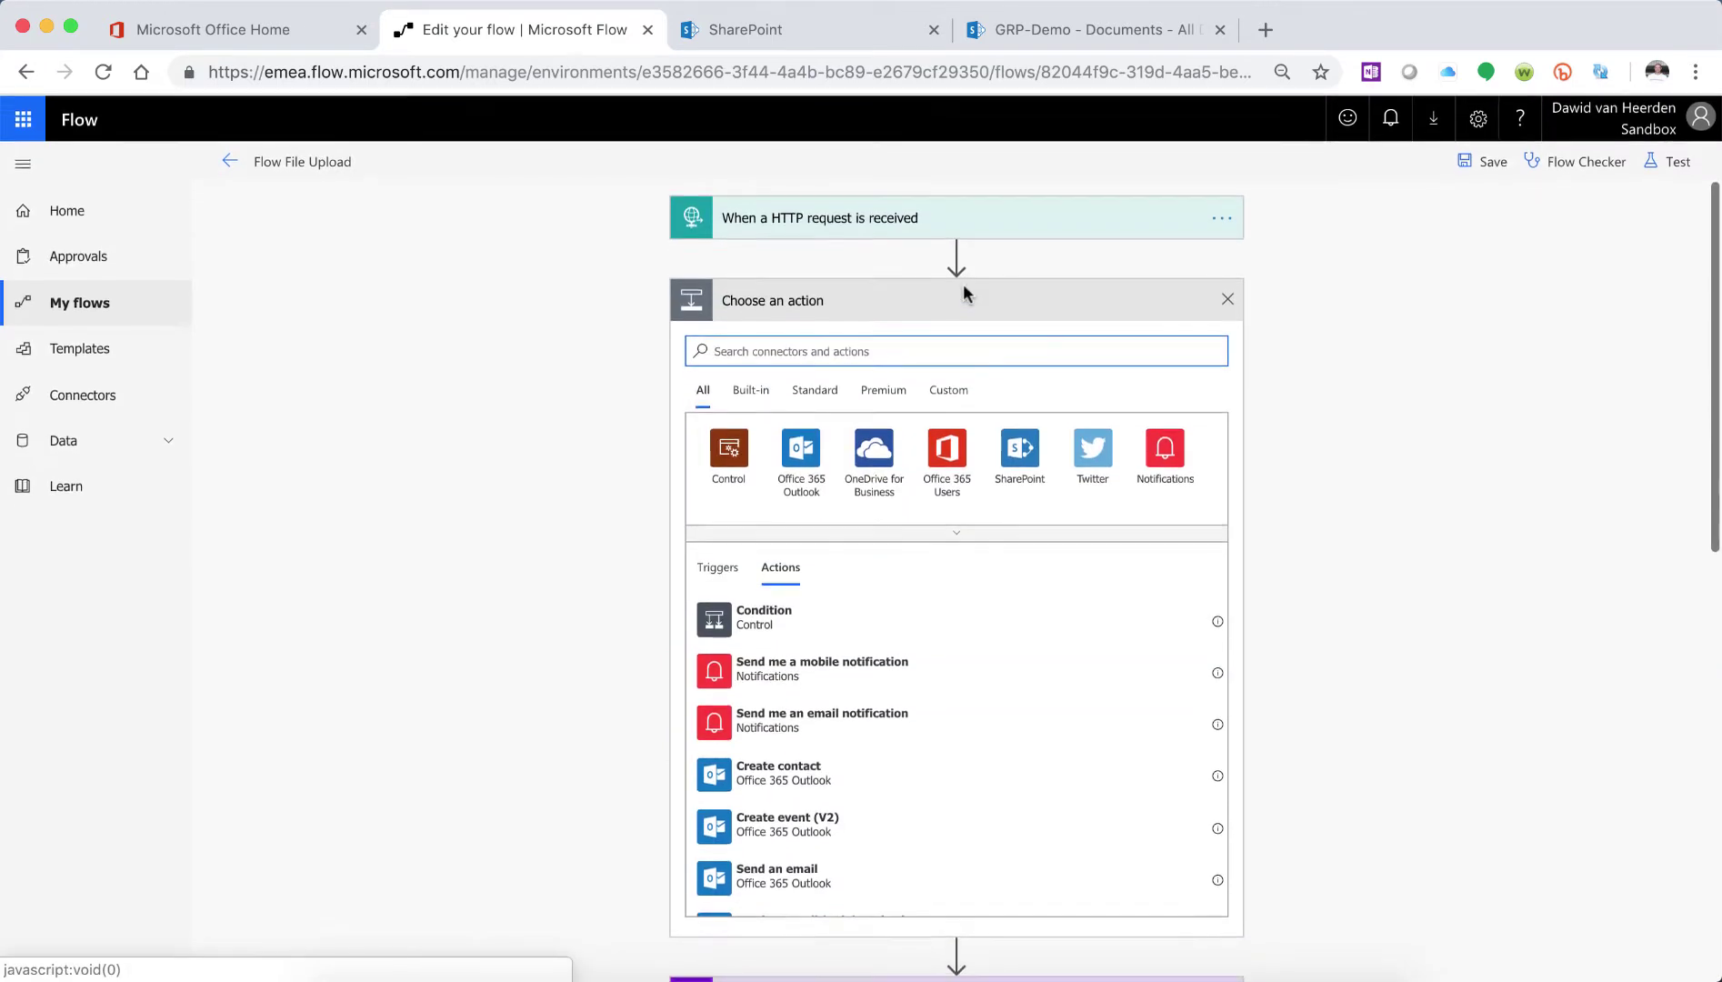
type("variable")
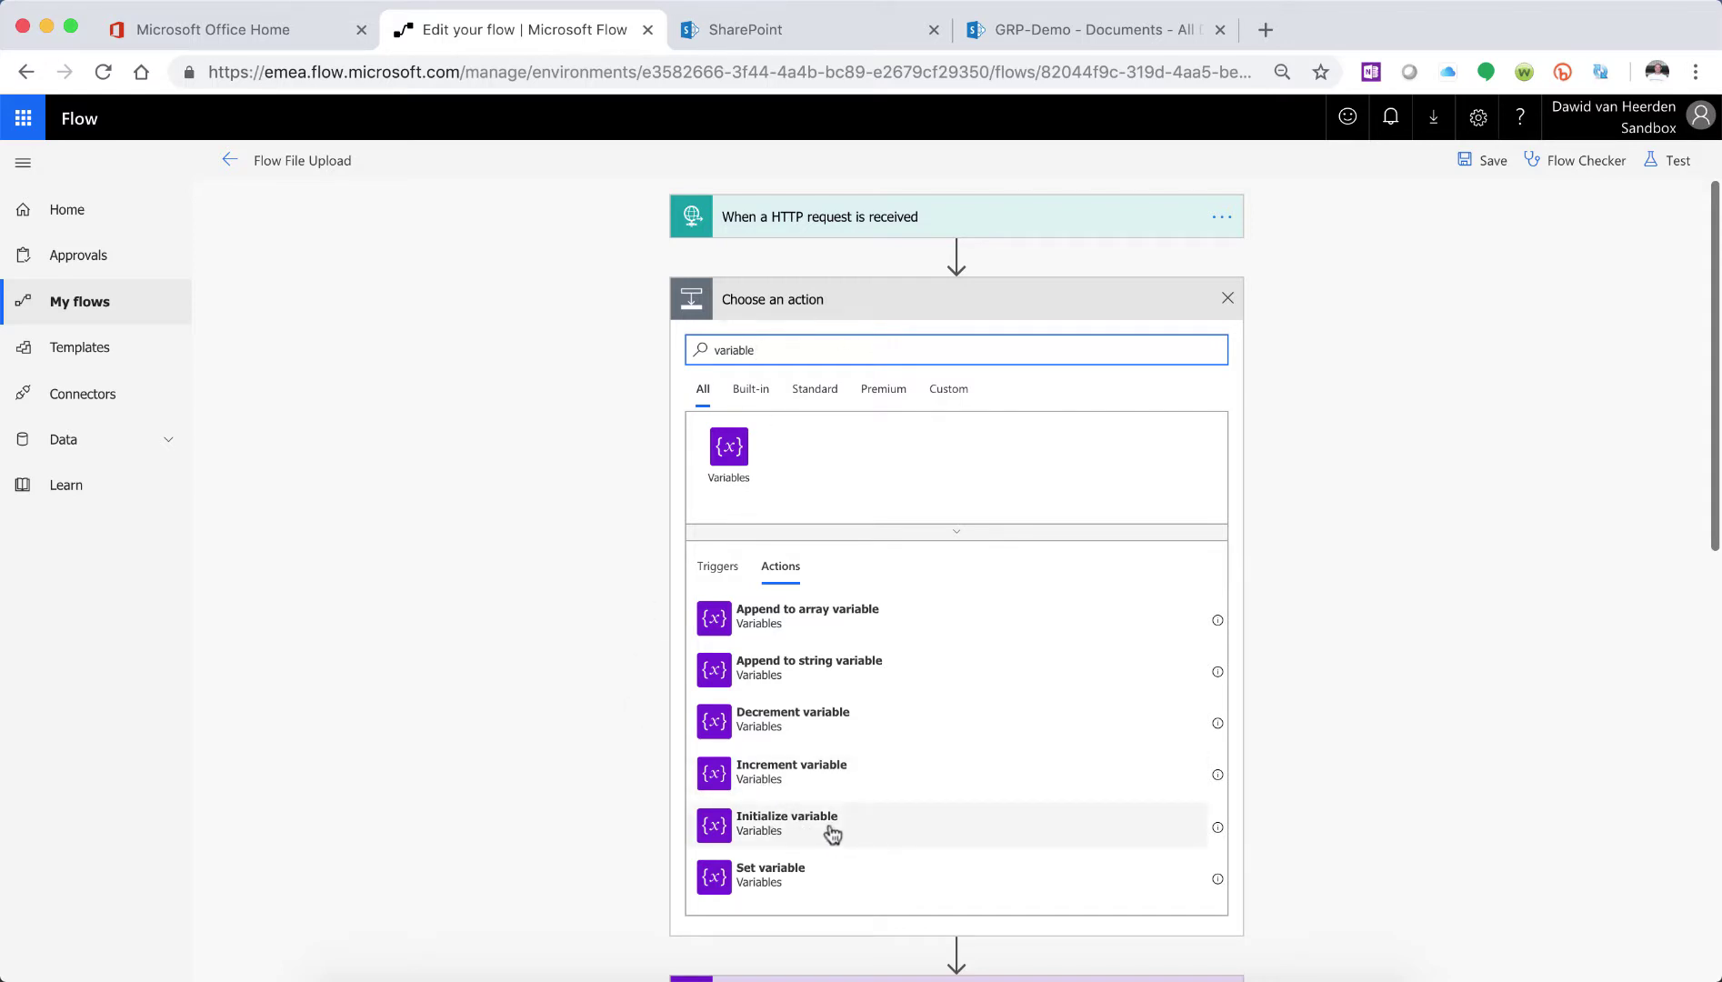
left_click(799, 832)
Name the variable varAttachmentSize and set its type to Integer.
left_click(893, 338)
type("varAttachmentSize")
left_click(862, 375)
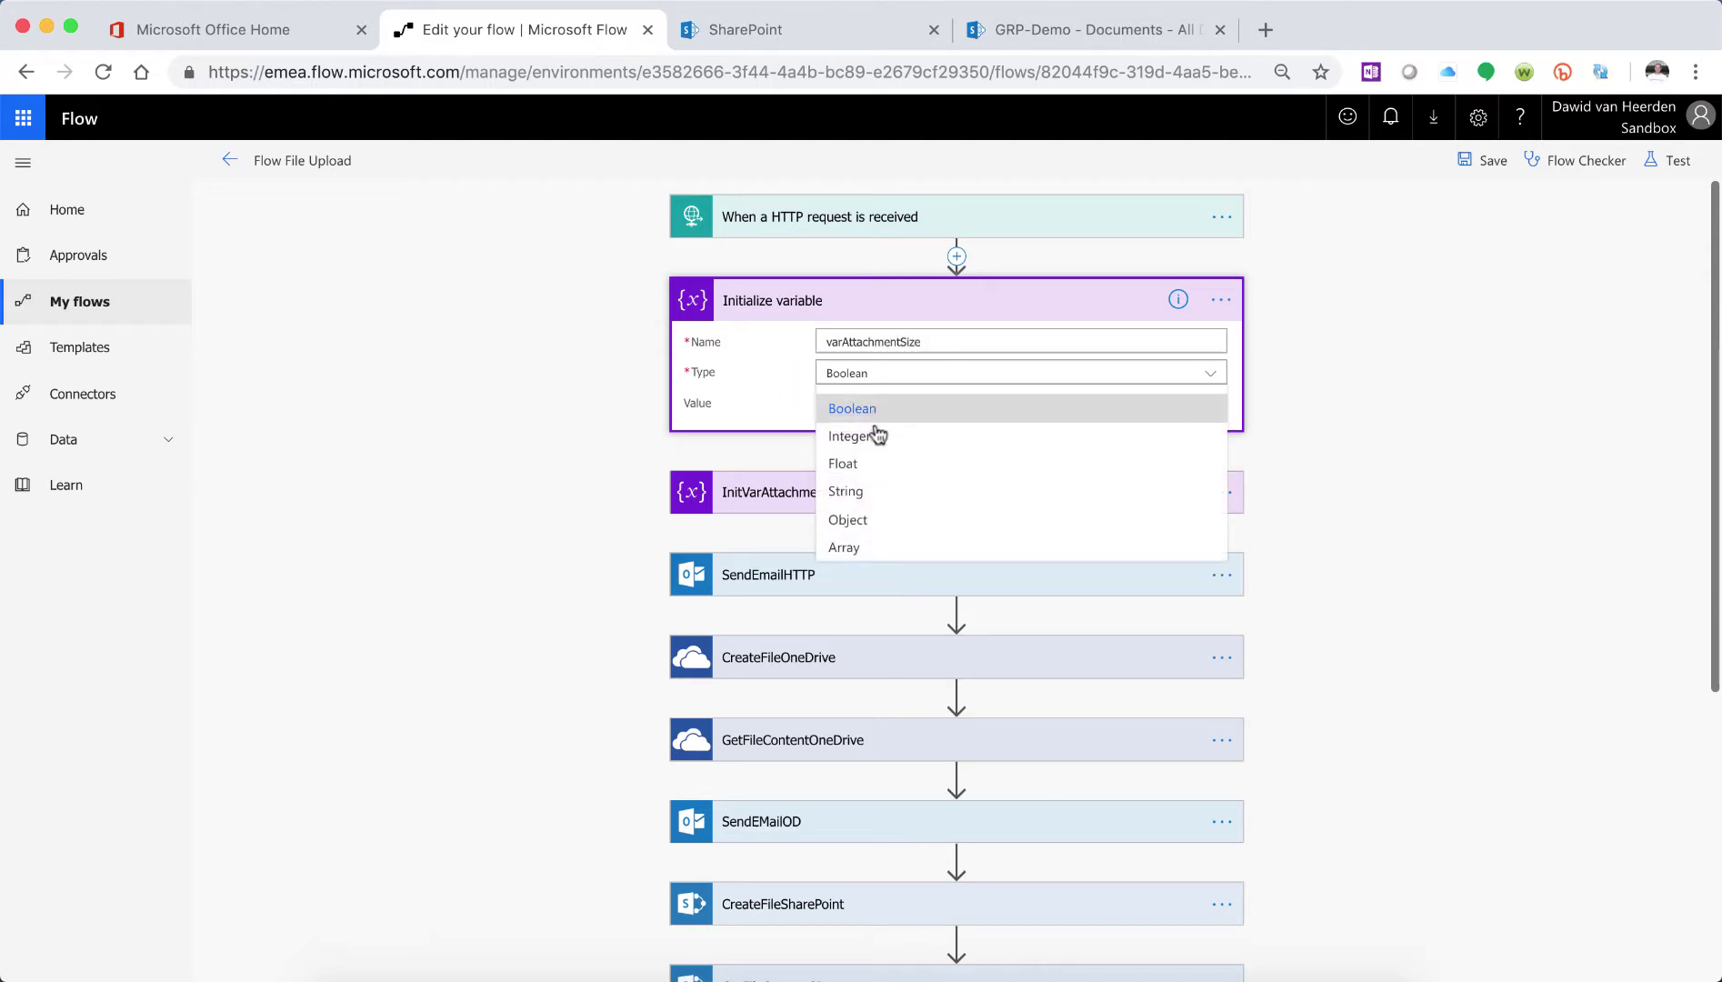
left_click(914, 445)
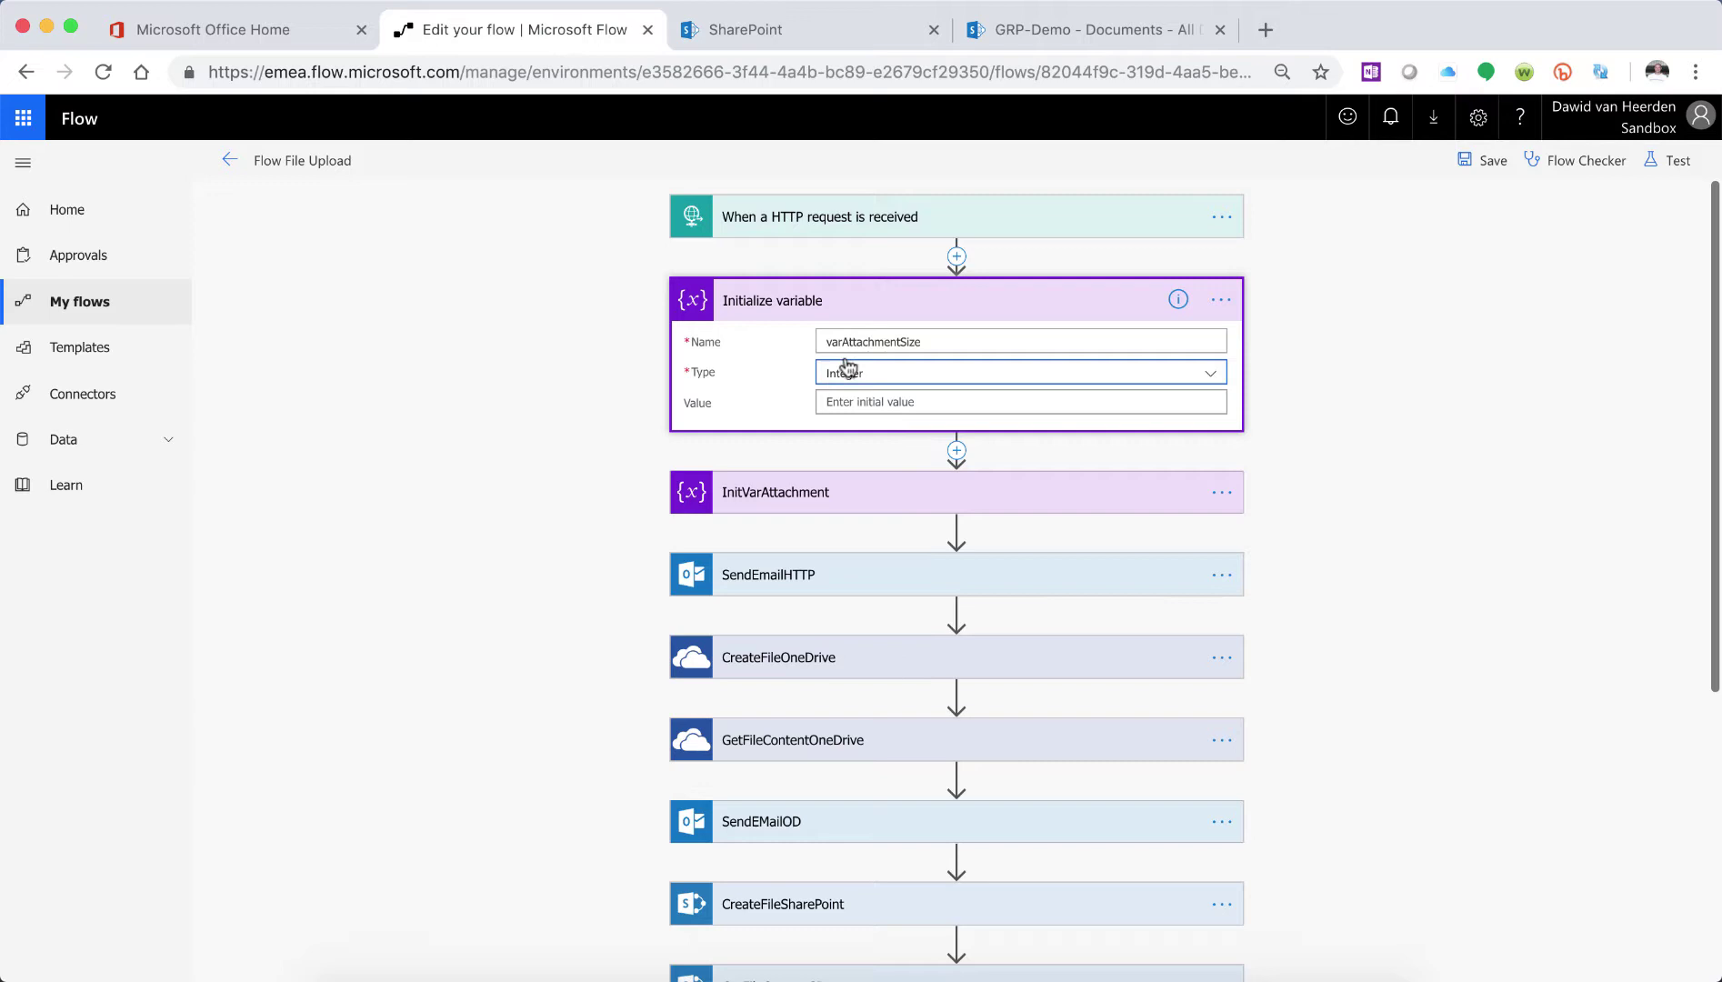
left_click(890, 400)
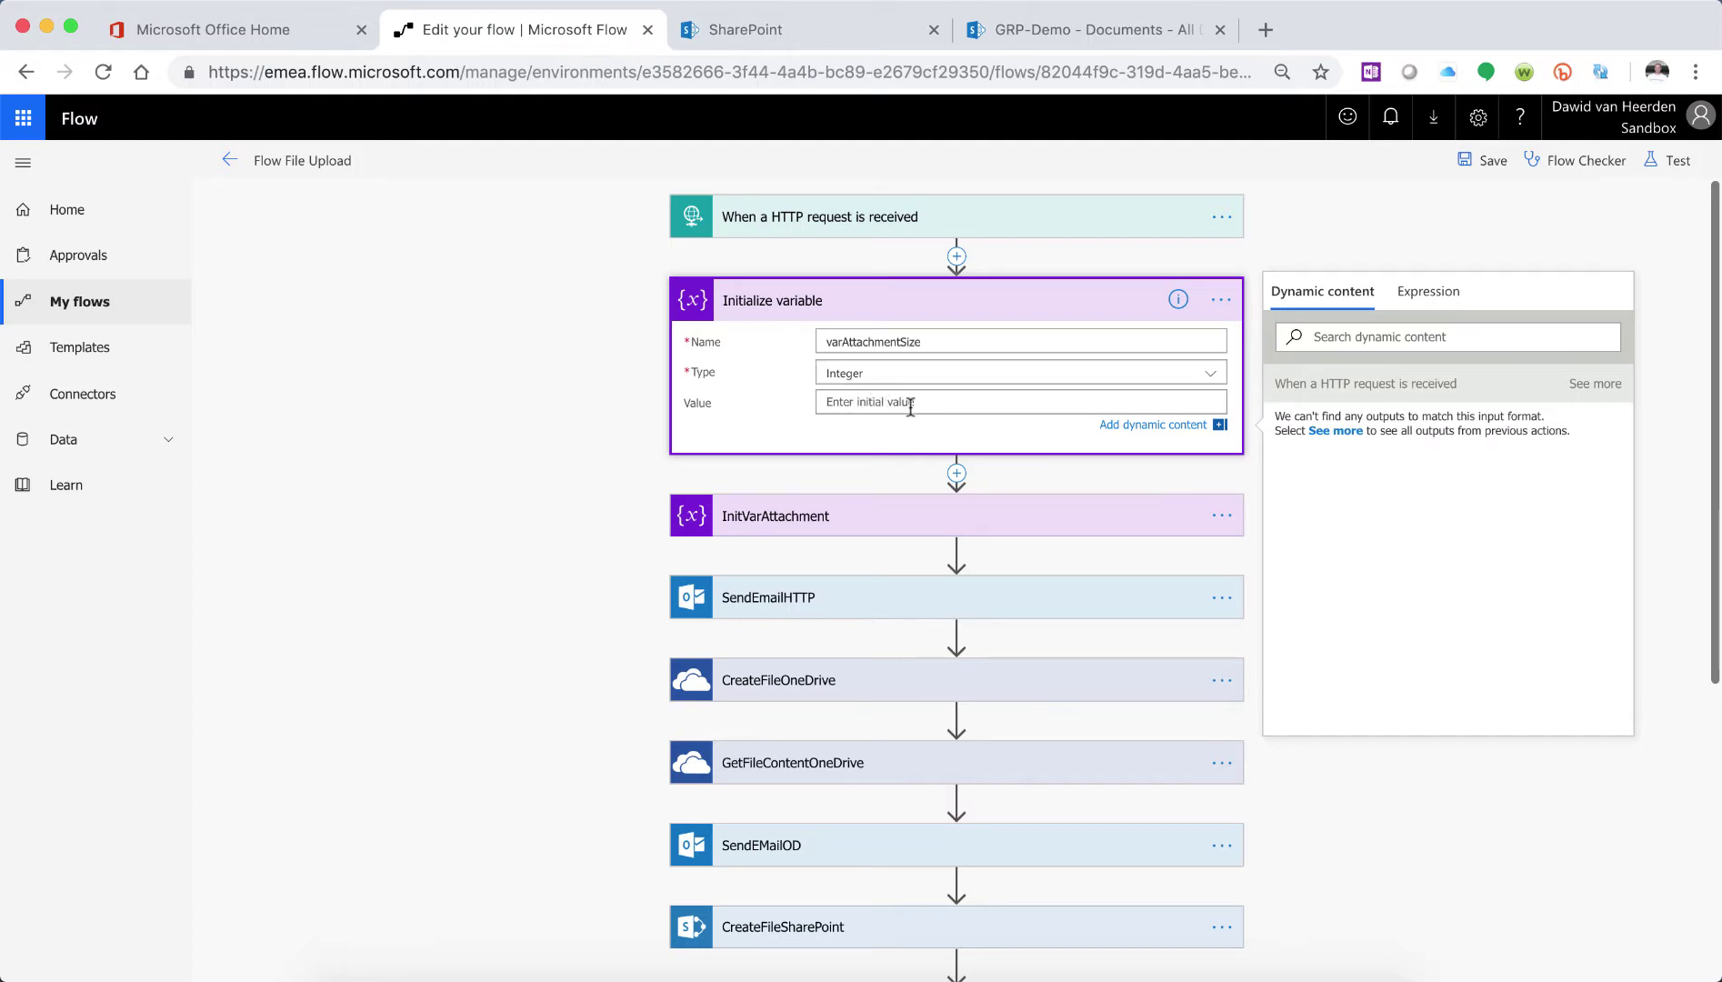
Rename the Initialize variable step to InitVarAttachmentSize.
left_click(1221, 300)
left_click(1302, 298)
type("InitVar")
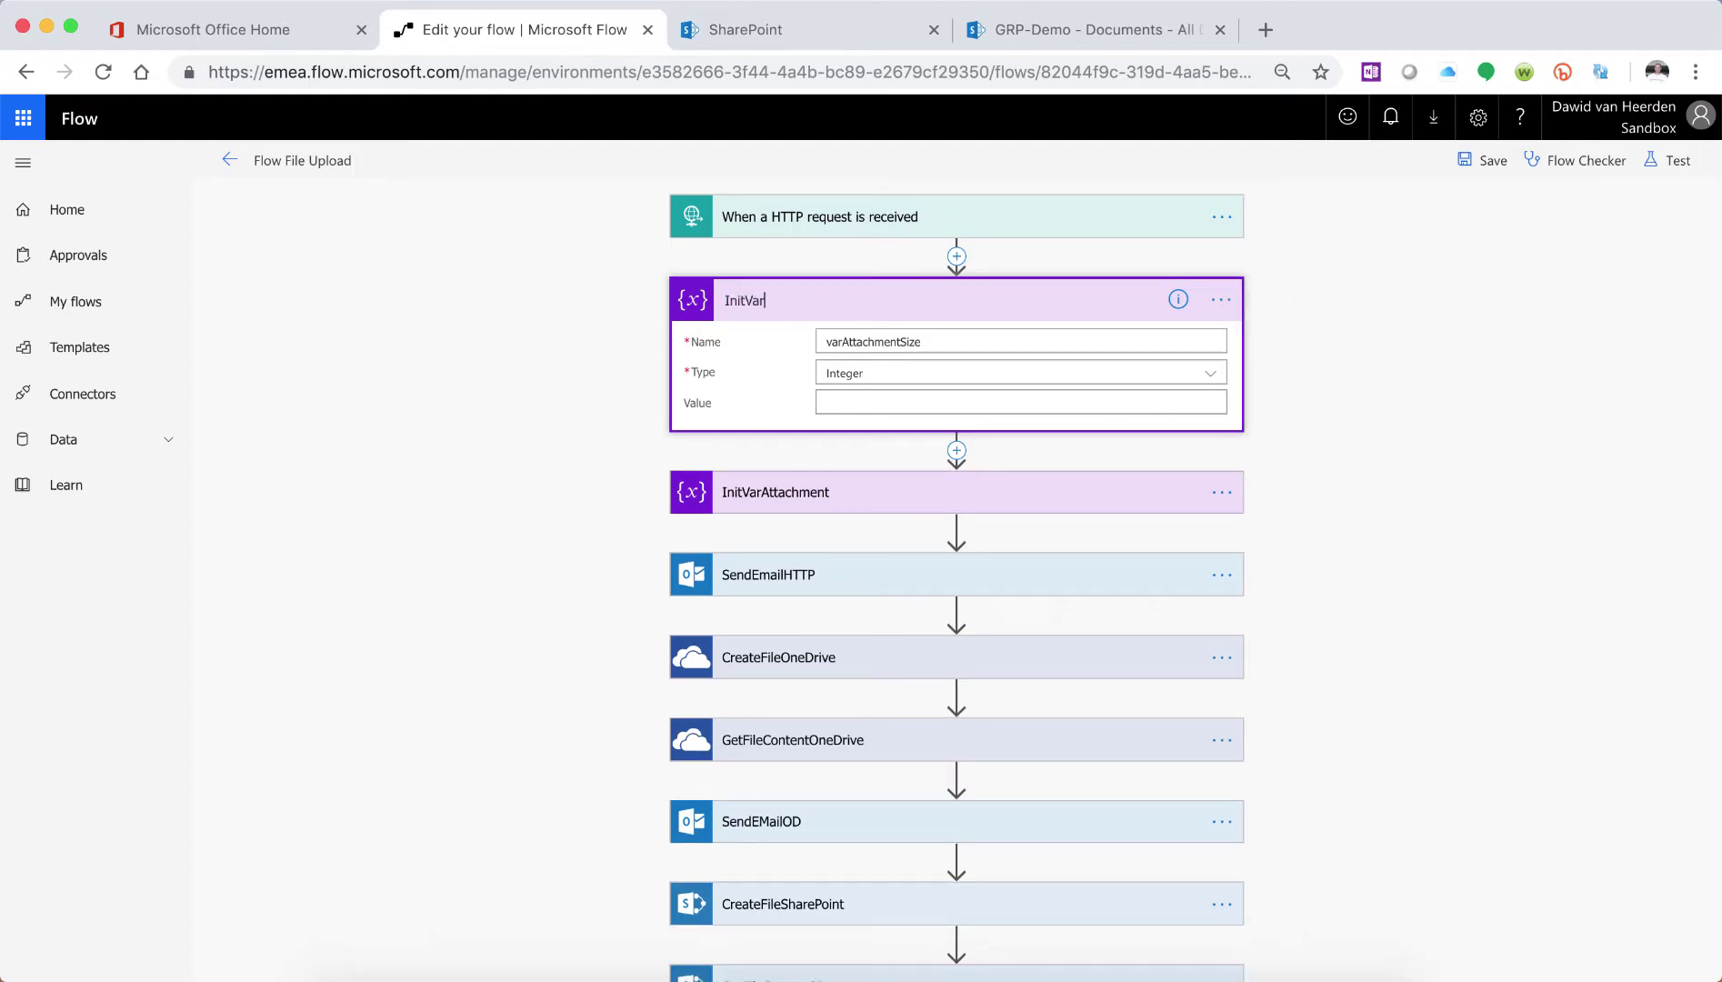
type("AttachmentSize")
key("Return")
Start the value expression with triggerOutputs()['headers']?['content-length'].
left_click(1144, 406)
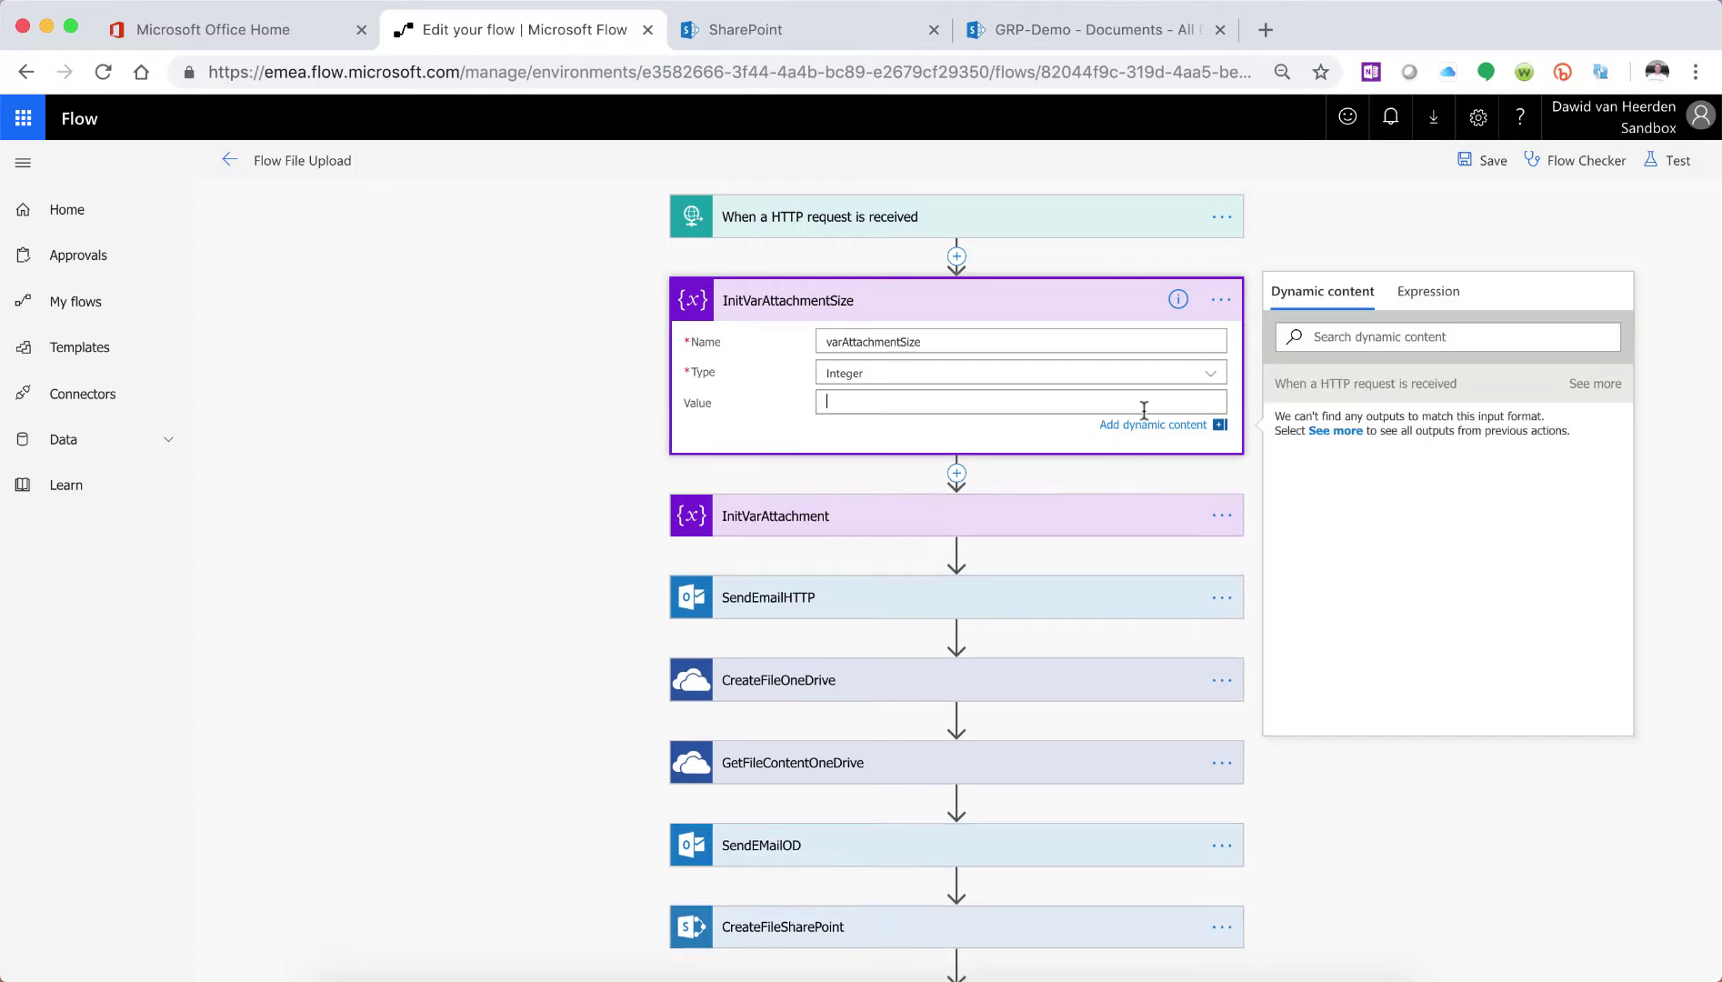
left_click(1425, 303)
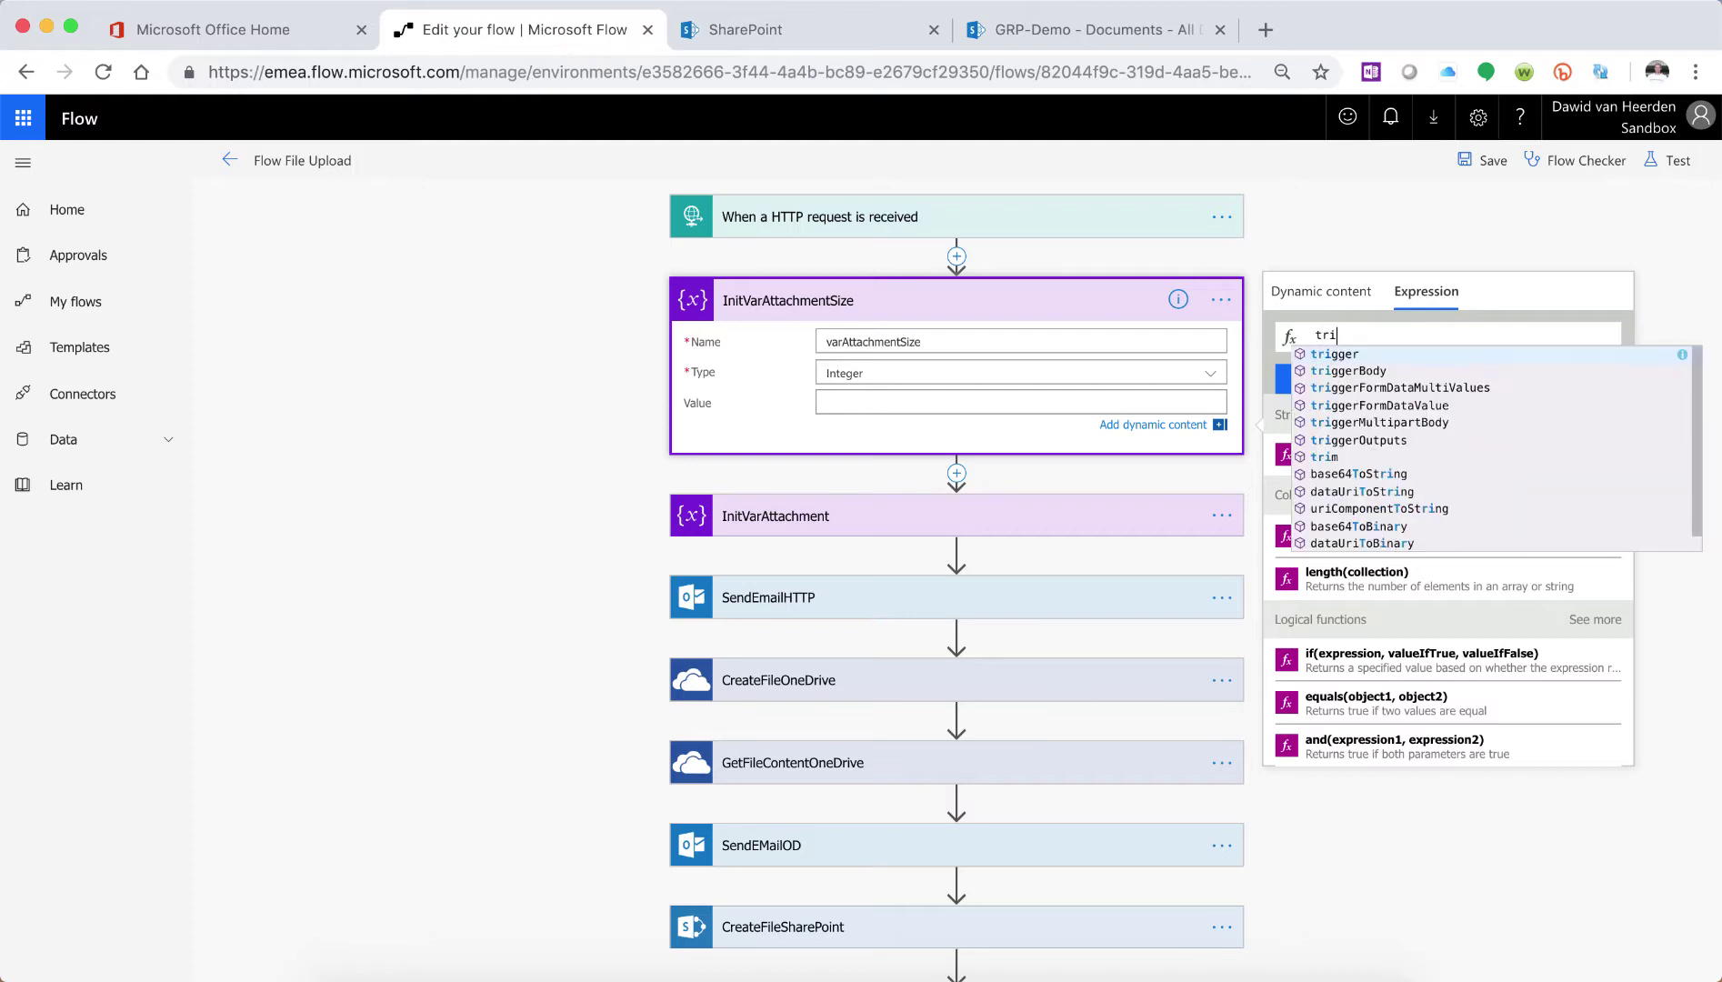
type("g")
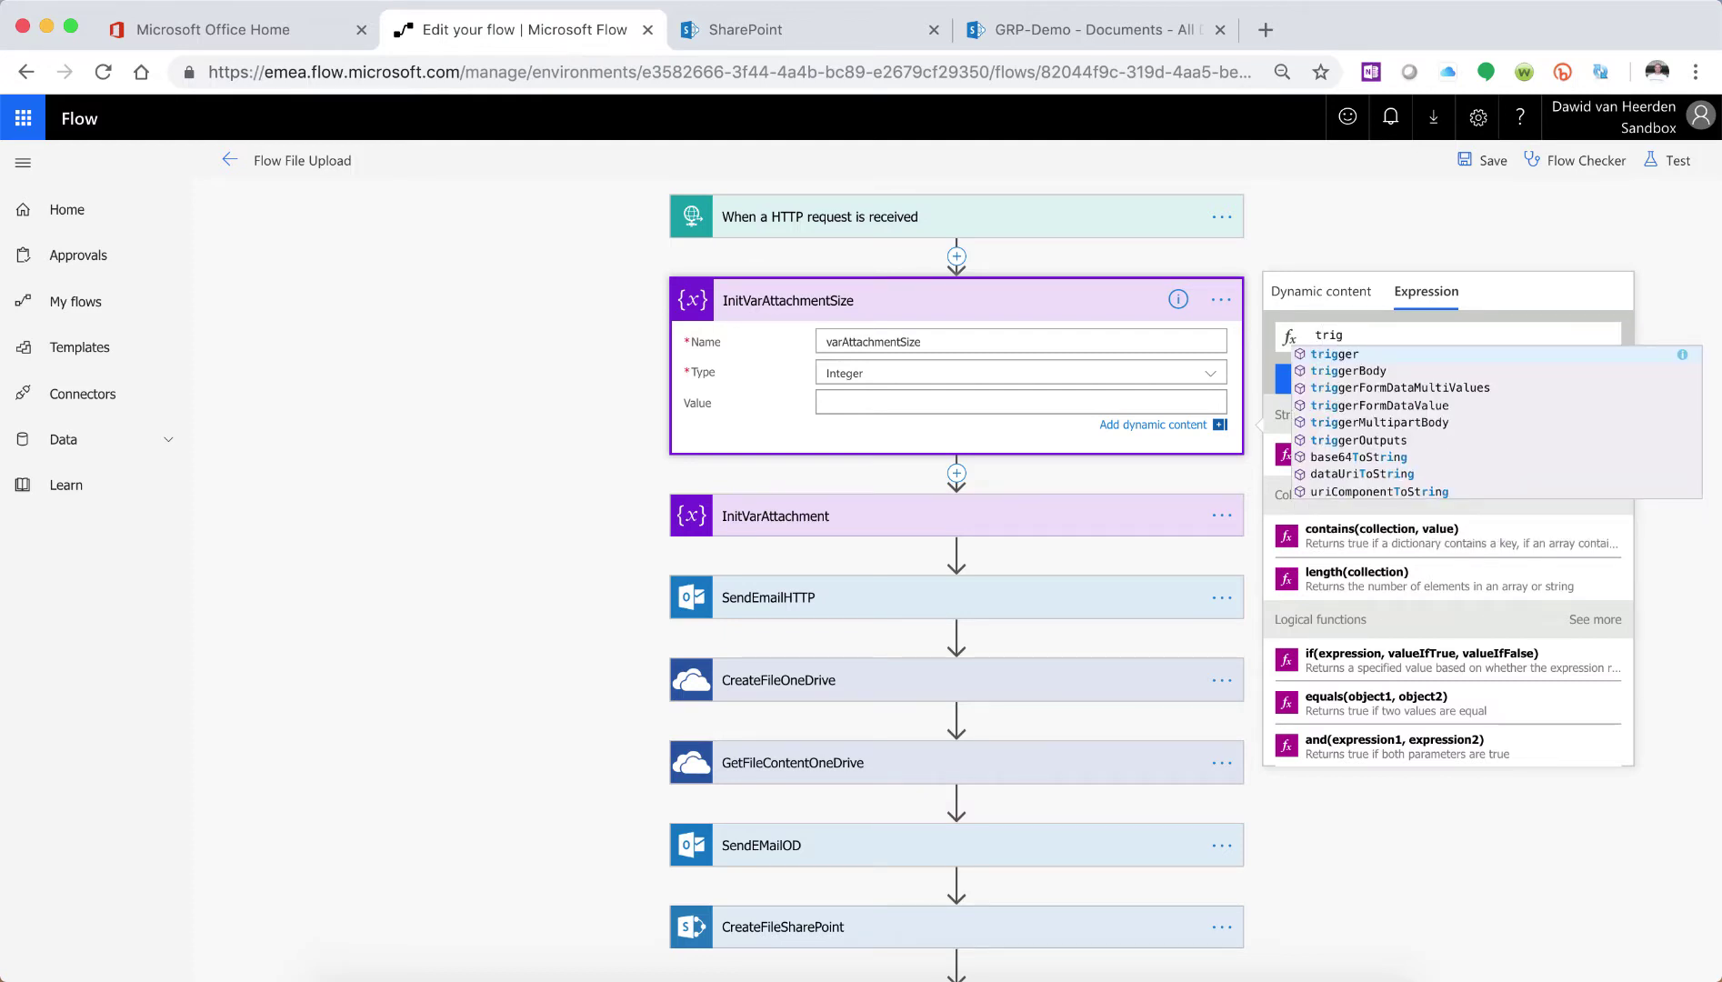
left_click(1383, 441)
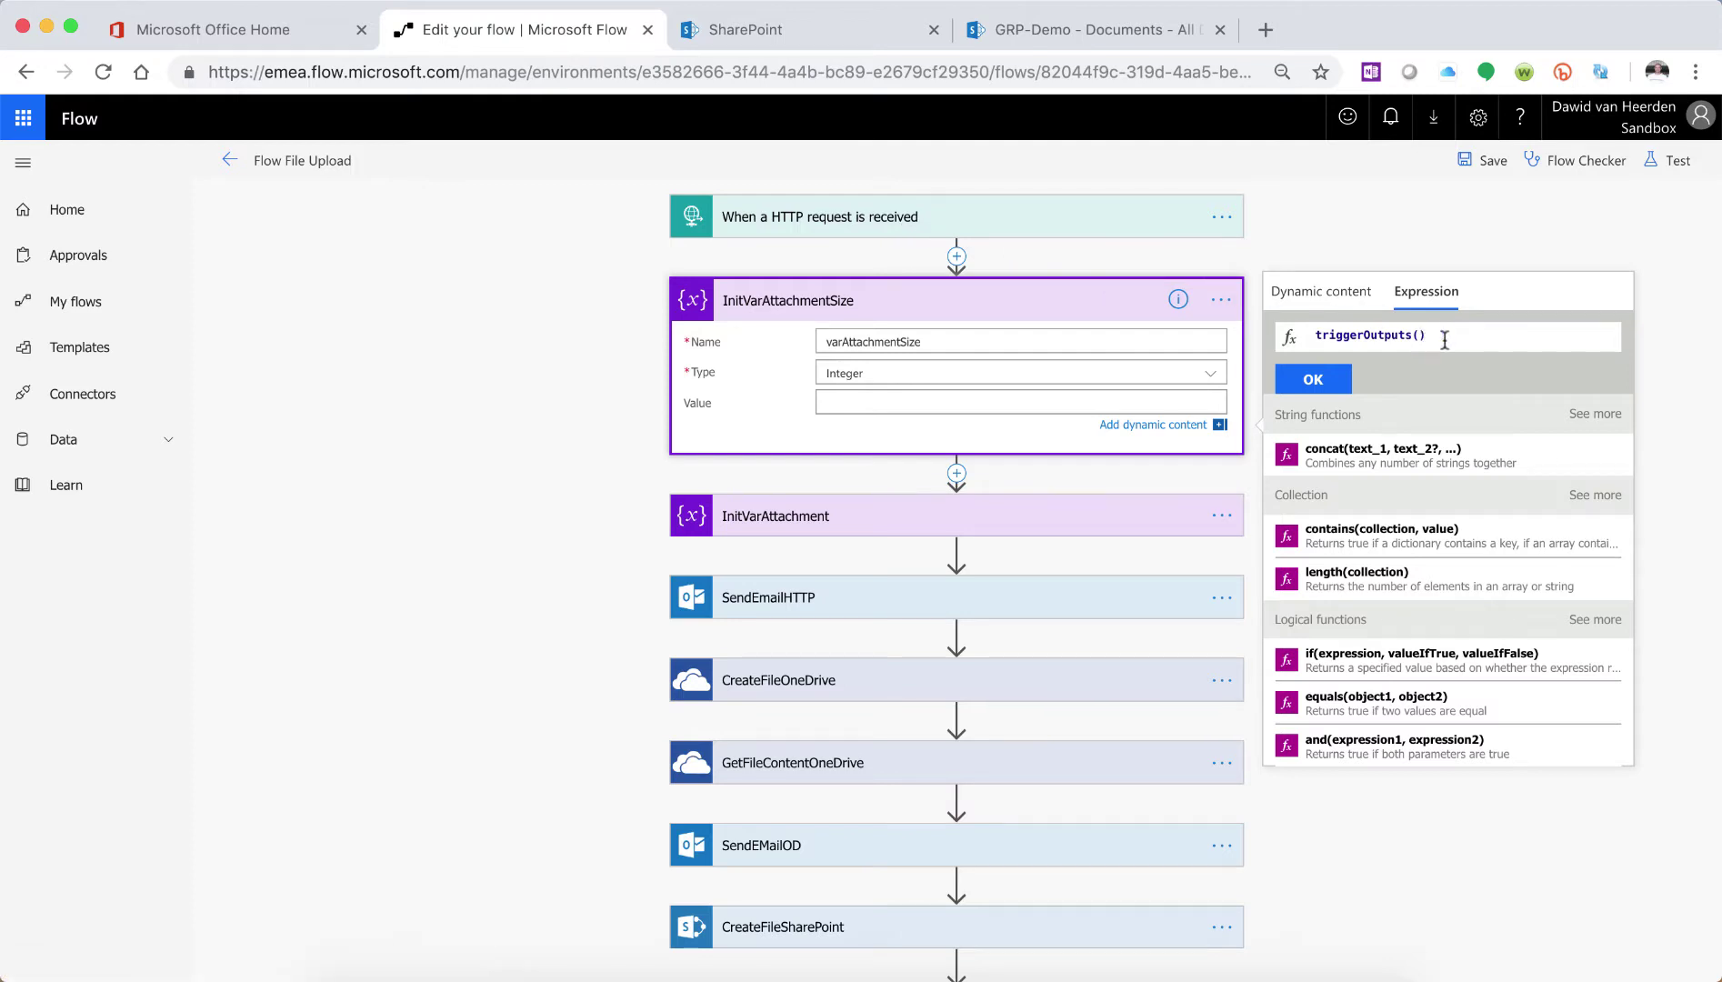
type("['headers")
key("Right")
type("[")
type("'")
type("conten")
type("t-le")
type("ng")
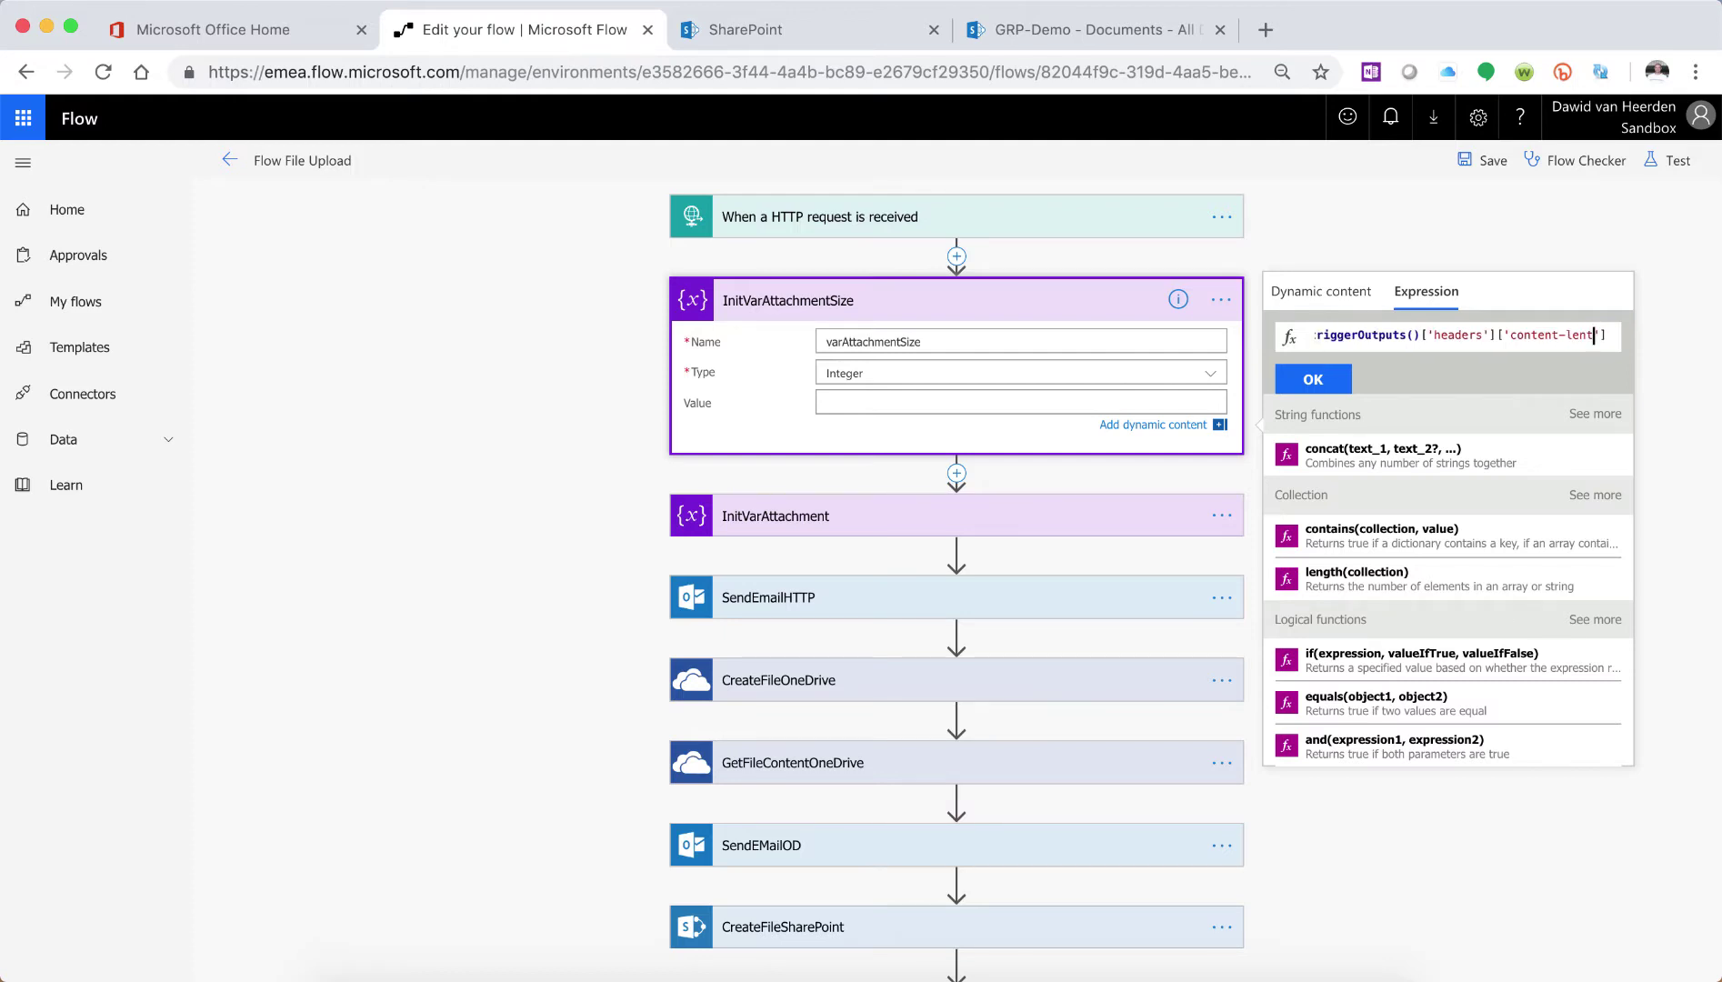
type("th")
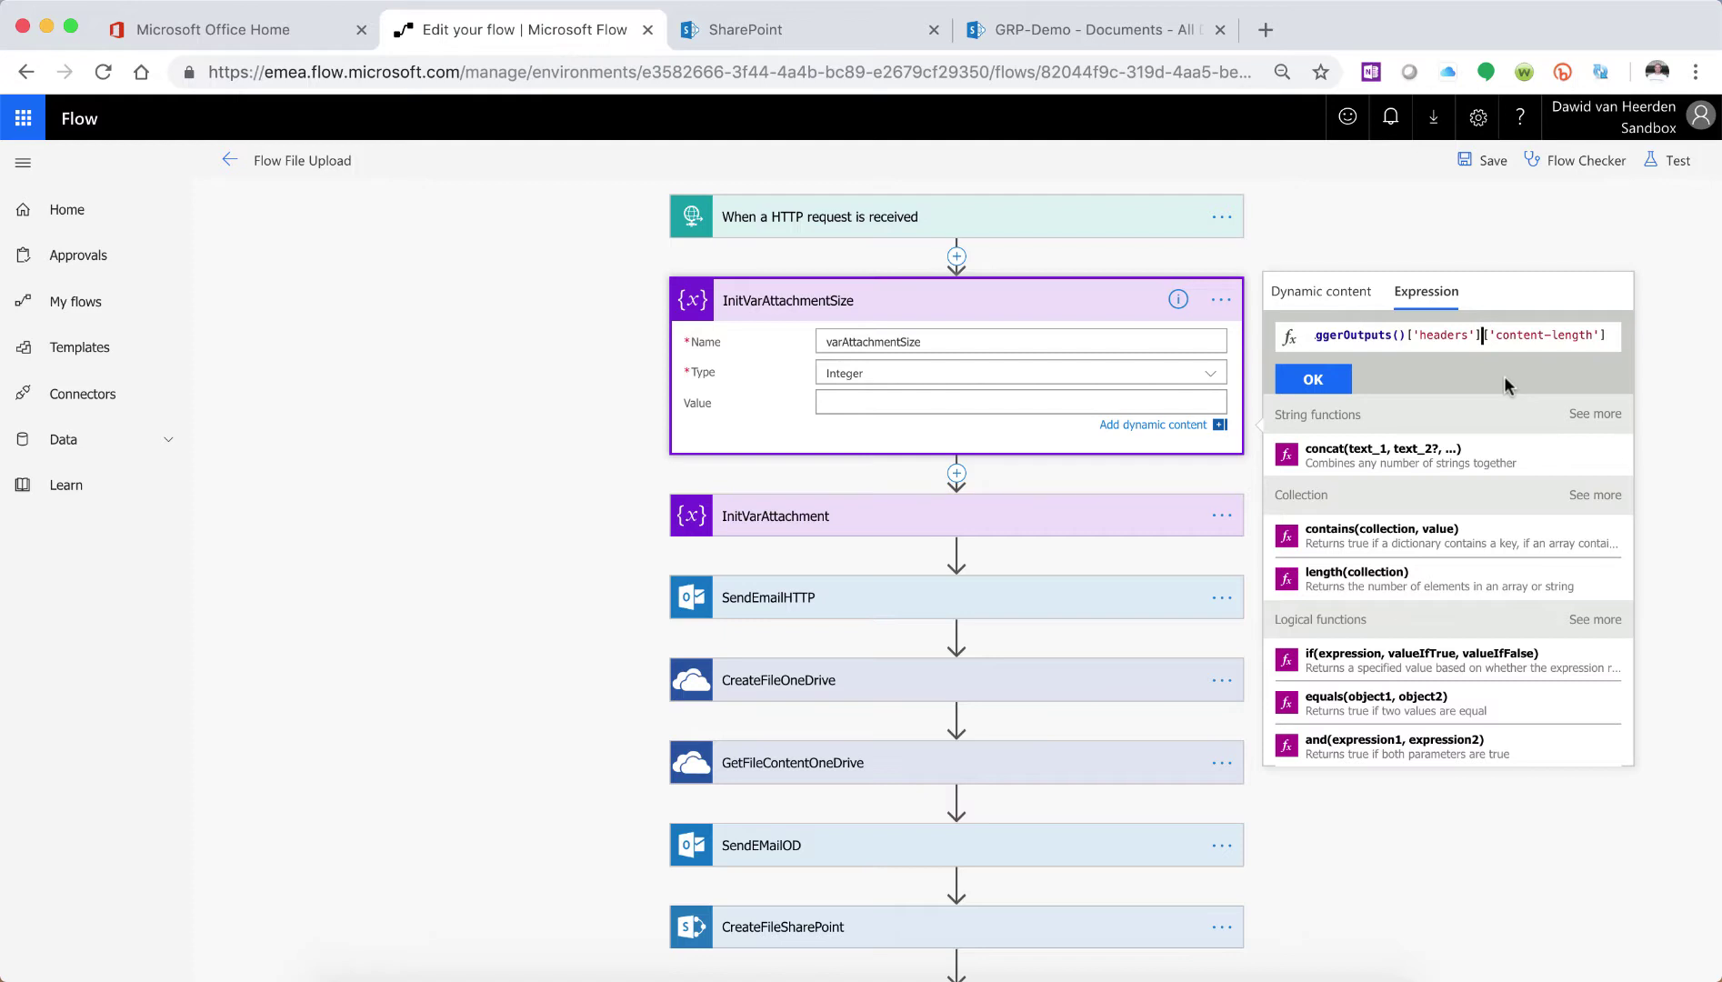
type("?")
Wrap the expression in int() and insert it as varAttachmentSize's initial value.
left_click(1454, 335)
key("Left")
key("Left")
key("Left")
key("Left")
key("Left")
key("Left")
key("Left")
key("Left")
key("Left")
key("Left")
key("Left")
key("Left")
key("Left")
key("Left")
key("Left")
key("Left")
key("Left")
key("Left")
key("Left")
key("Left")
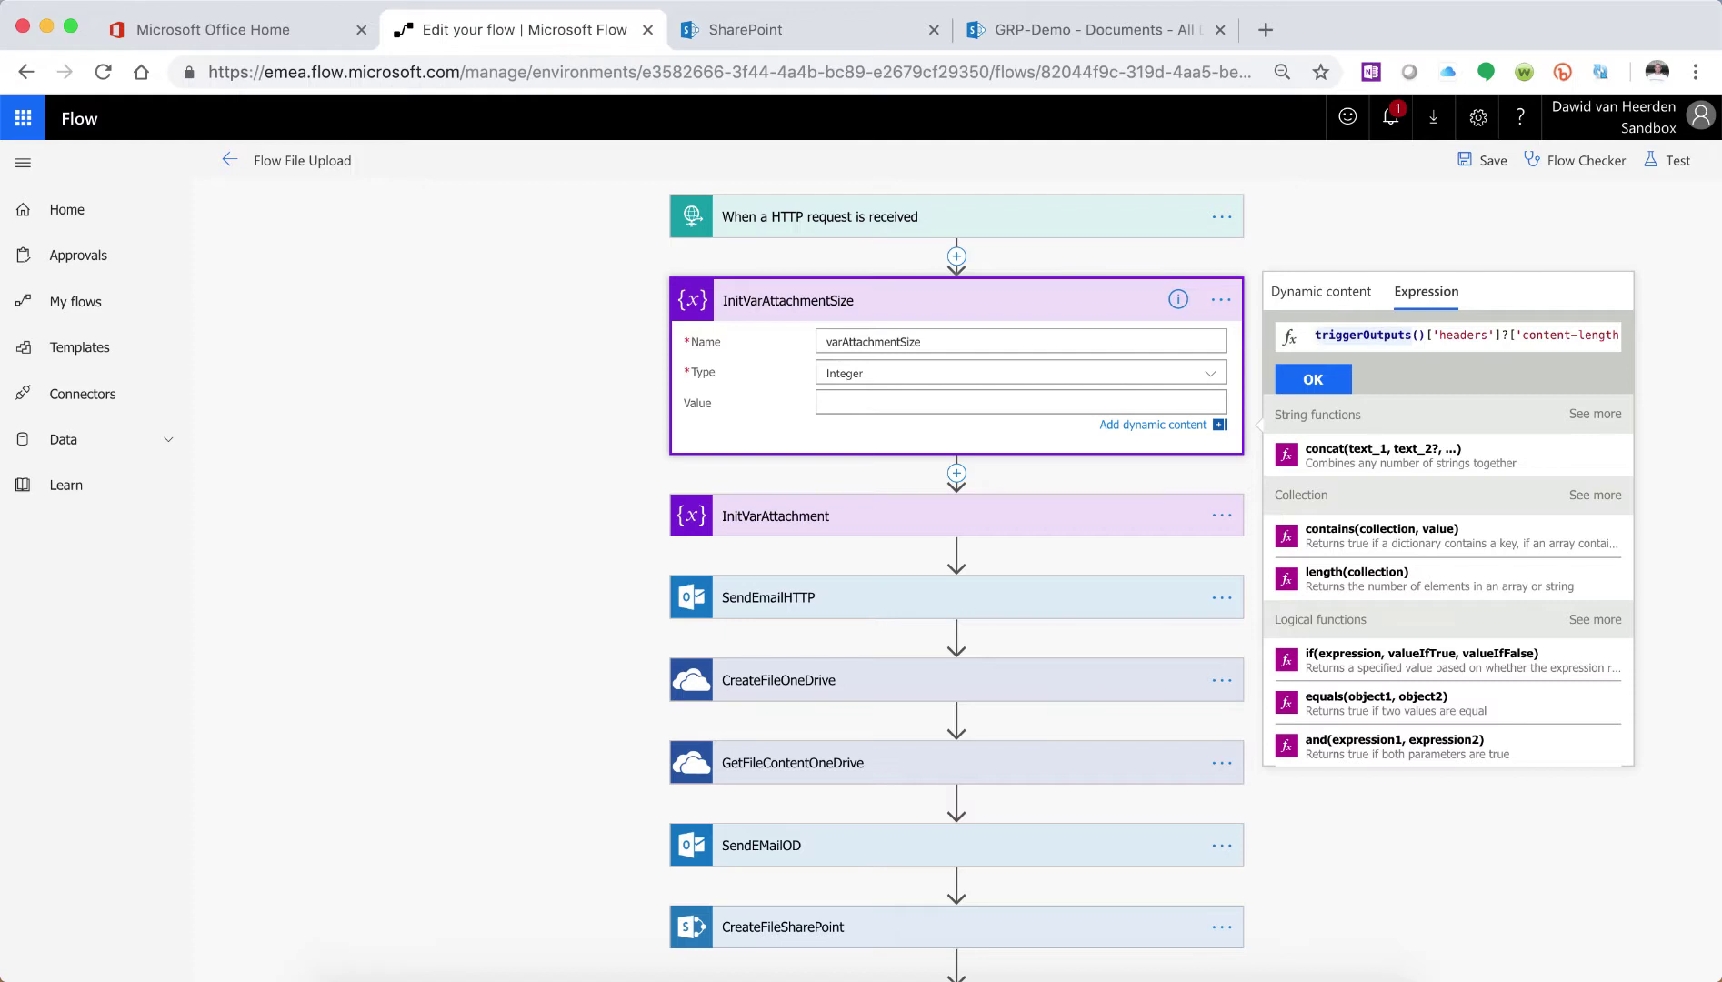
type("int(")
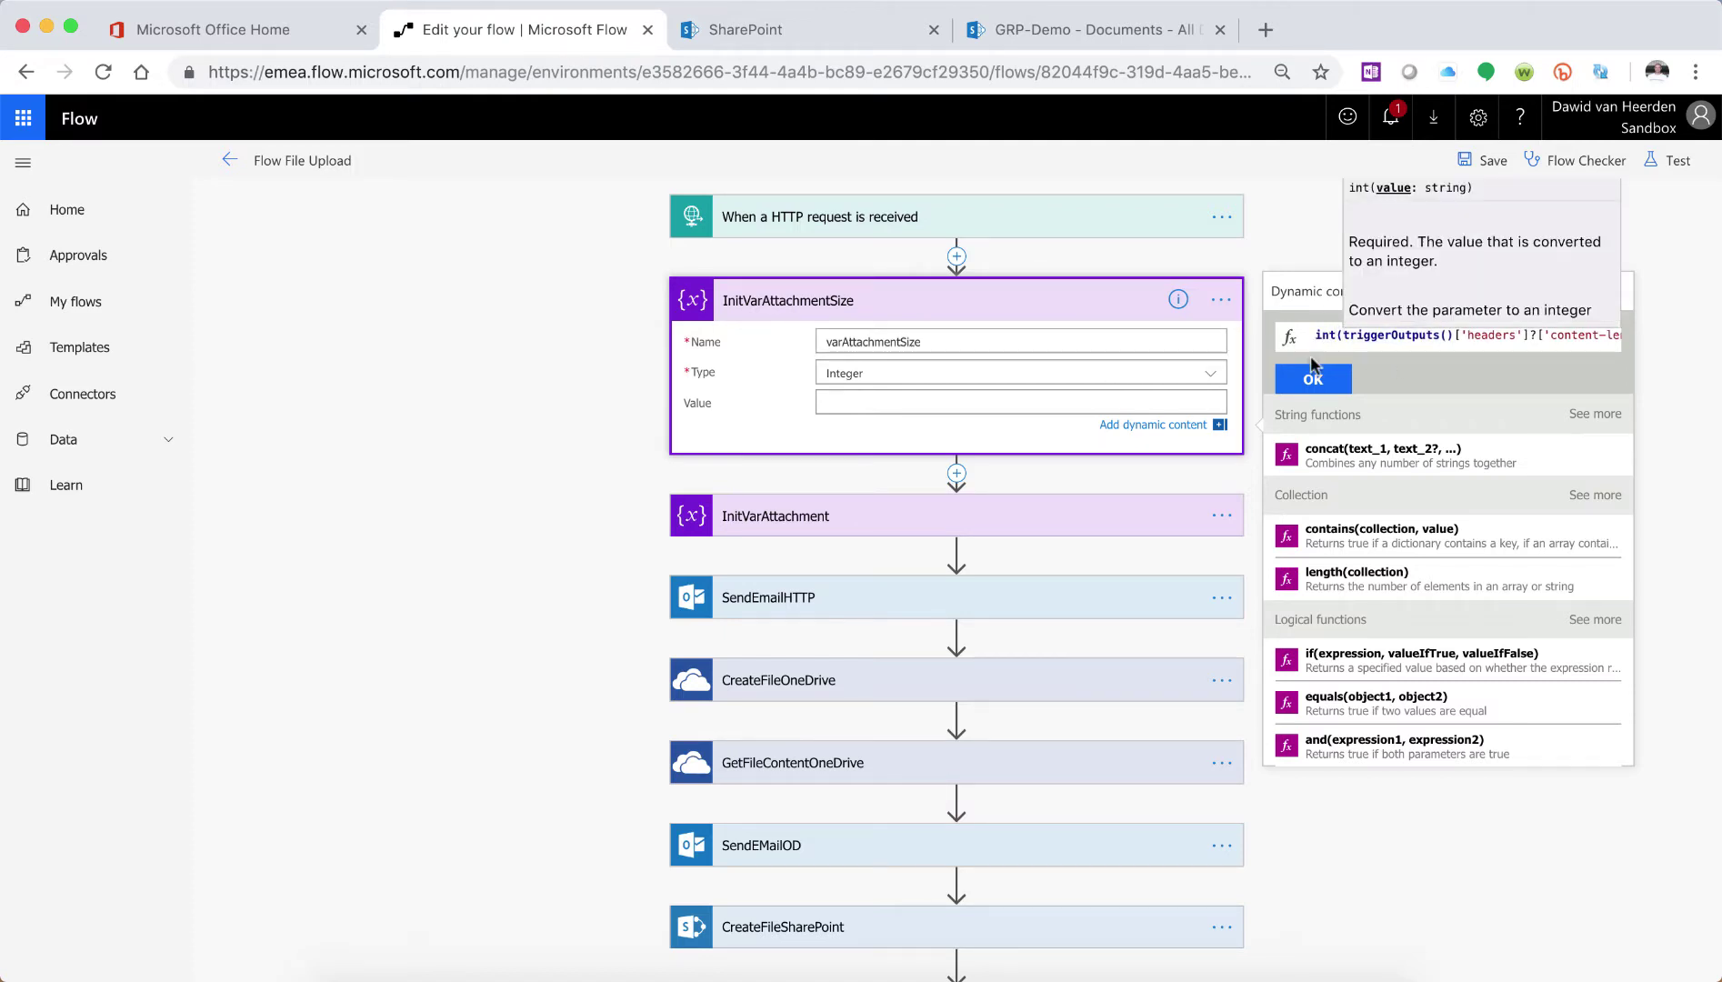
left_click(1386, 334)
key("Right")
key("Right")
key("Right")
key("Right")
key("Right")
key("Right")
key("Right")
key("Right")
key("Right")
key("Right")
key("Right")
key("Right")
key("Right")
key("Right")
key("Right")
key("Right")
key("Right")
key("Right")
key("Right")
key("Right")
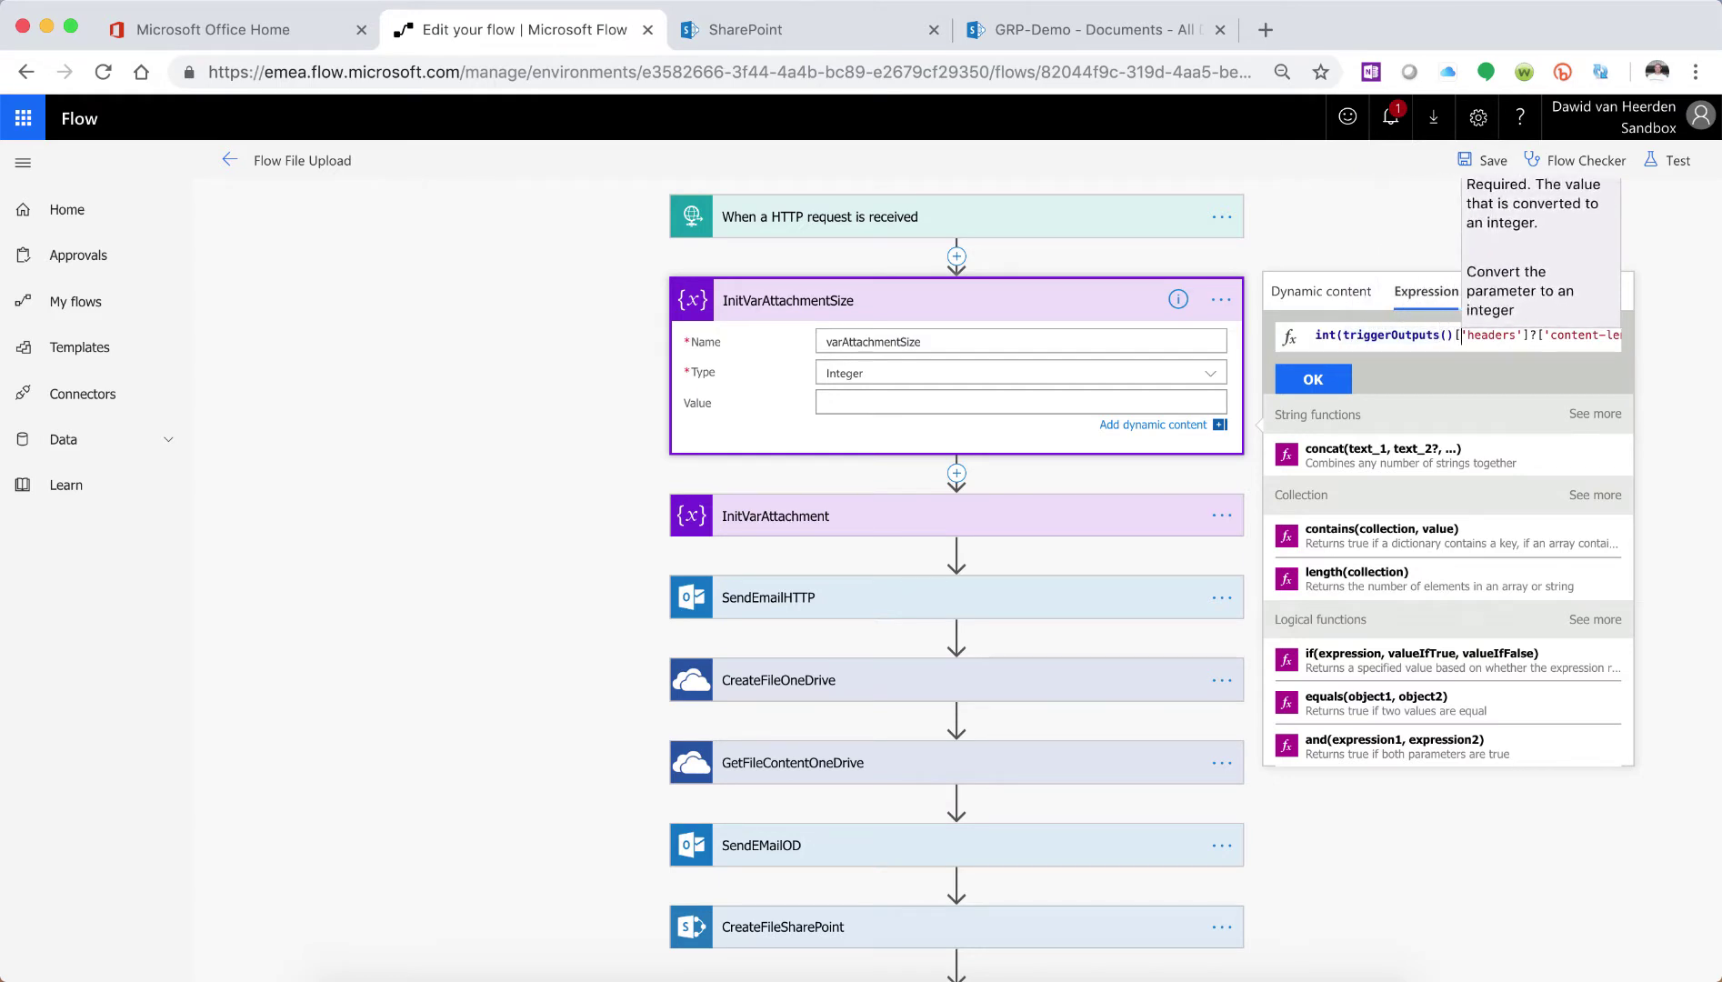
key("Right")
key("Right")
key("Right")
key("Right")
key("Right")
key("Right")
key("Right")
key("Right")
key("Right")
key("Right")
key("Right")
key("Right")
key("Right")
key("Right")
key("Right")
key("Right")
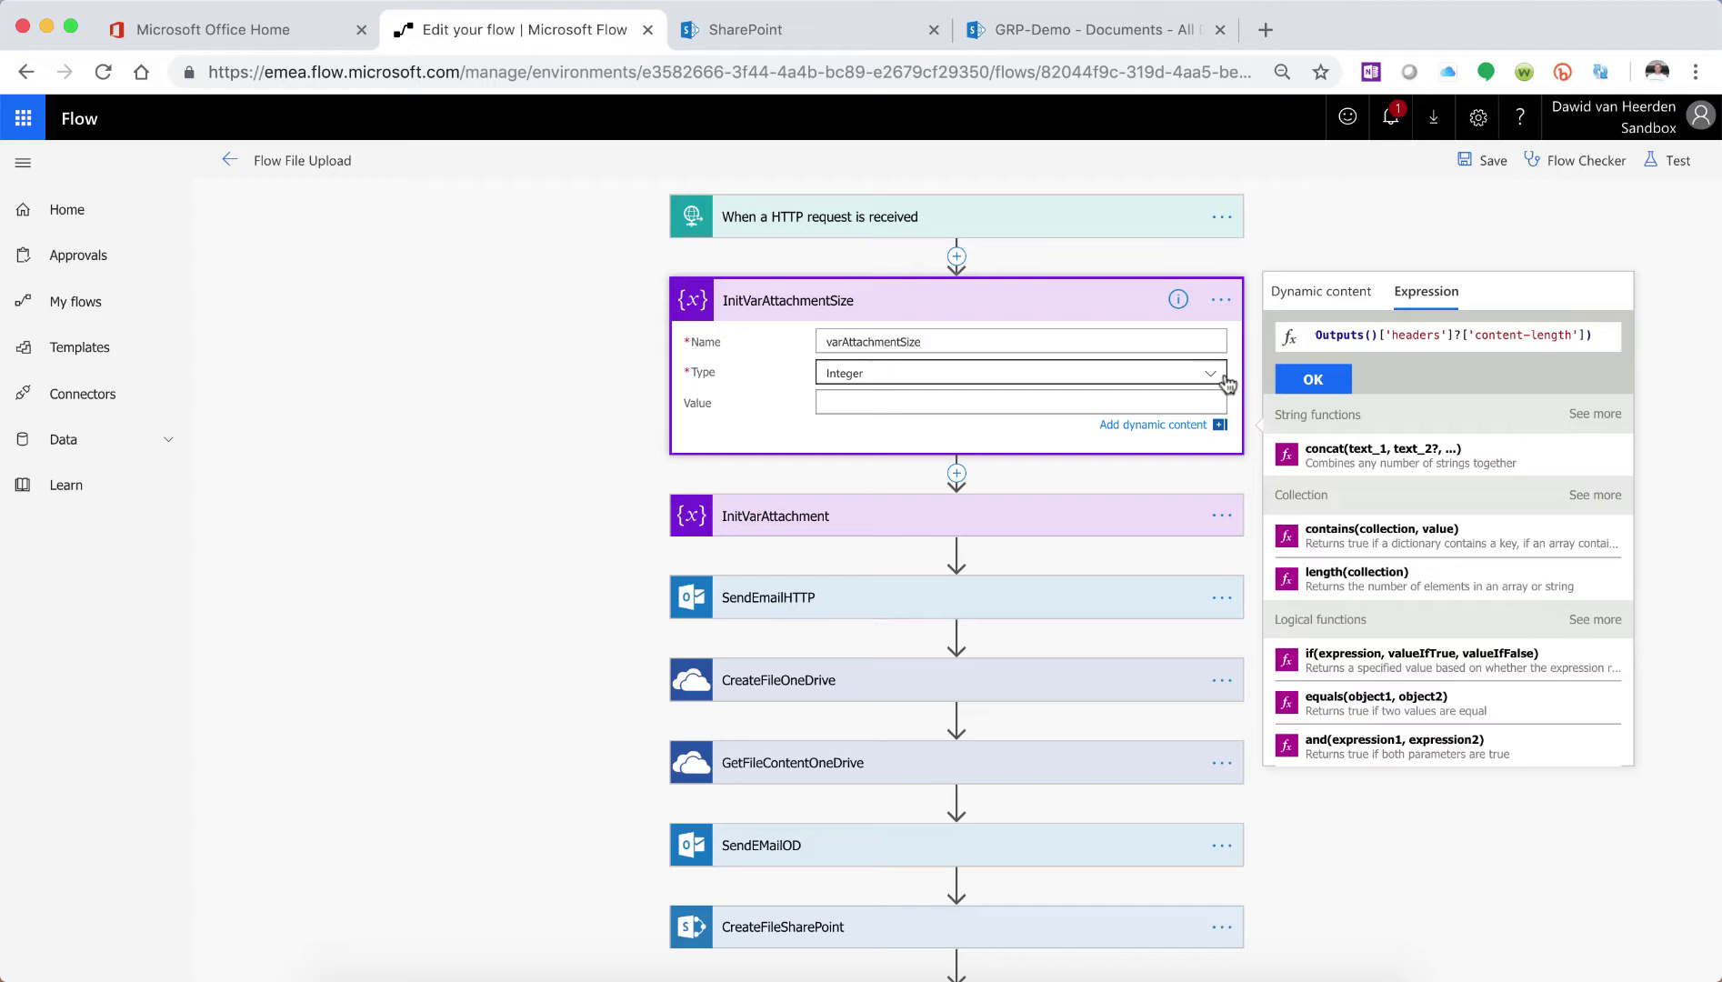
left_click(1313, 379)
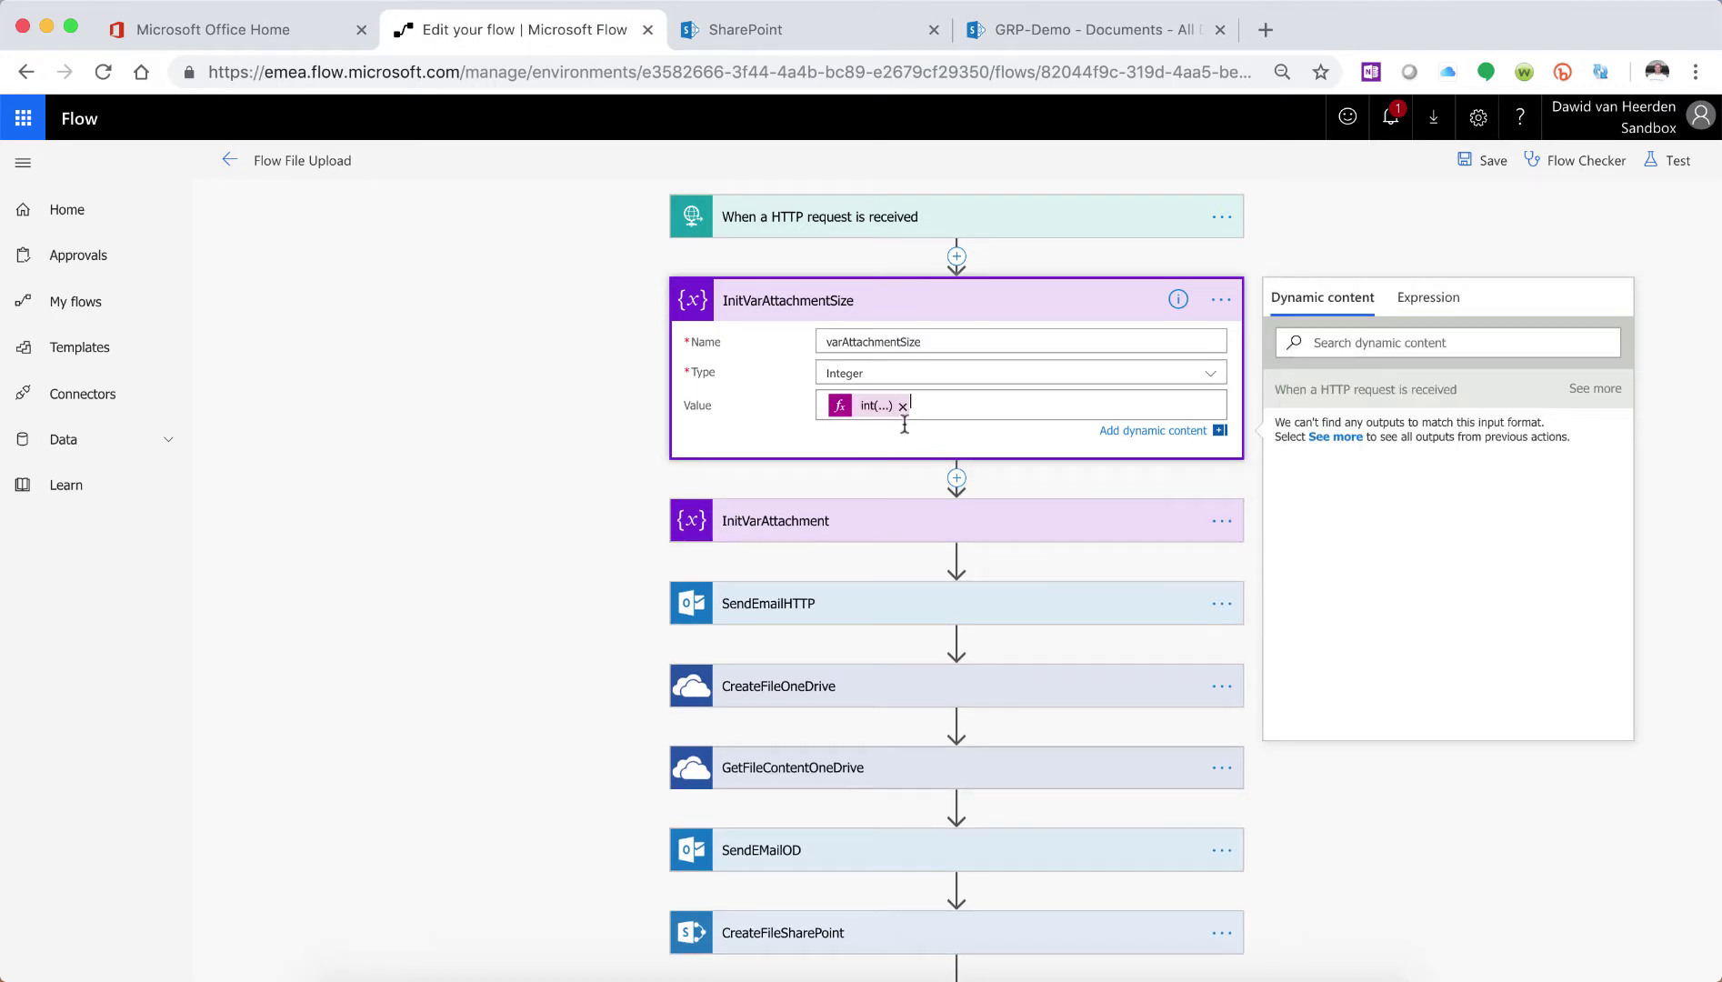
Save the flow and send a test upload request from Postman.
left_click(1482, 160)
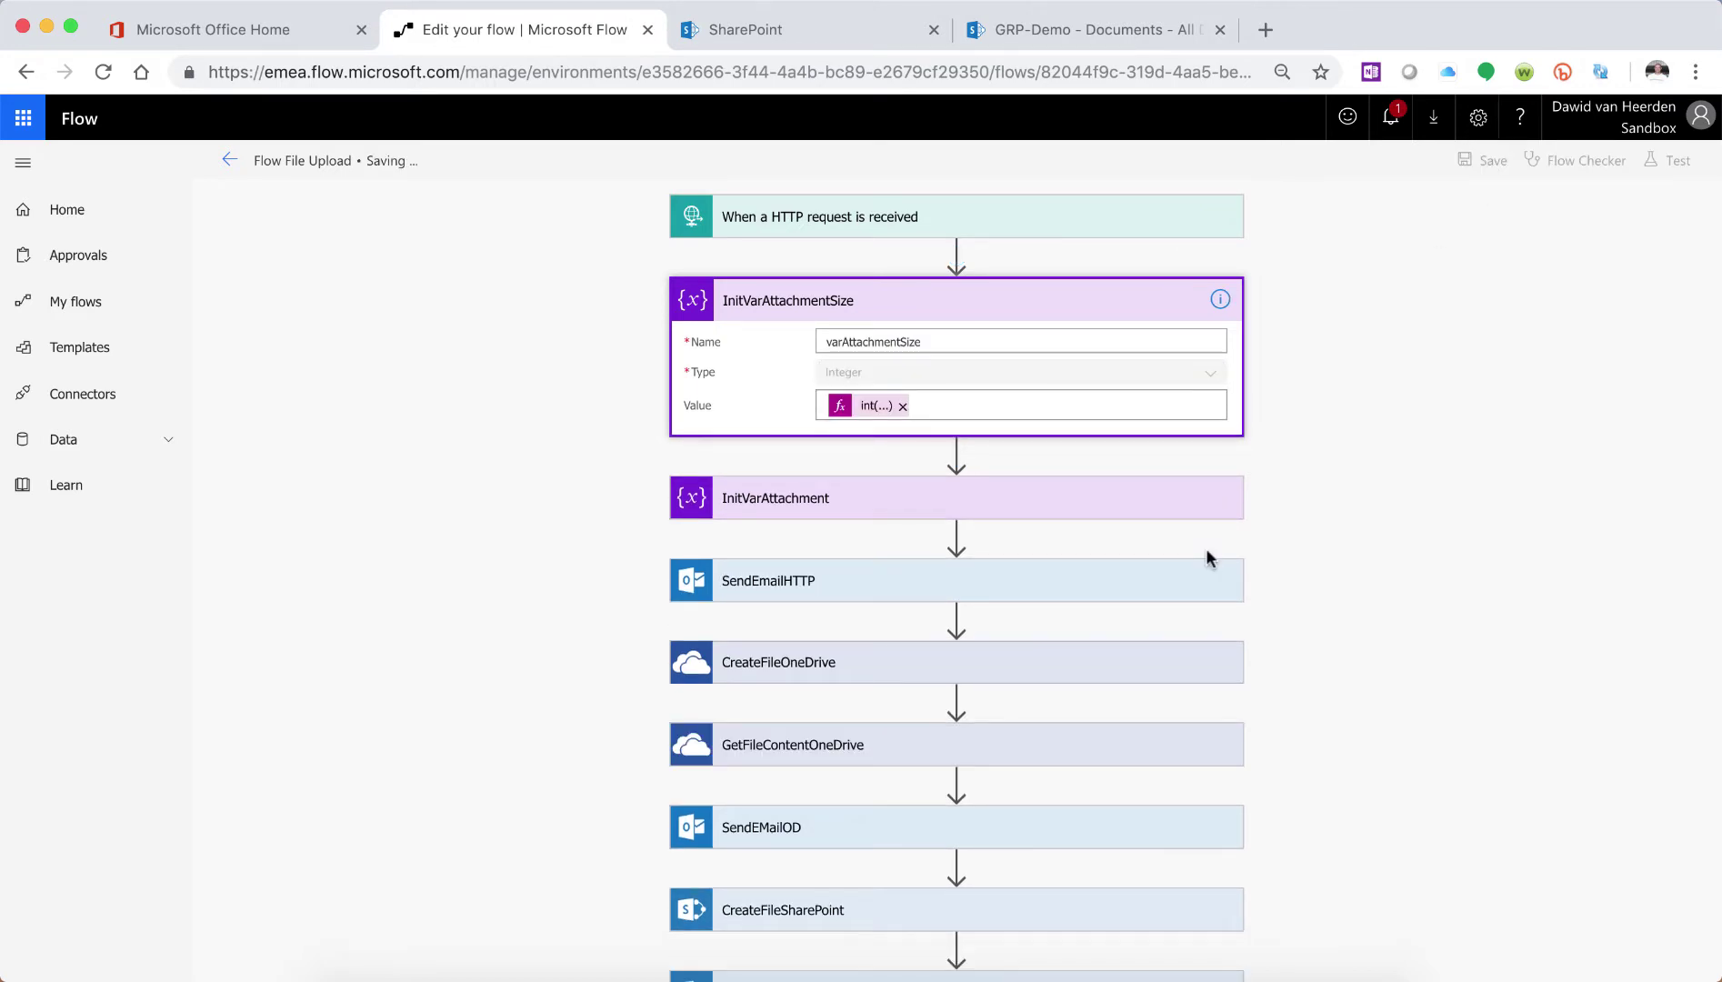
left_click(1255, 969)
left_click(1496, 196)
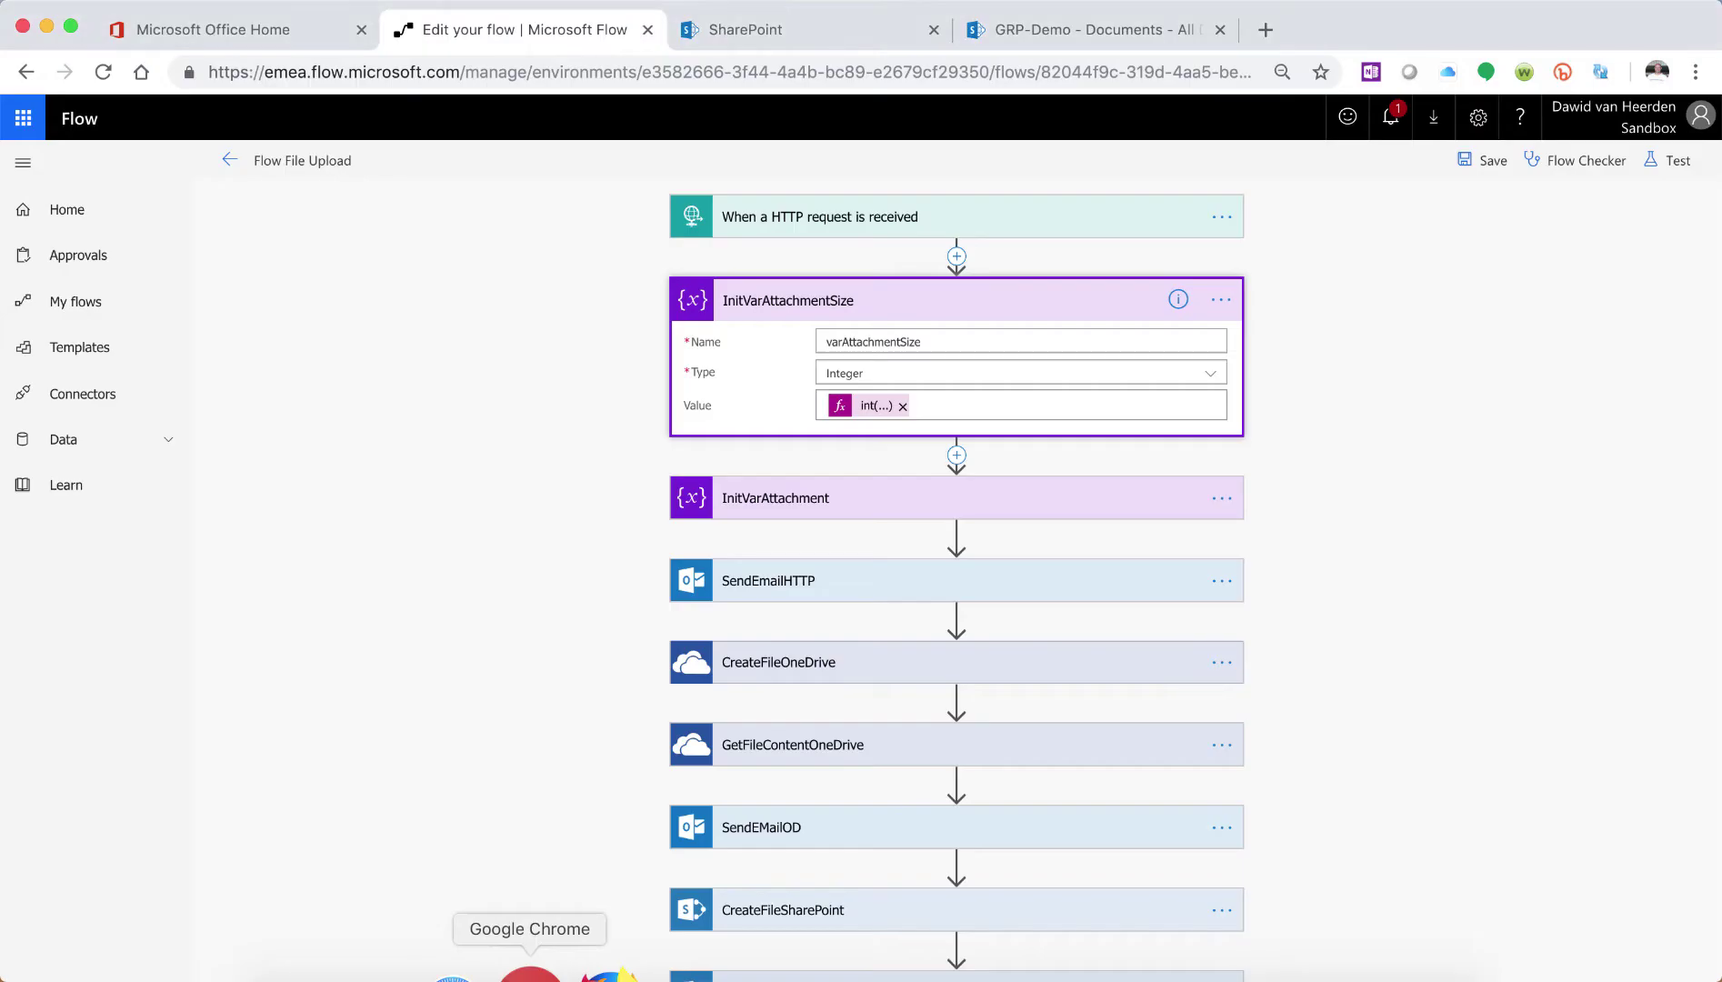
Open the newest run and confirm InitVarAttachmentSize set varAttachmentSize to 64542.
left_click(538, 969)
left_click(230, 160)
left_click(586, 544)
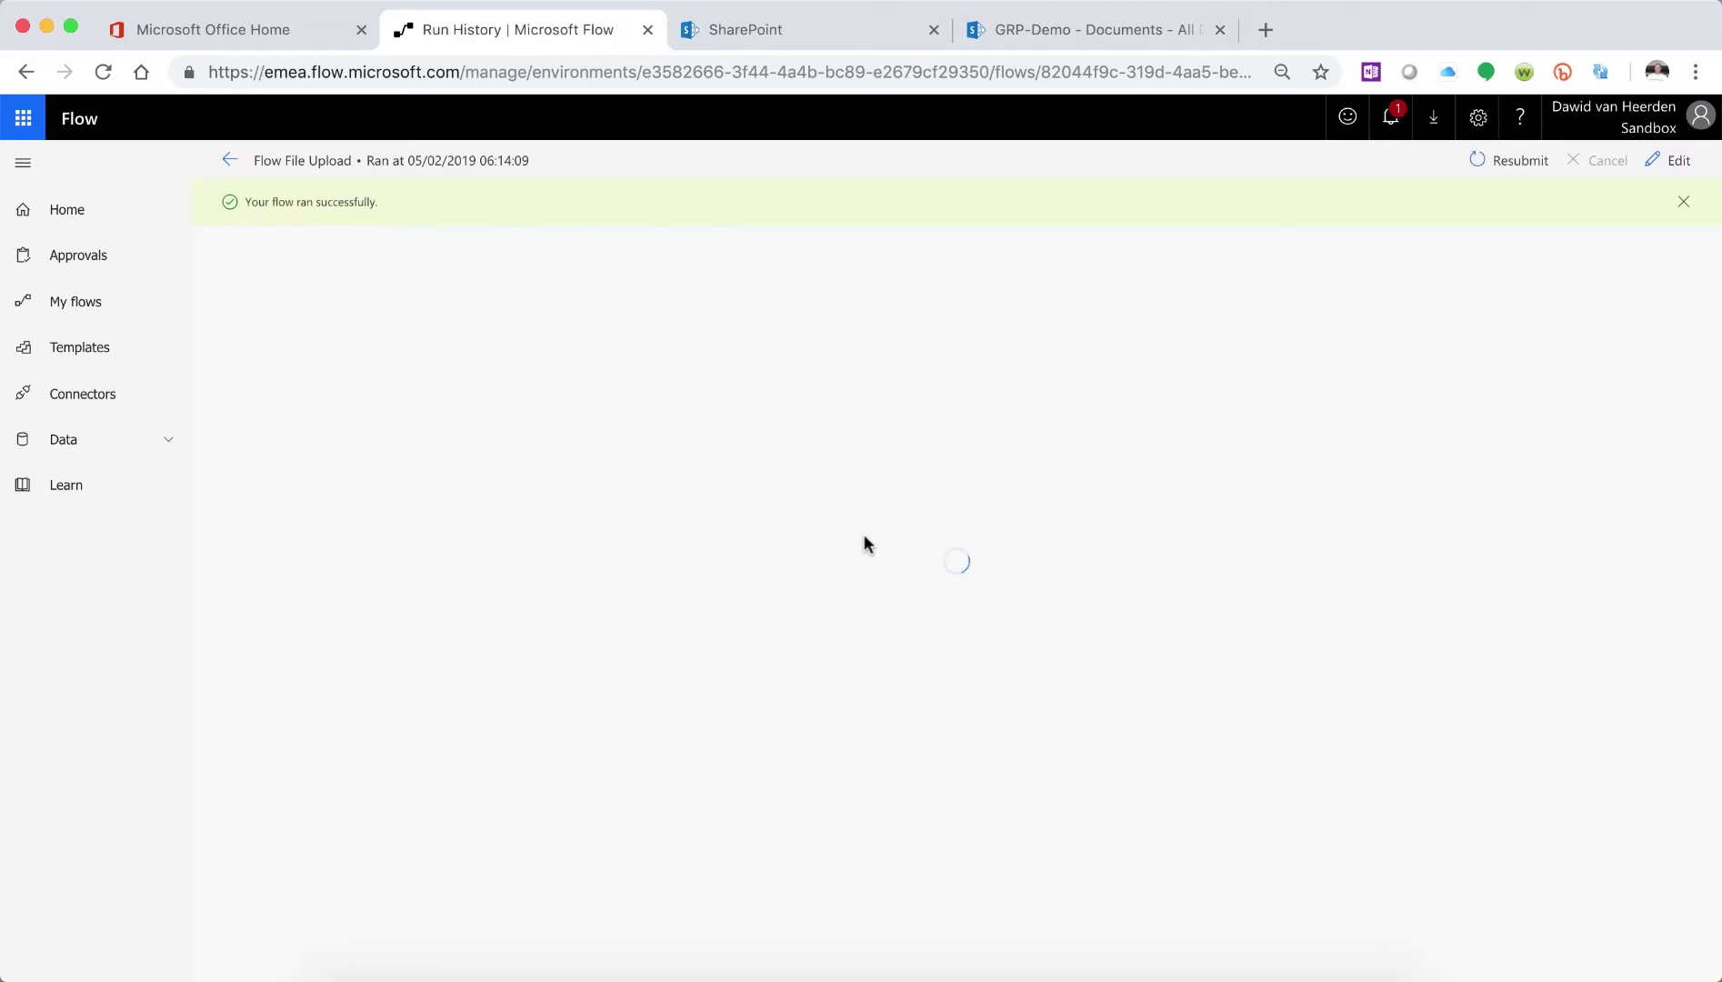
left_click(899, 362)
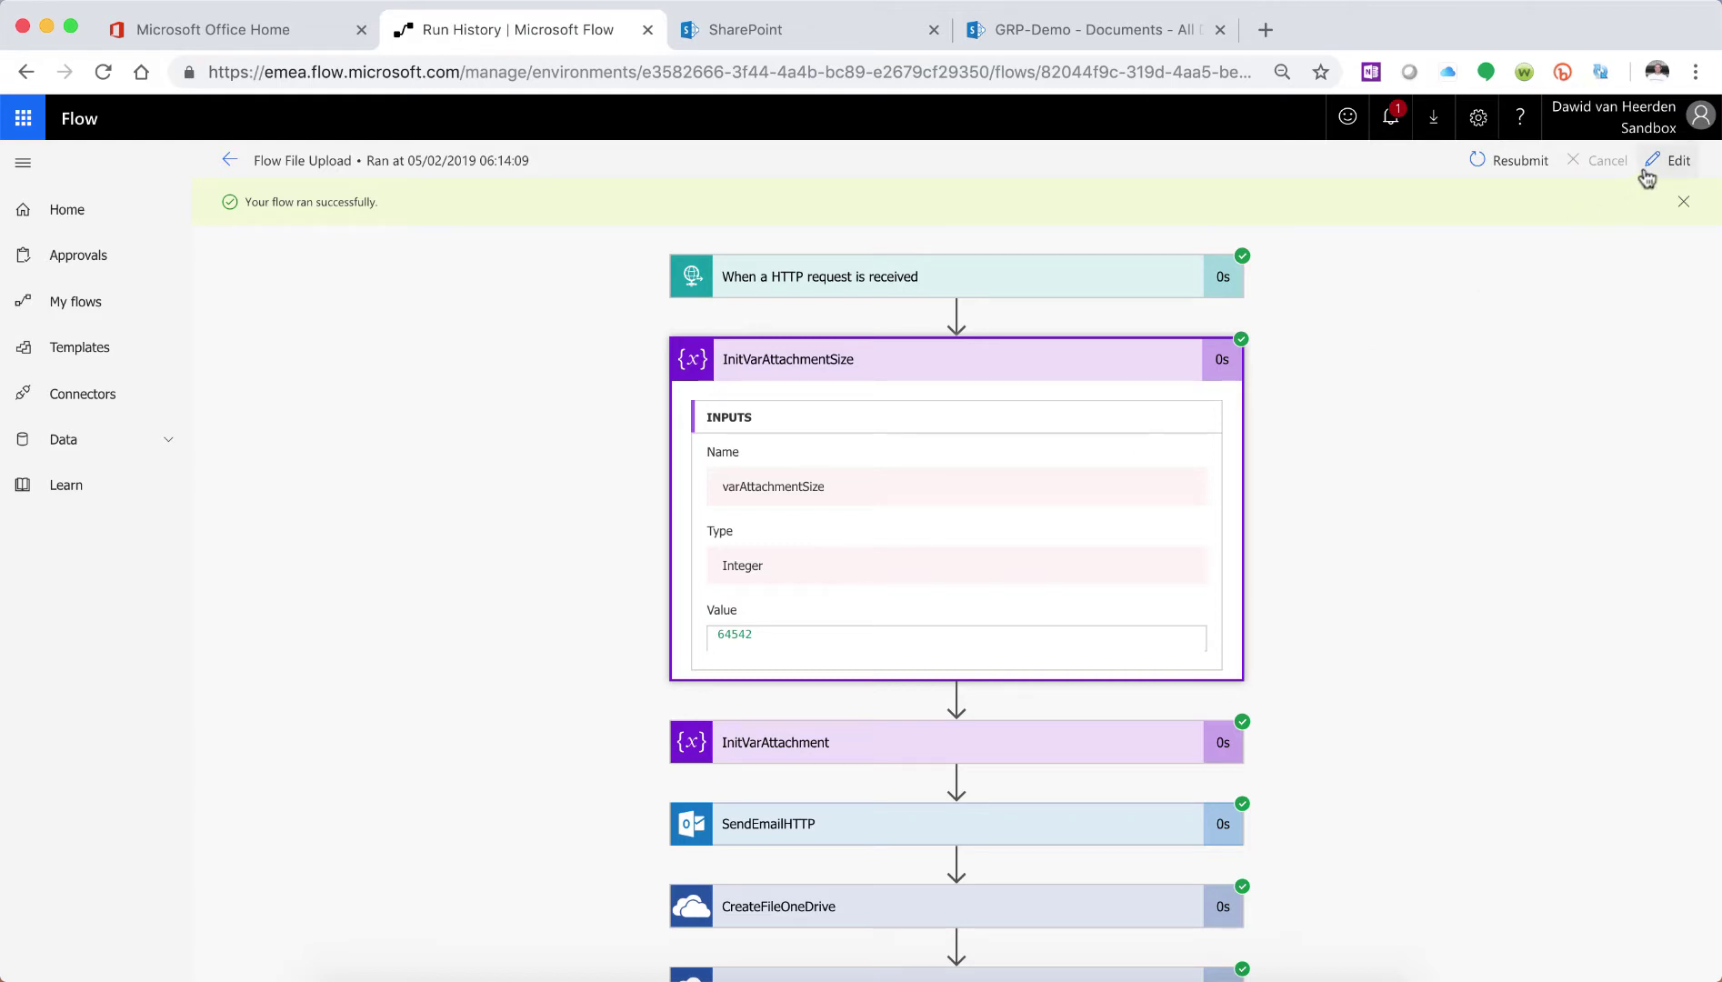
Insert a Condition step after InitVarAttachmentSize.
left_click(1673, 160)
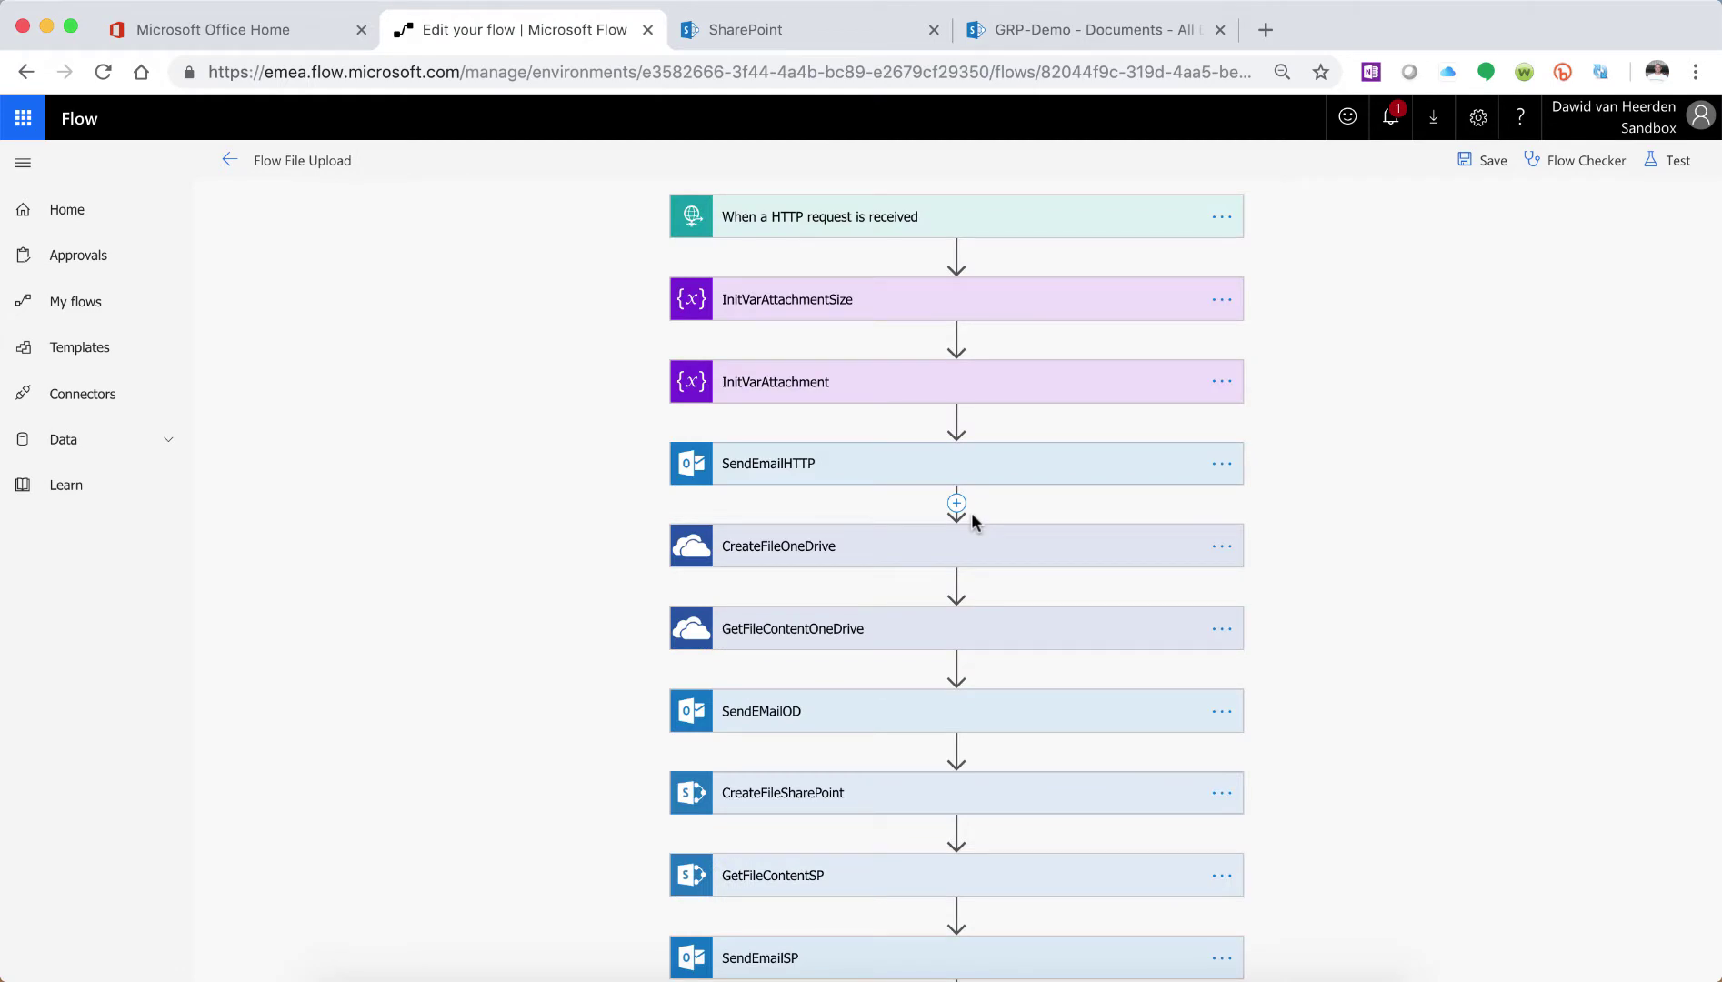
left_click(957, 340)
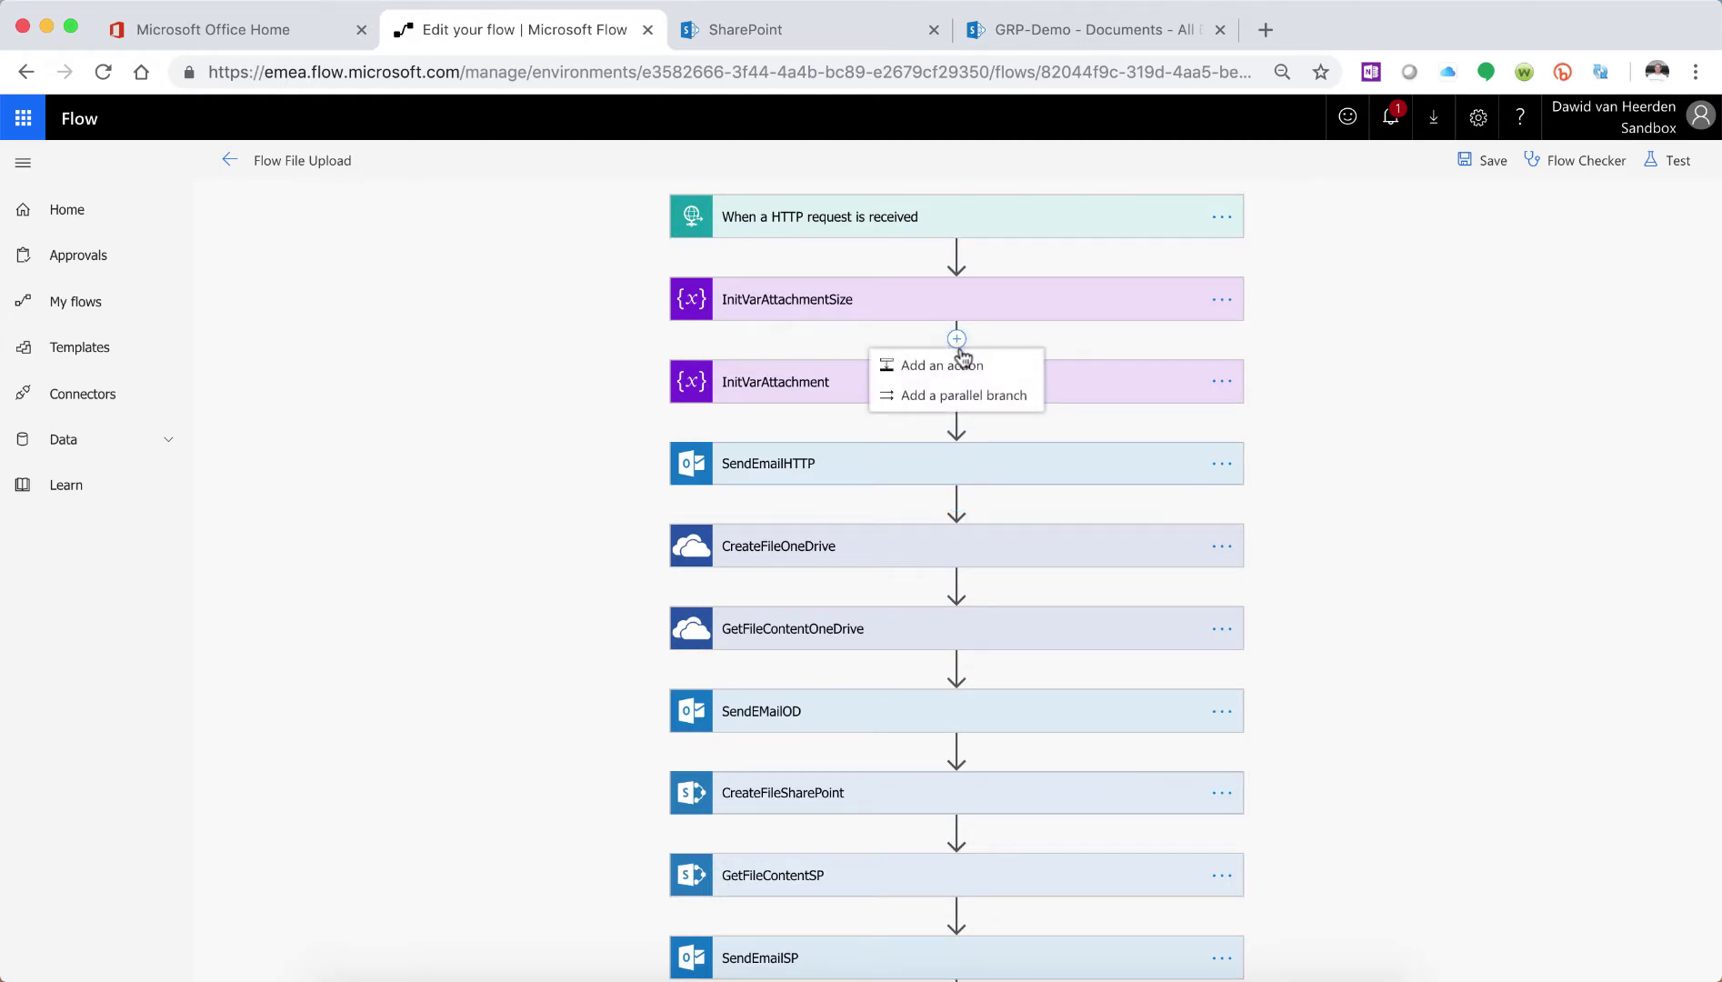
scroll(961, 354, "down", 3)
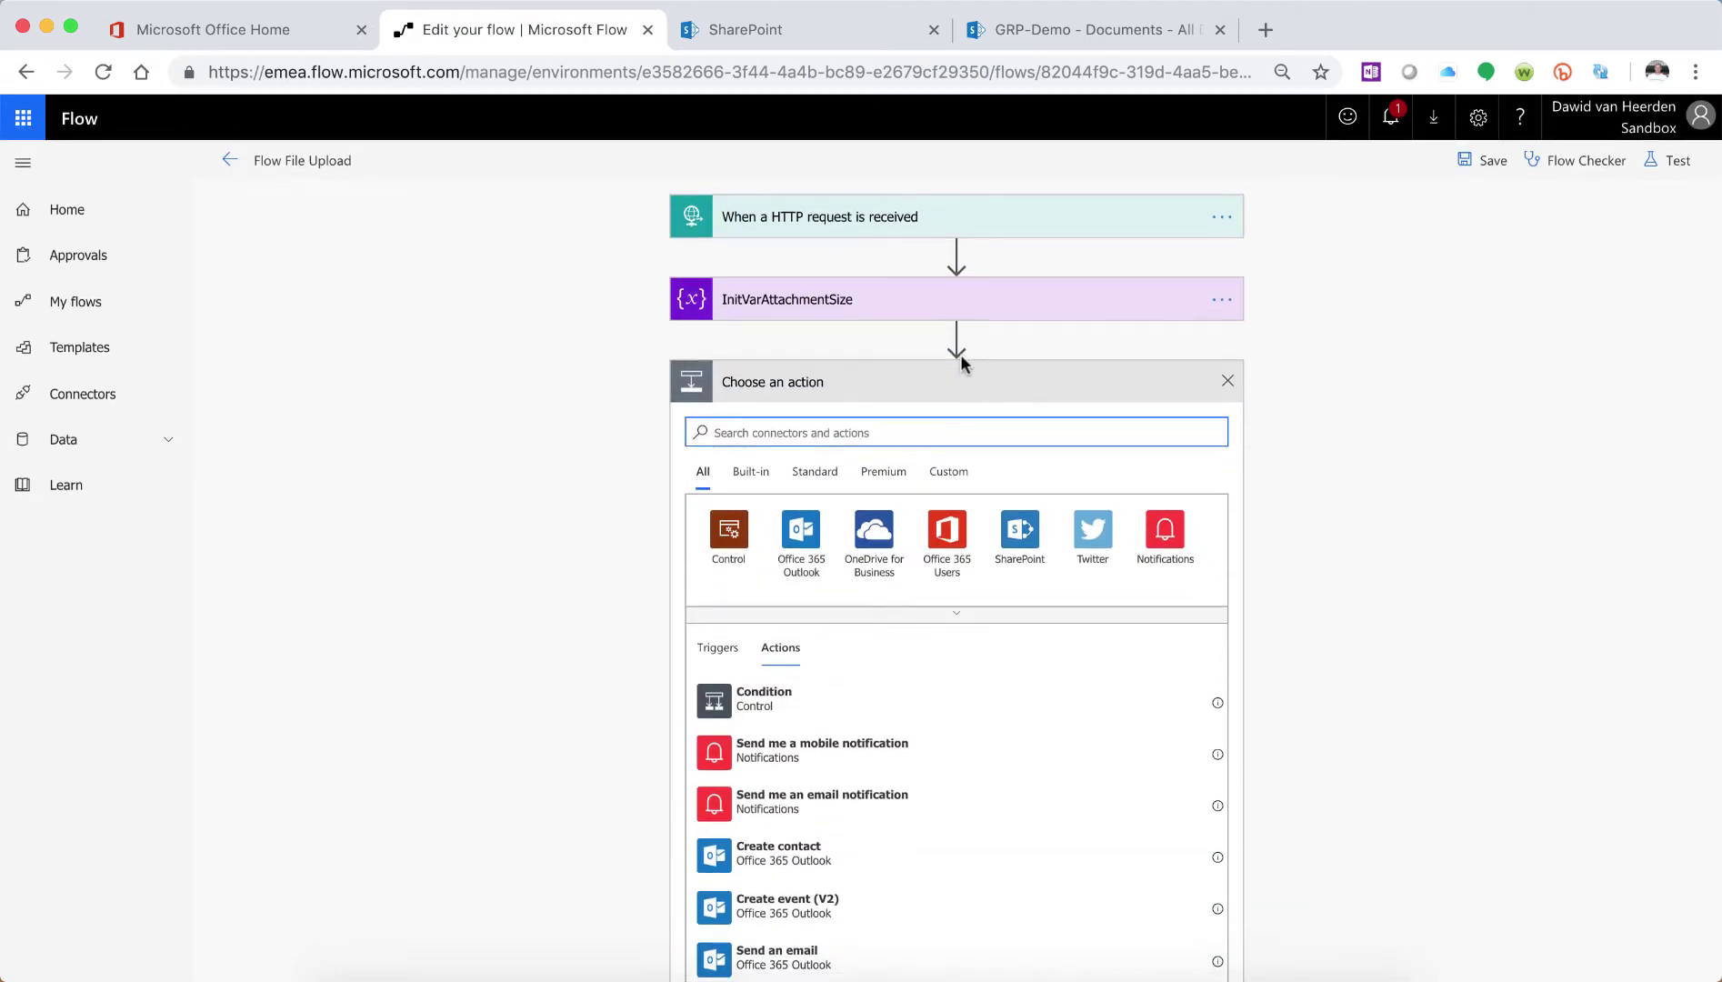
left_click(741, 543)
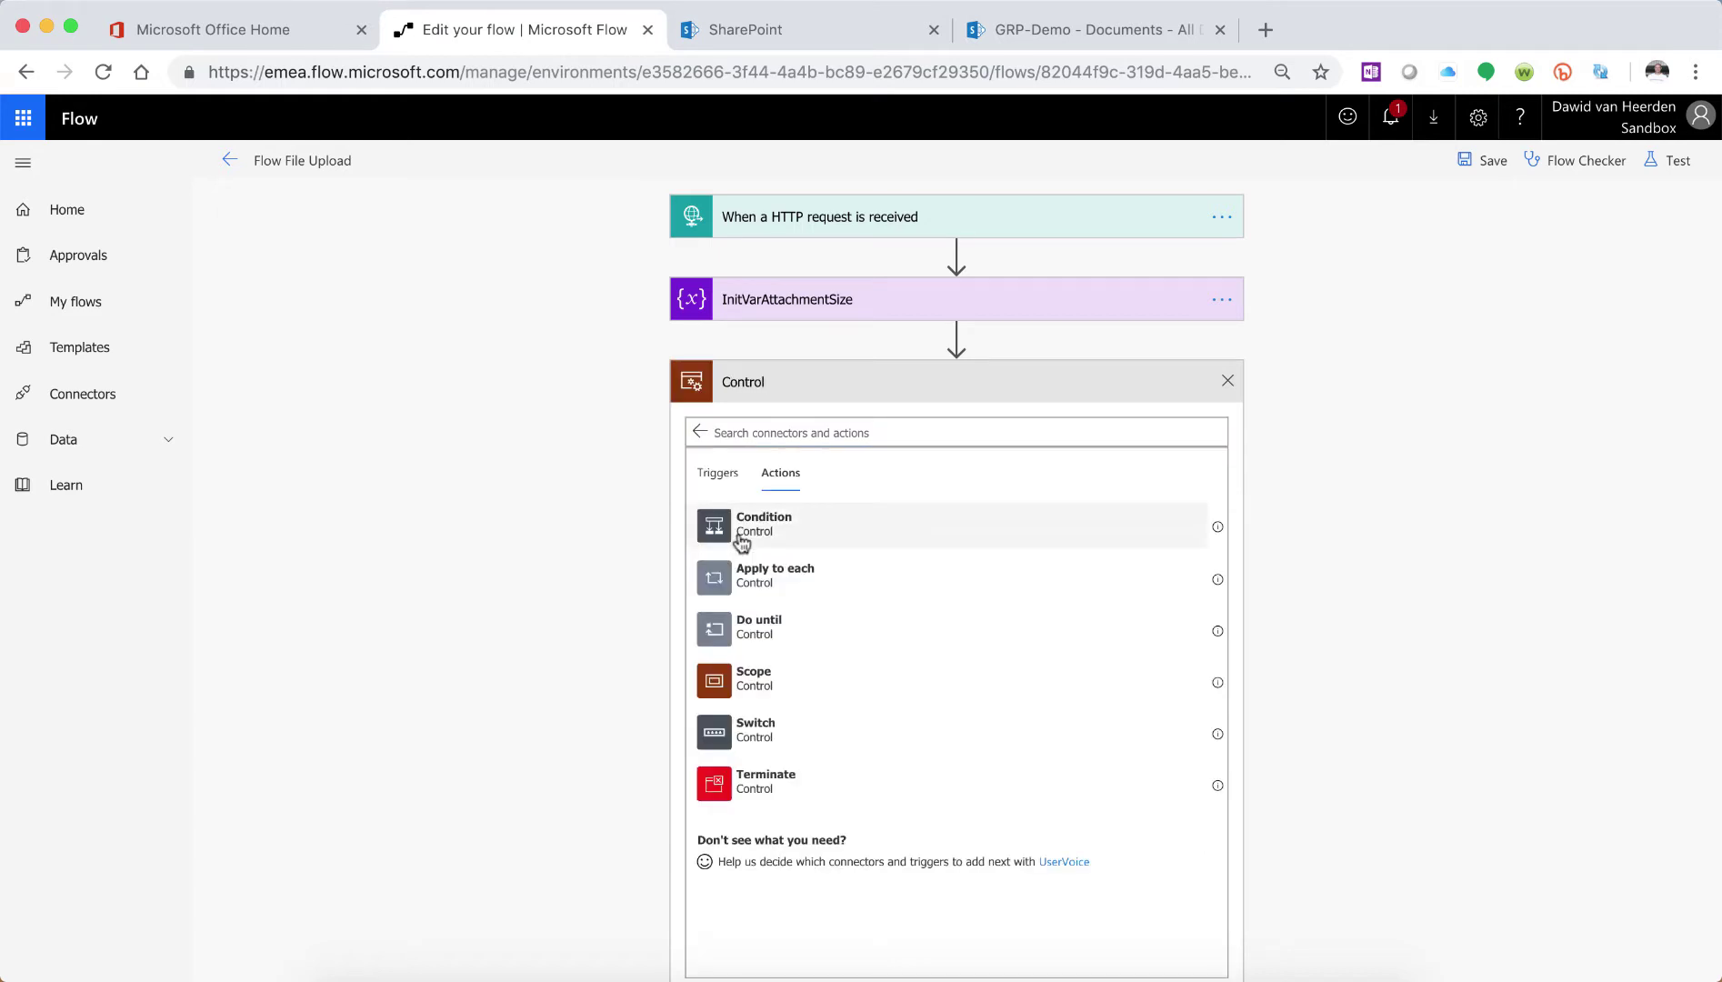
left_click(764, 534)
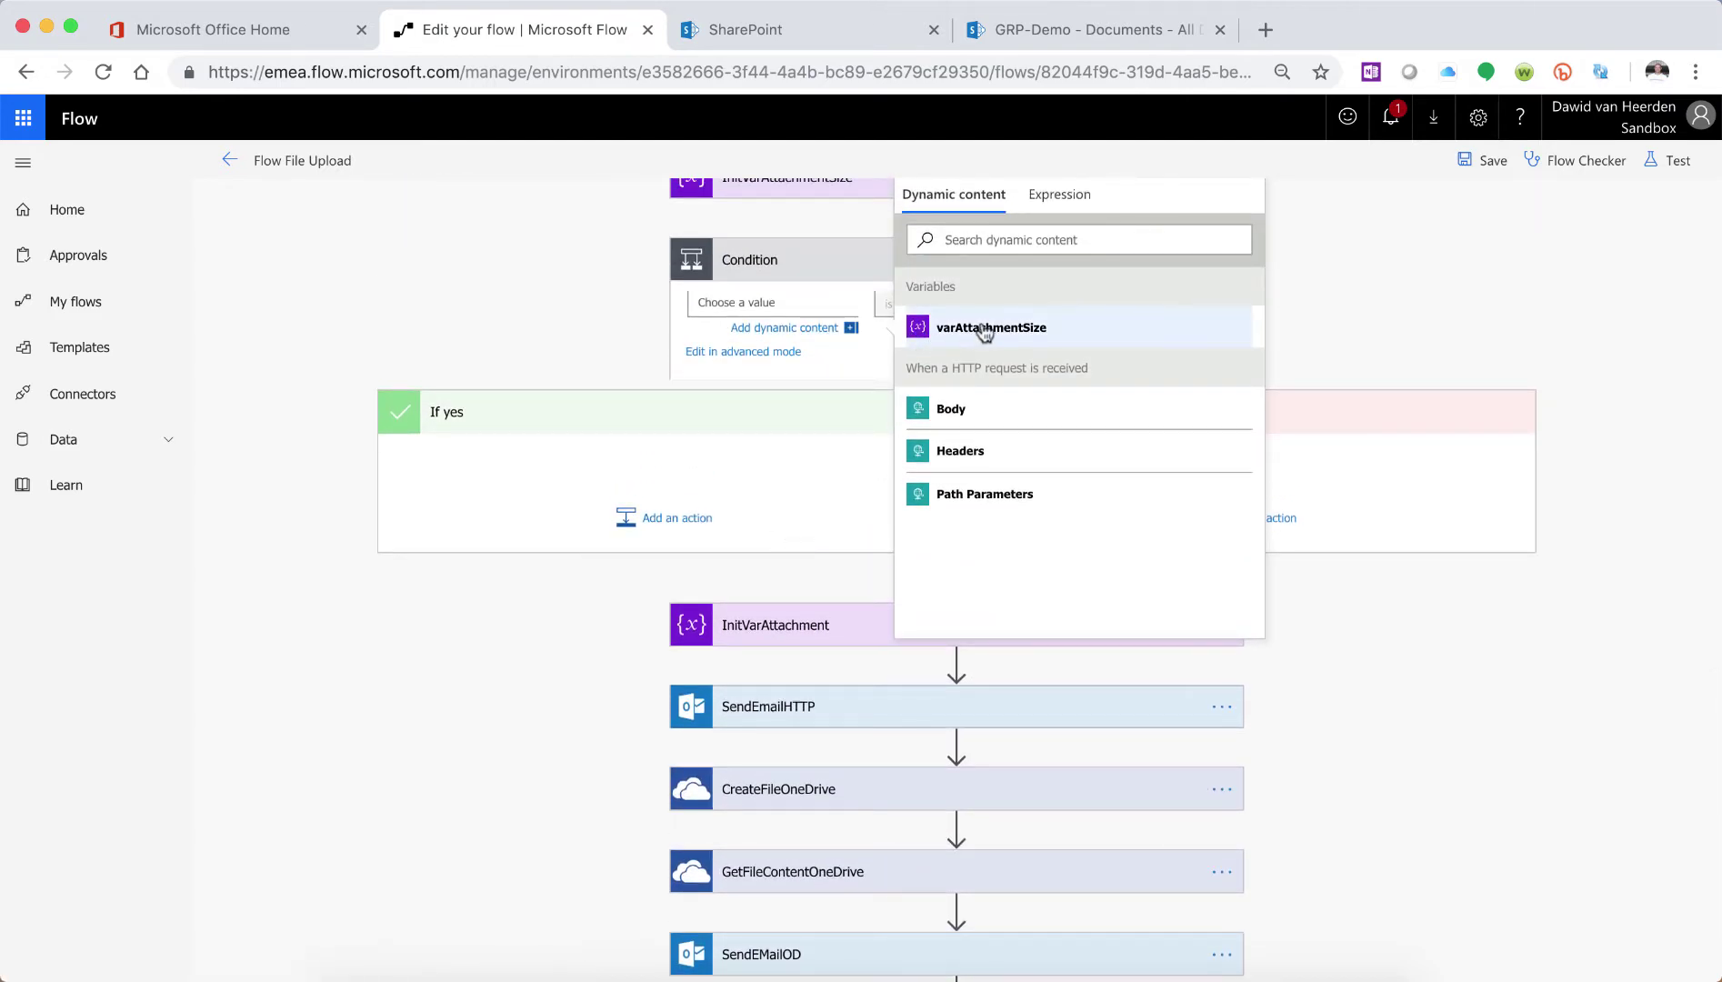
Set the condition to varAttachmentSize is less than 1000000.
left_click(771, 301)
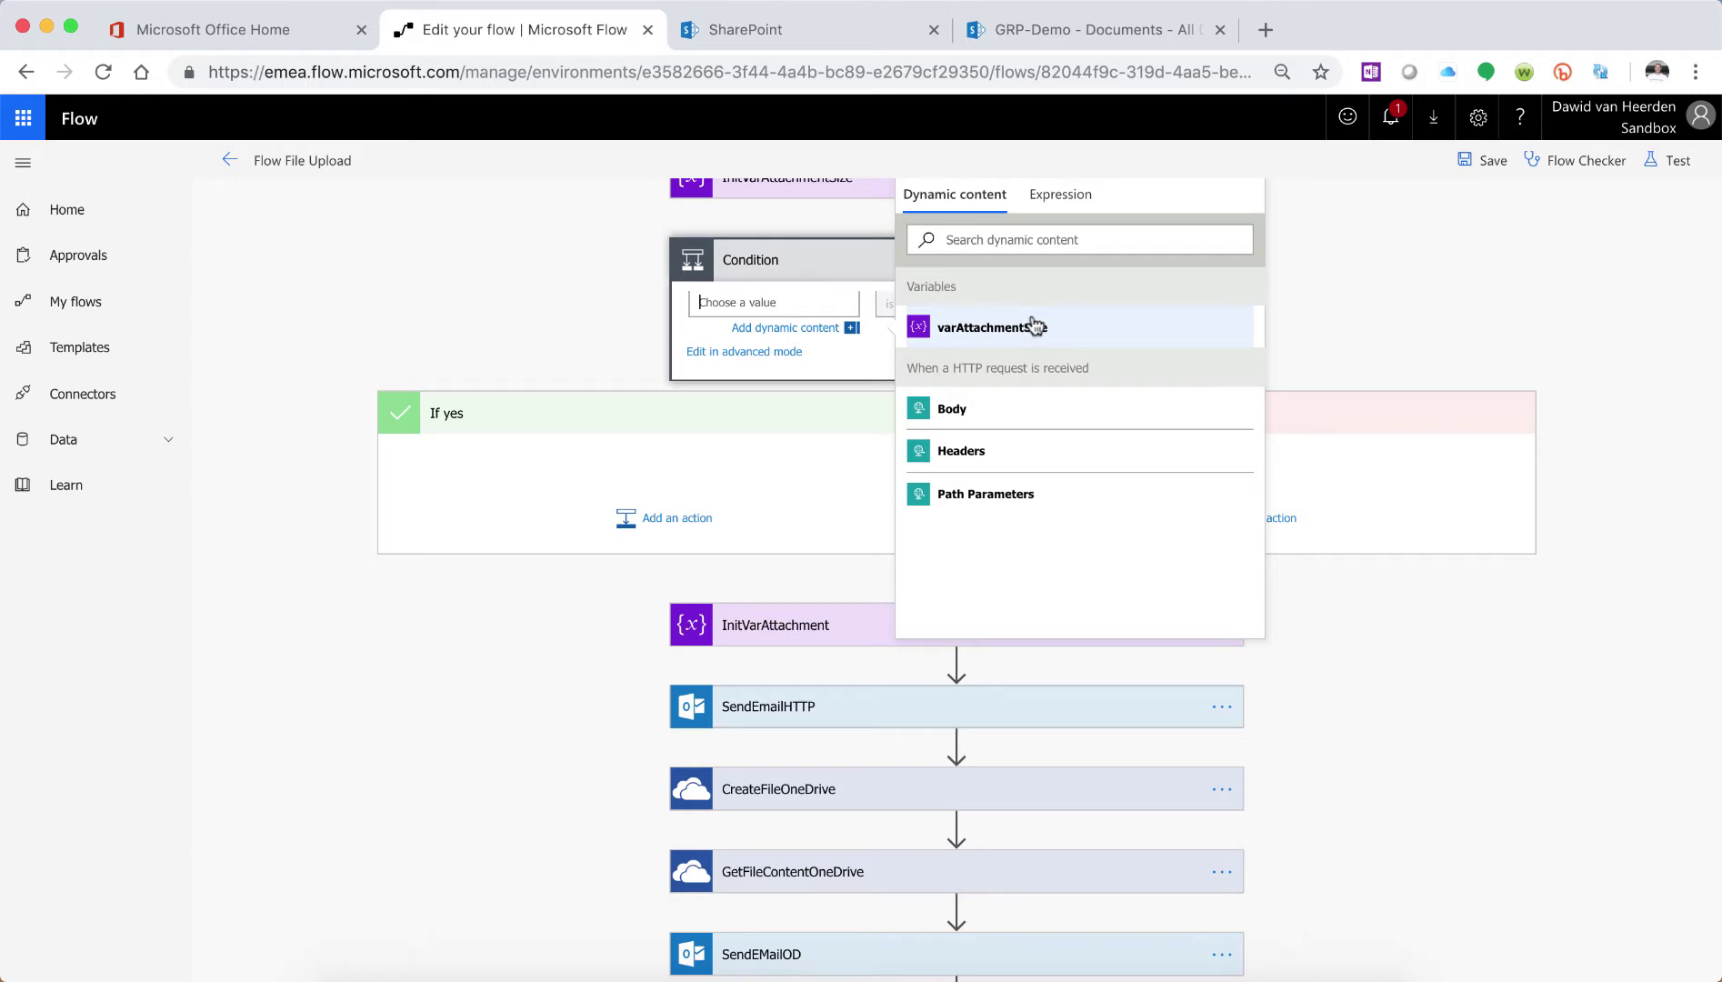
left_click(987, 334)
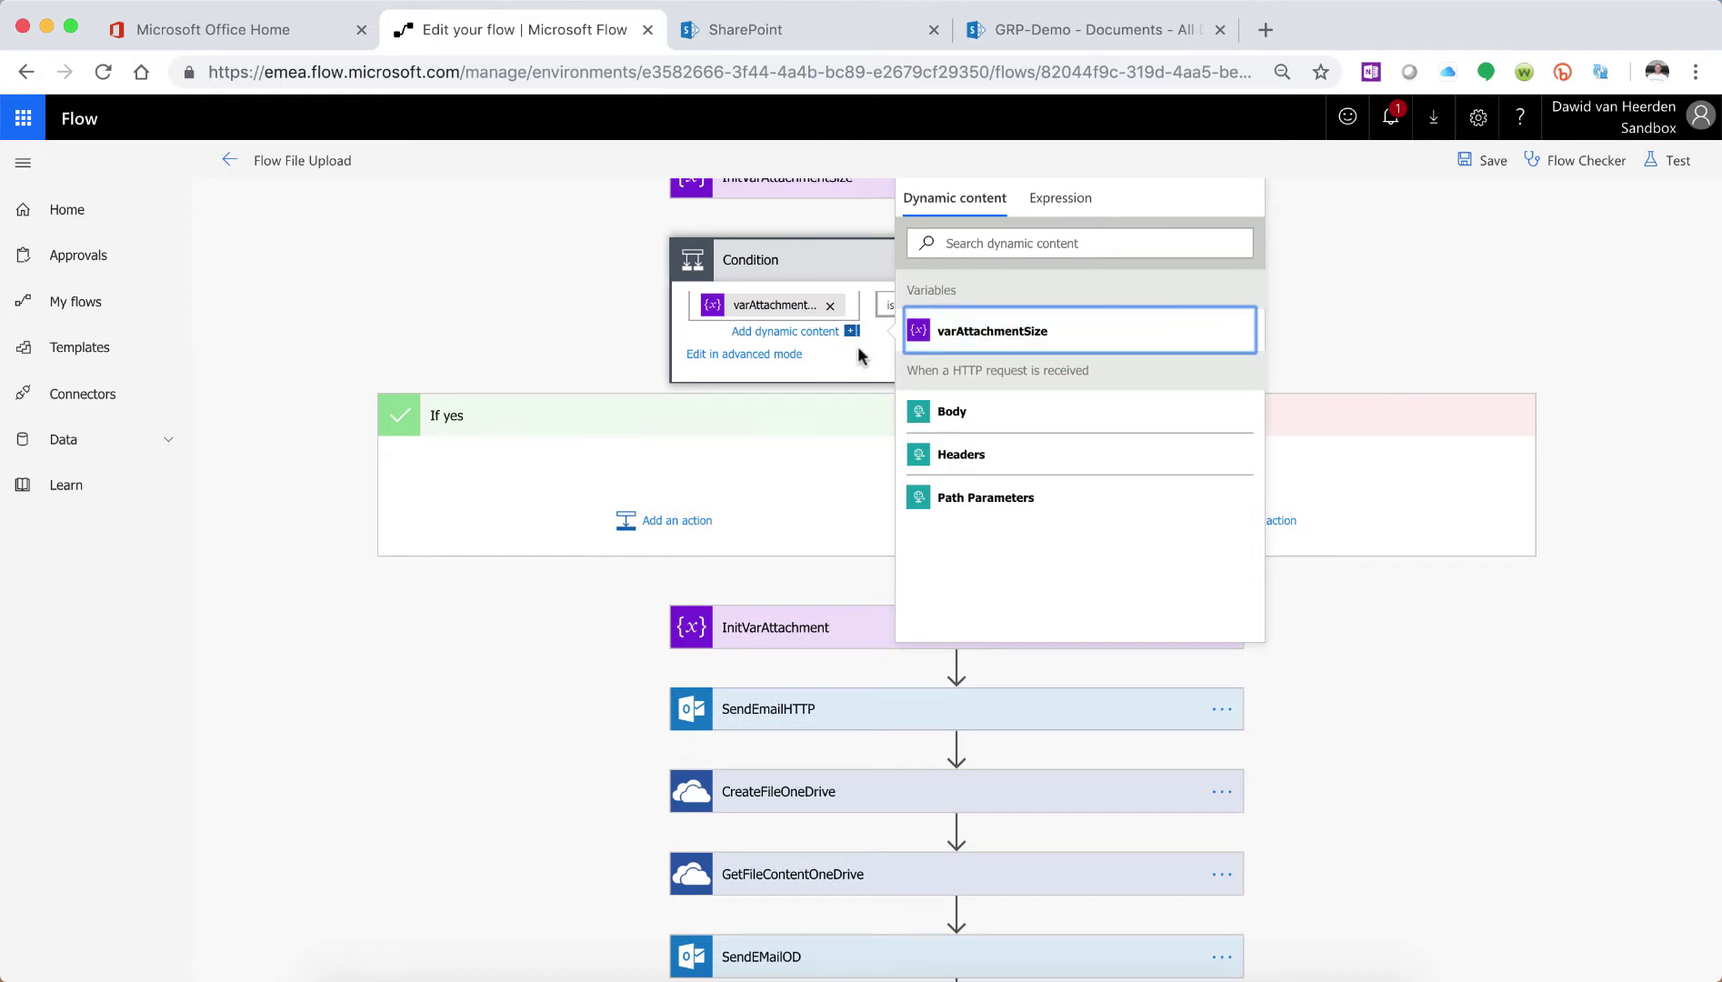
left_click(882, 355)
left_click(962, 306)
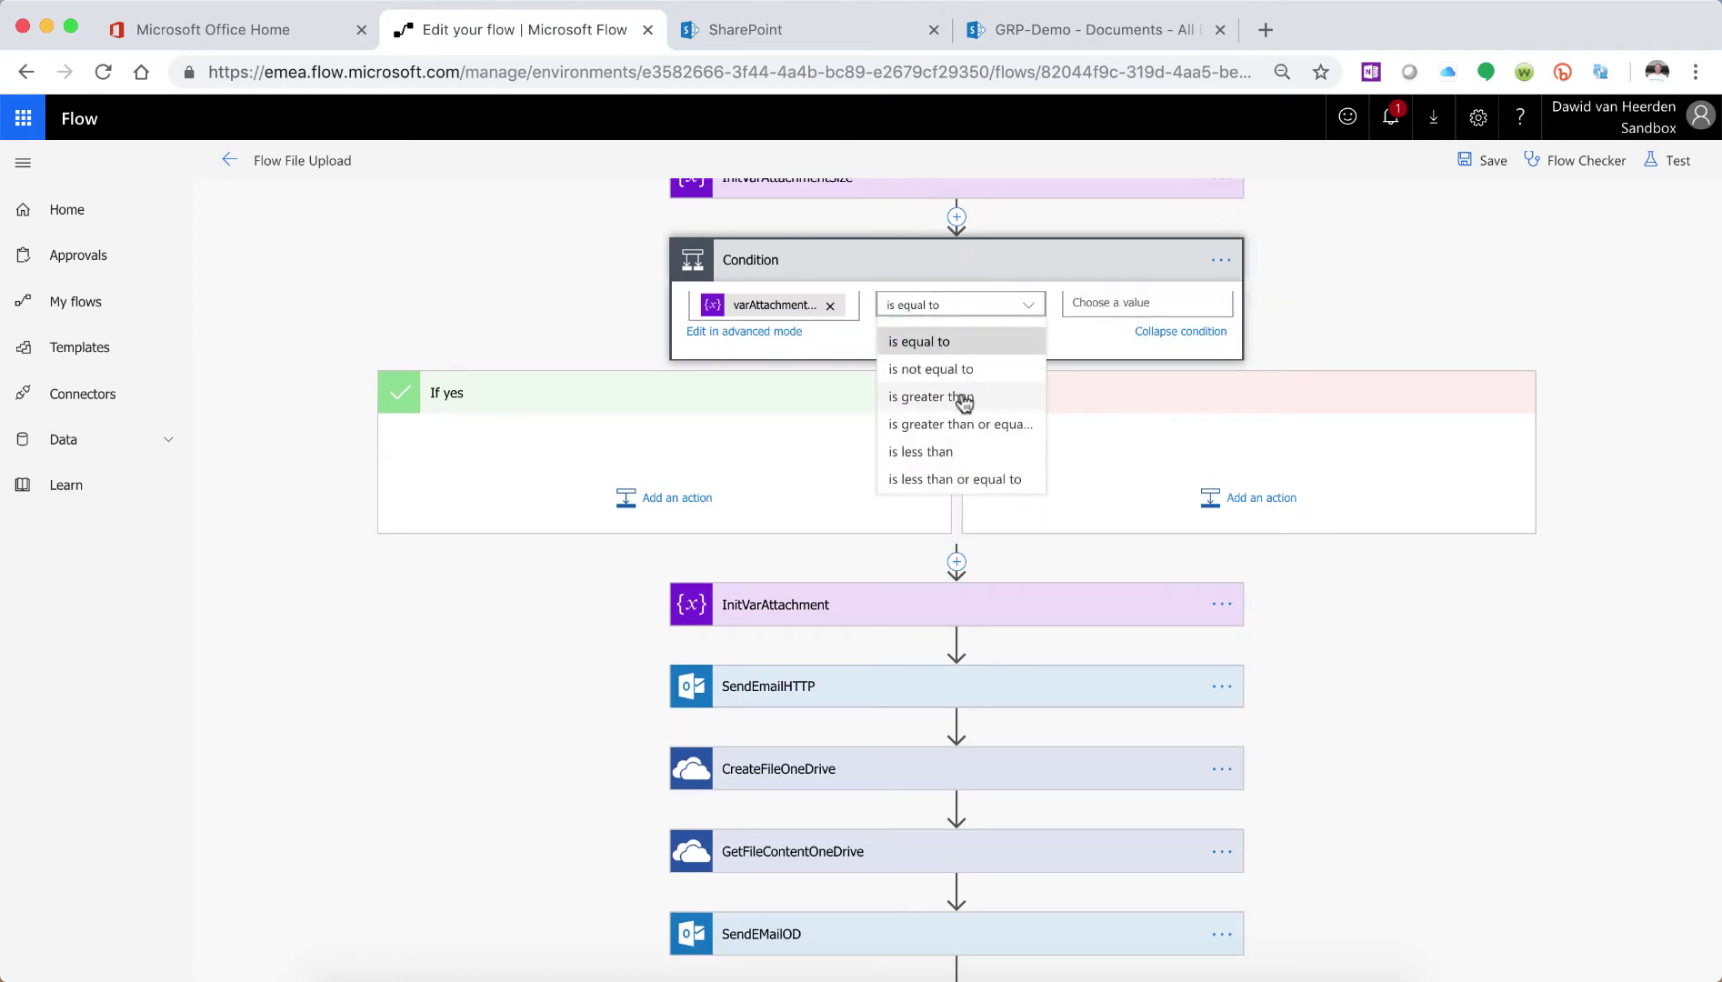
left_click(989, 451)
left_click(1122, 307)
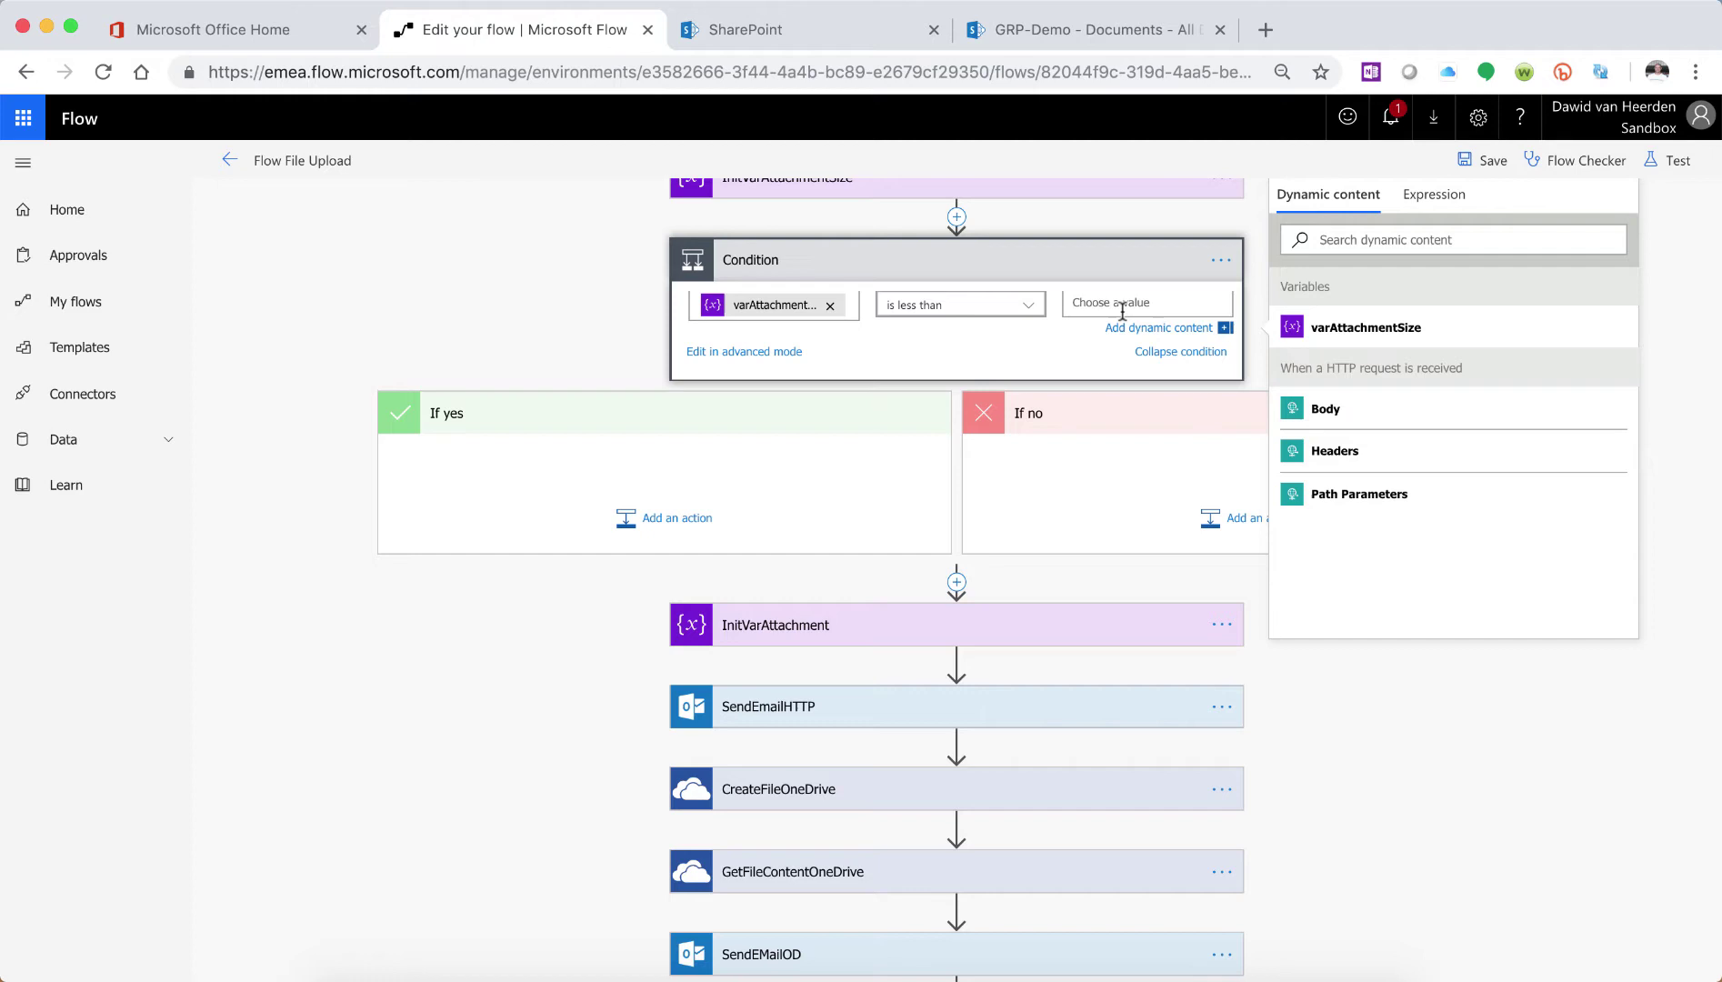
type("1000000")
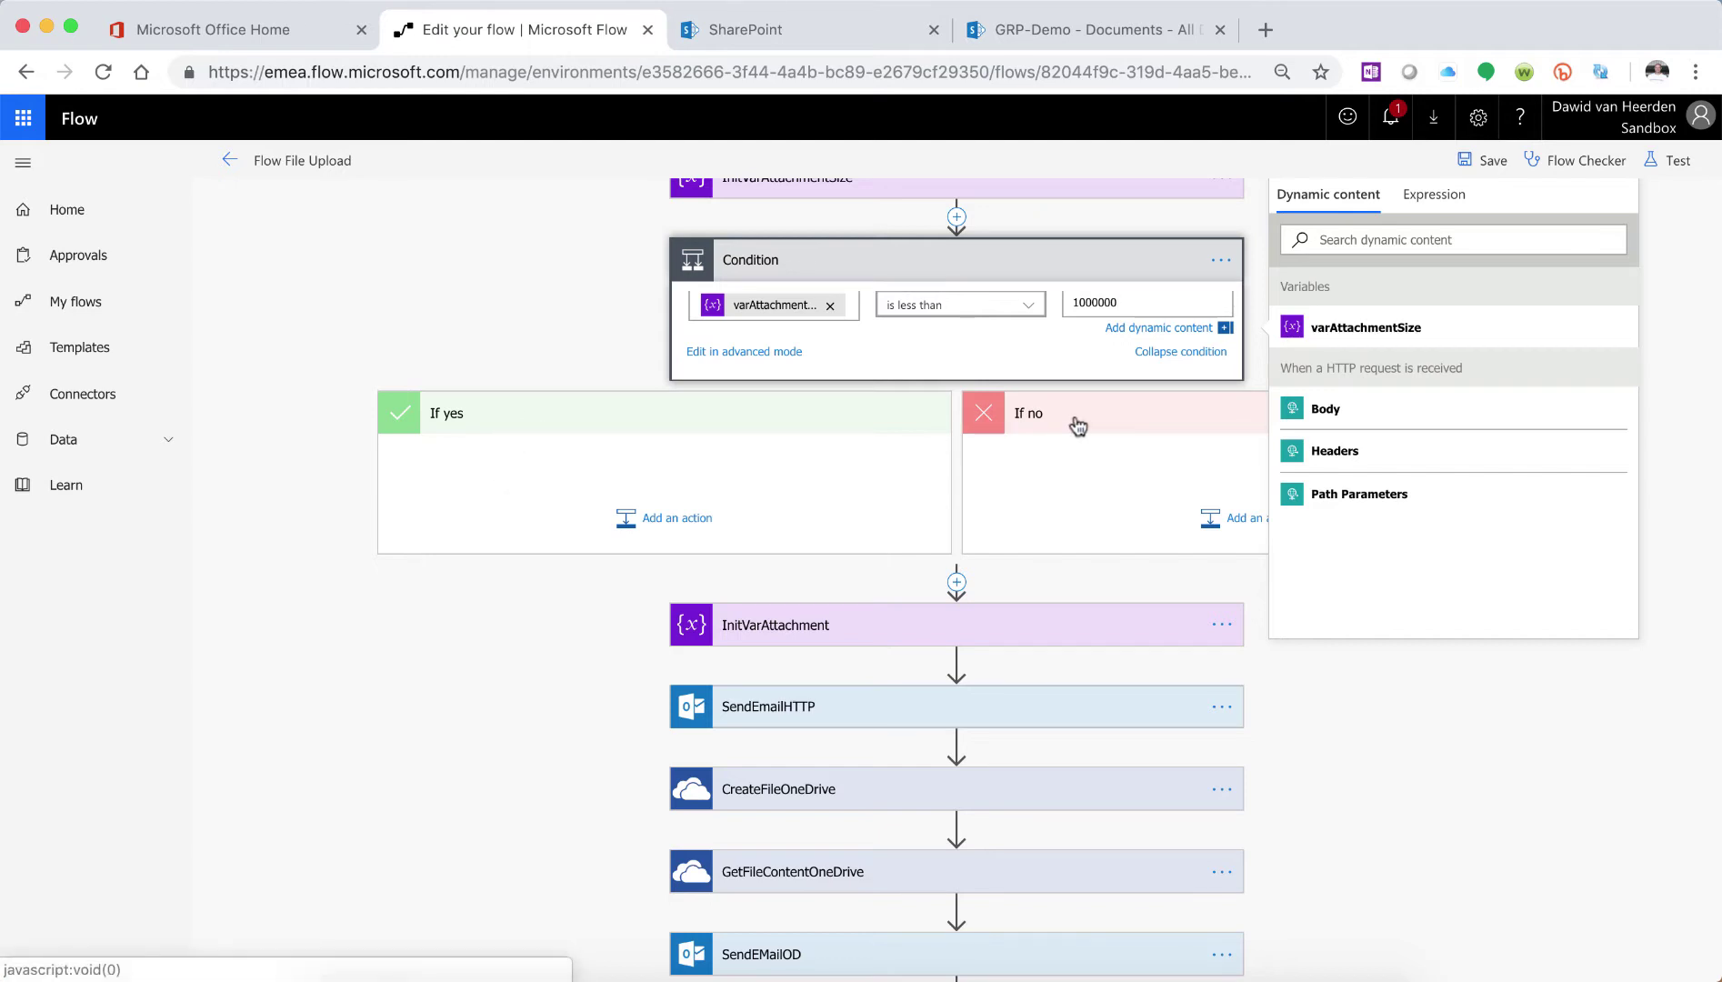
left_click(1109, 466)
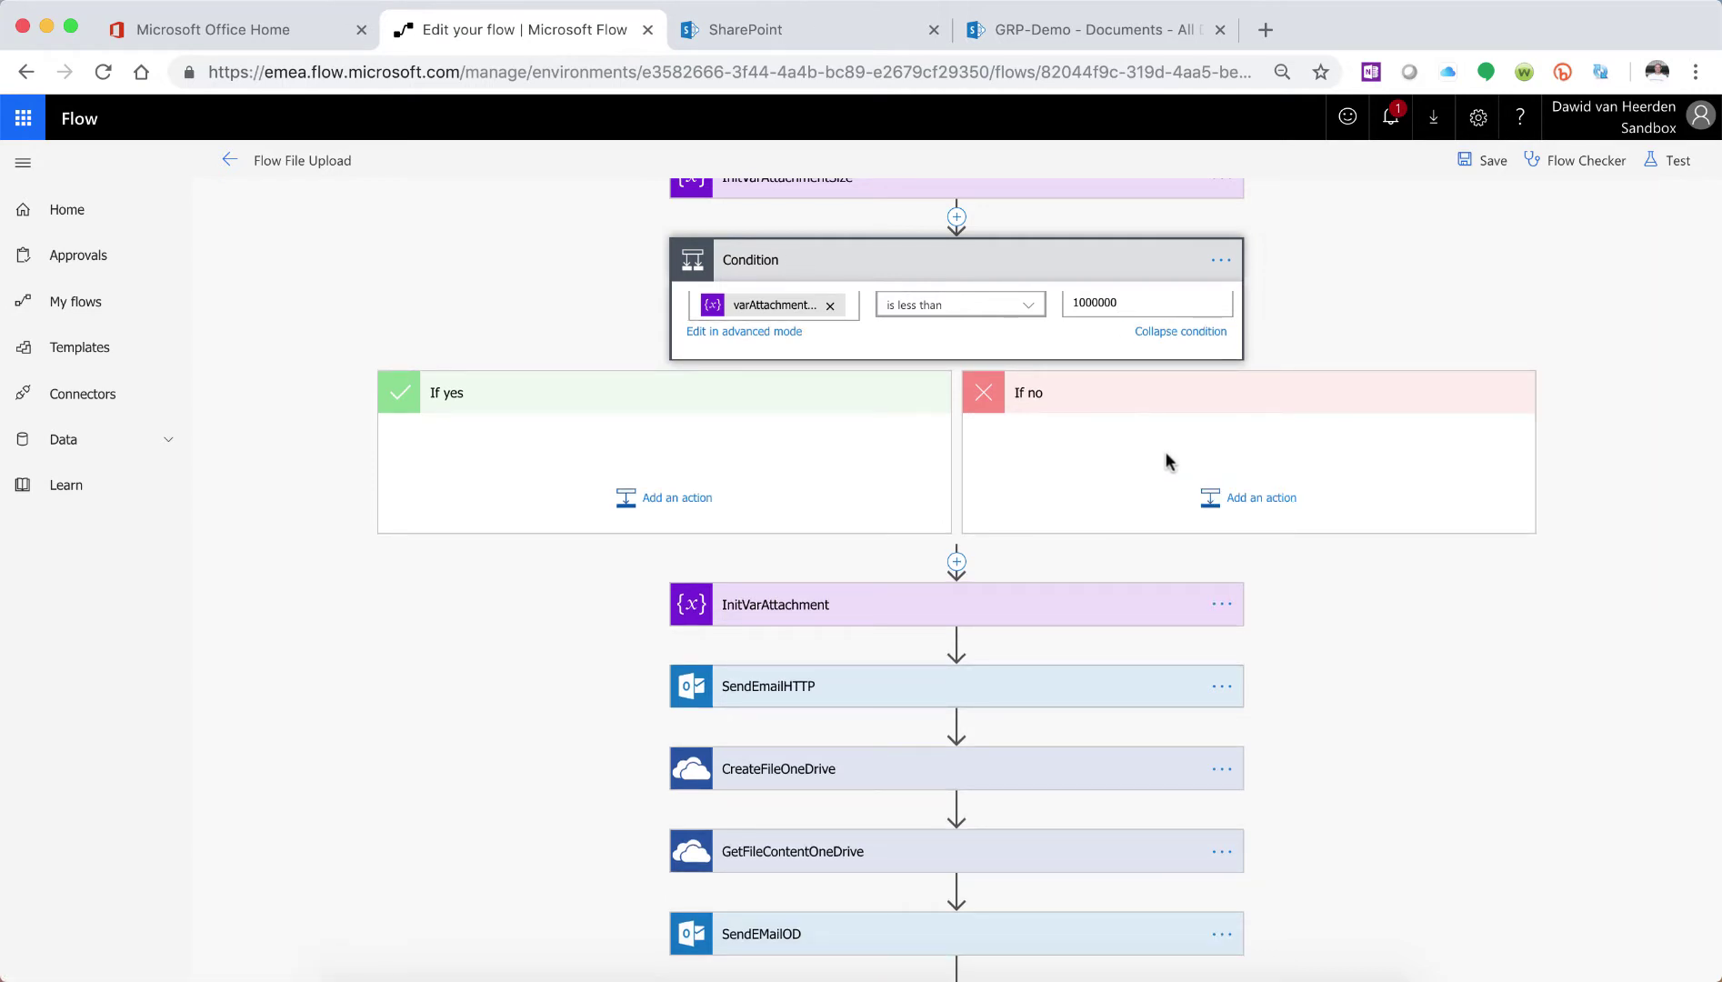
Add a Terminate action to the If no branch.
left_click(1255, 499)
left_click(1034, 643)
scroll(1034, 646, "down", 1)
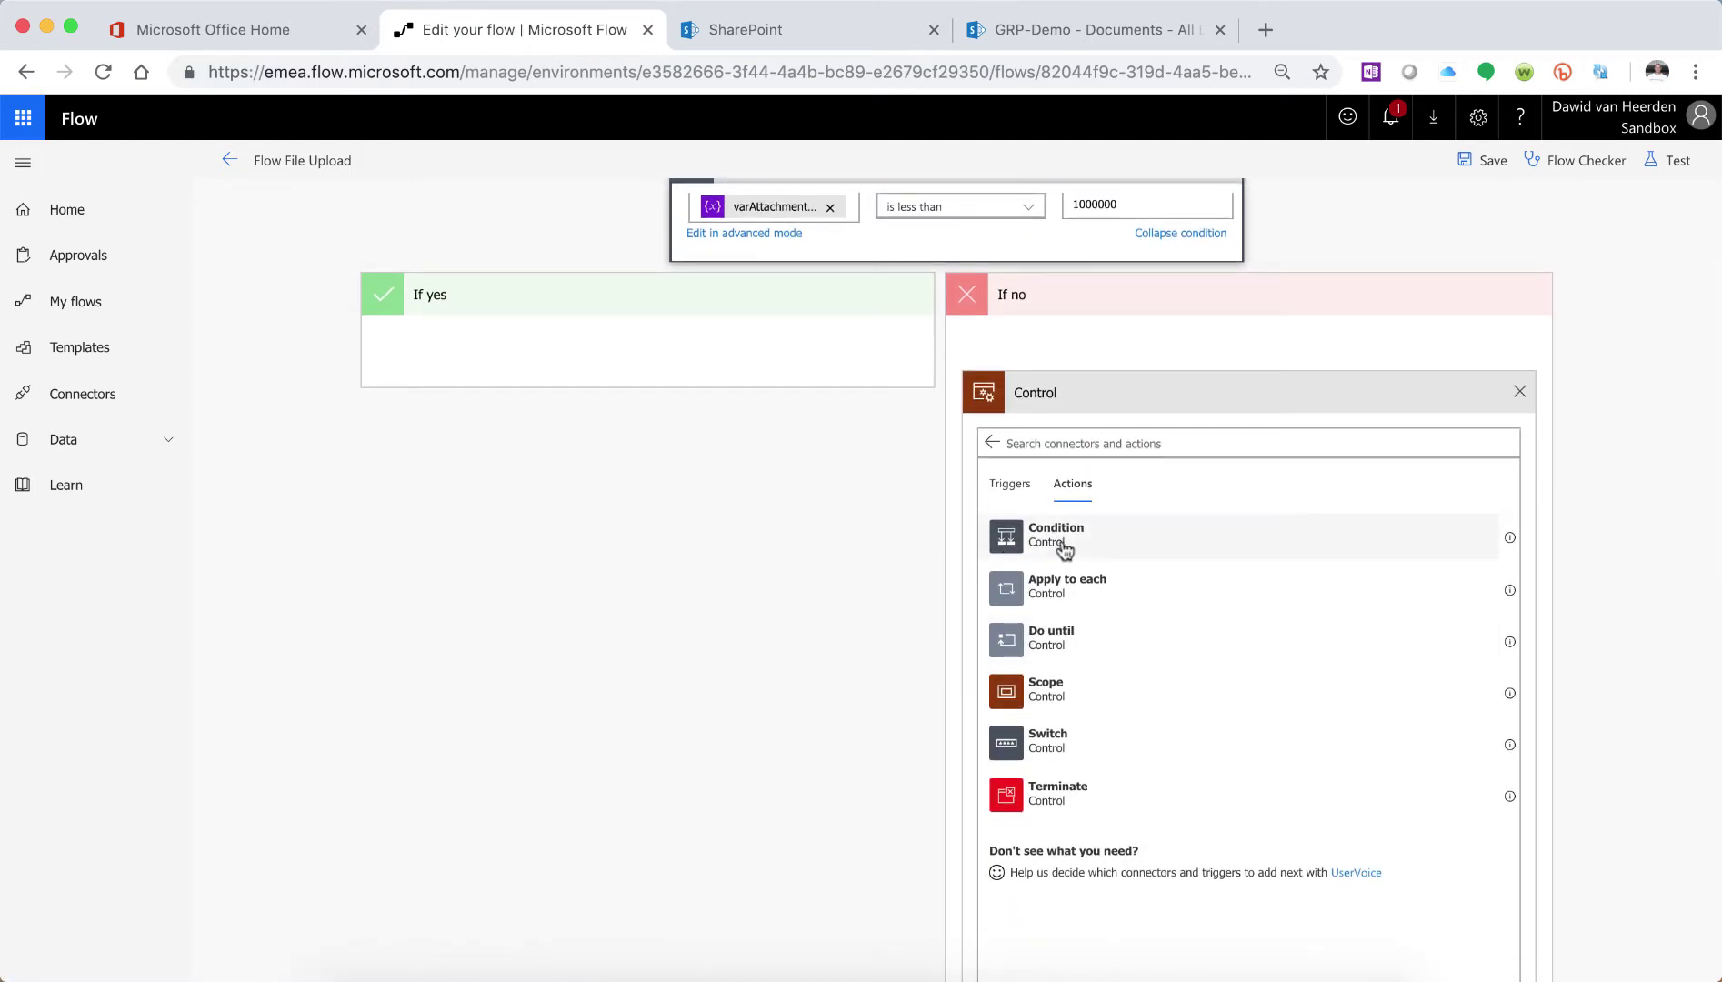
left_click(1051, 788)
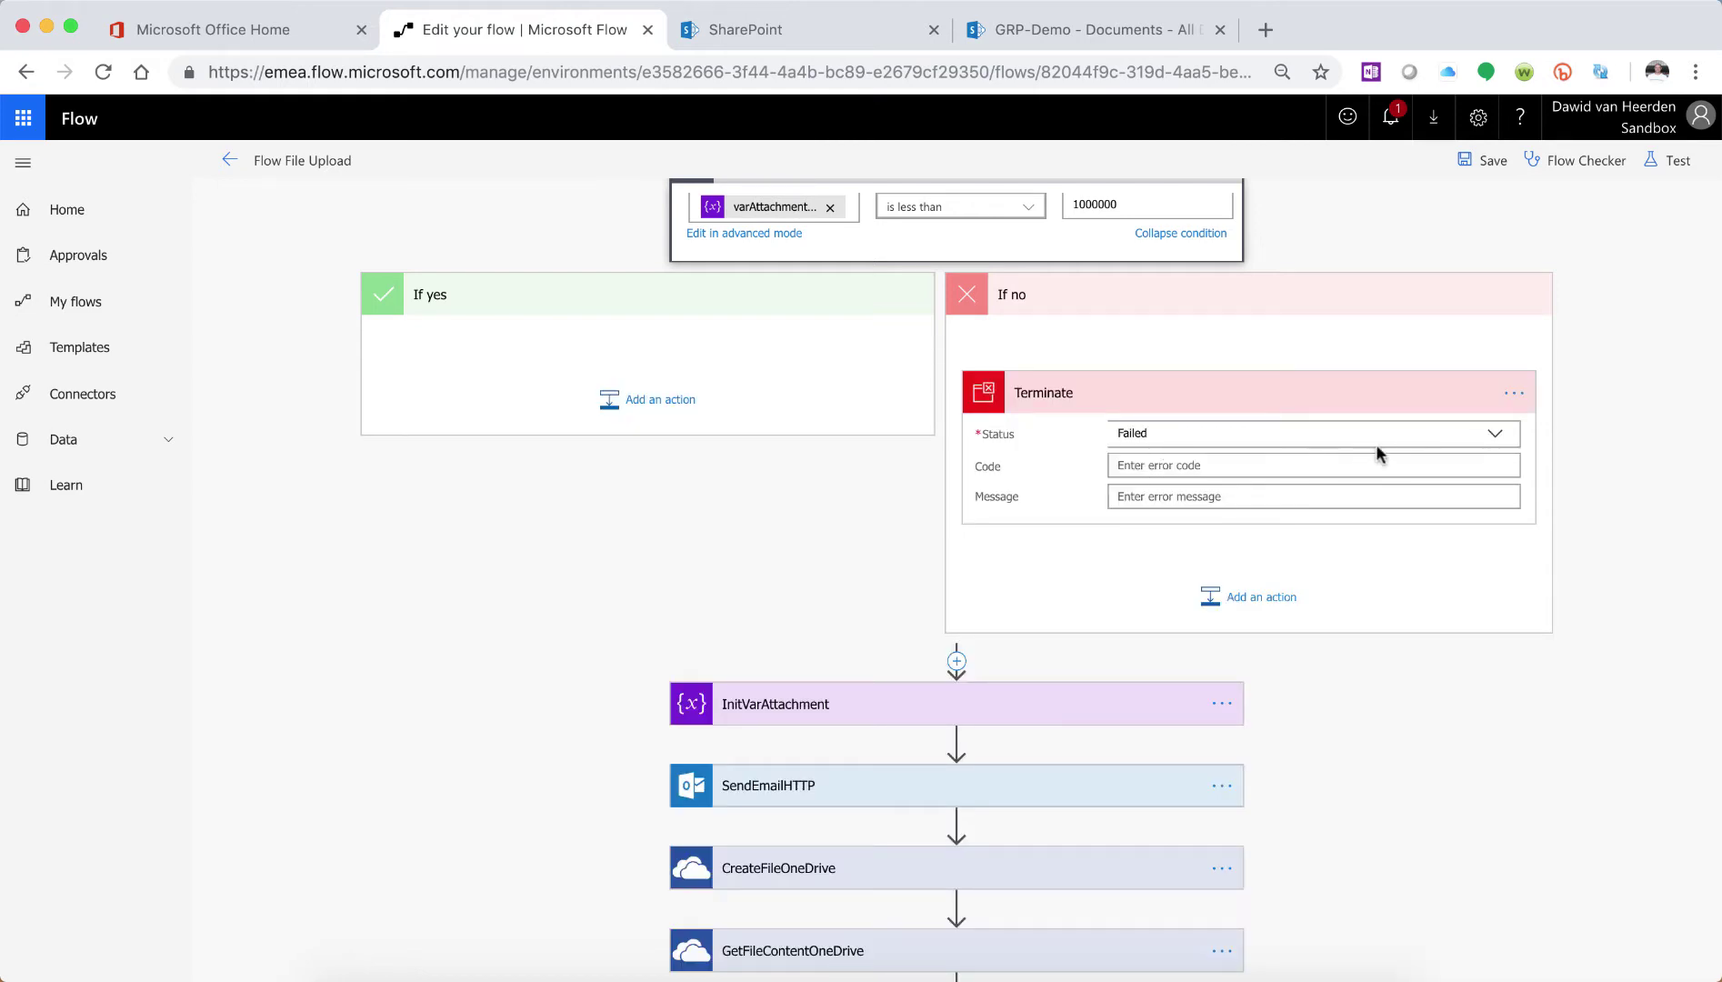
Give Terminate code 400 and message 'Attachment Size can not exceed 1MB', keeping status Failed.
left_click(1257, 469)
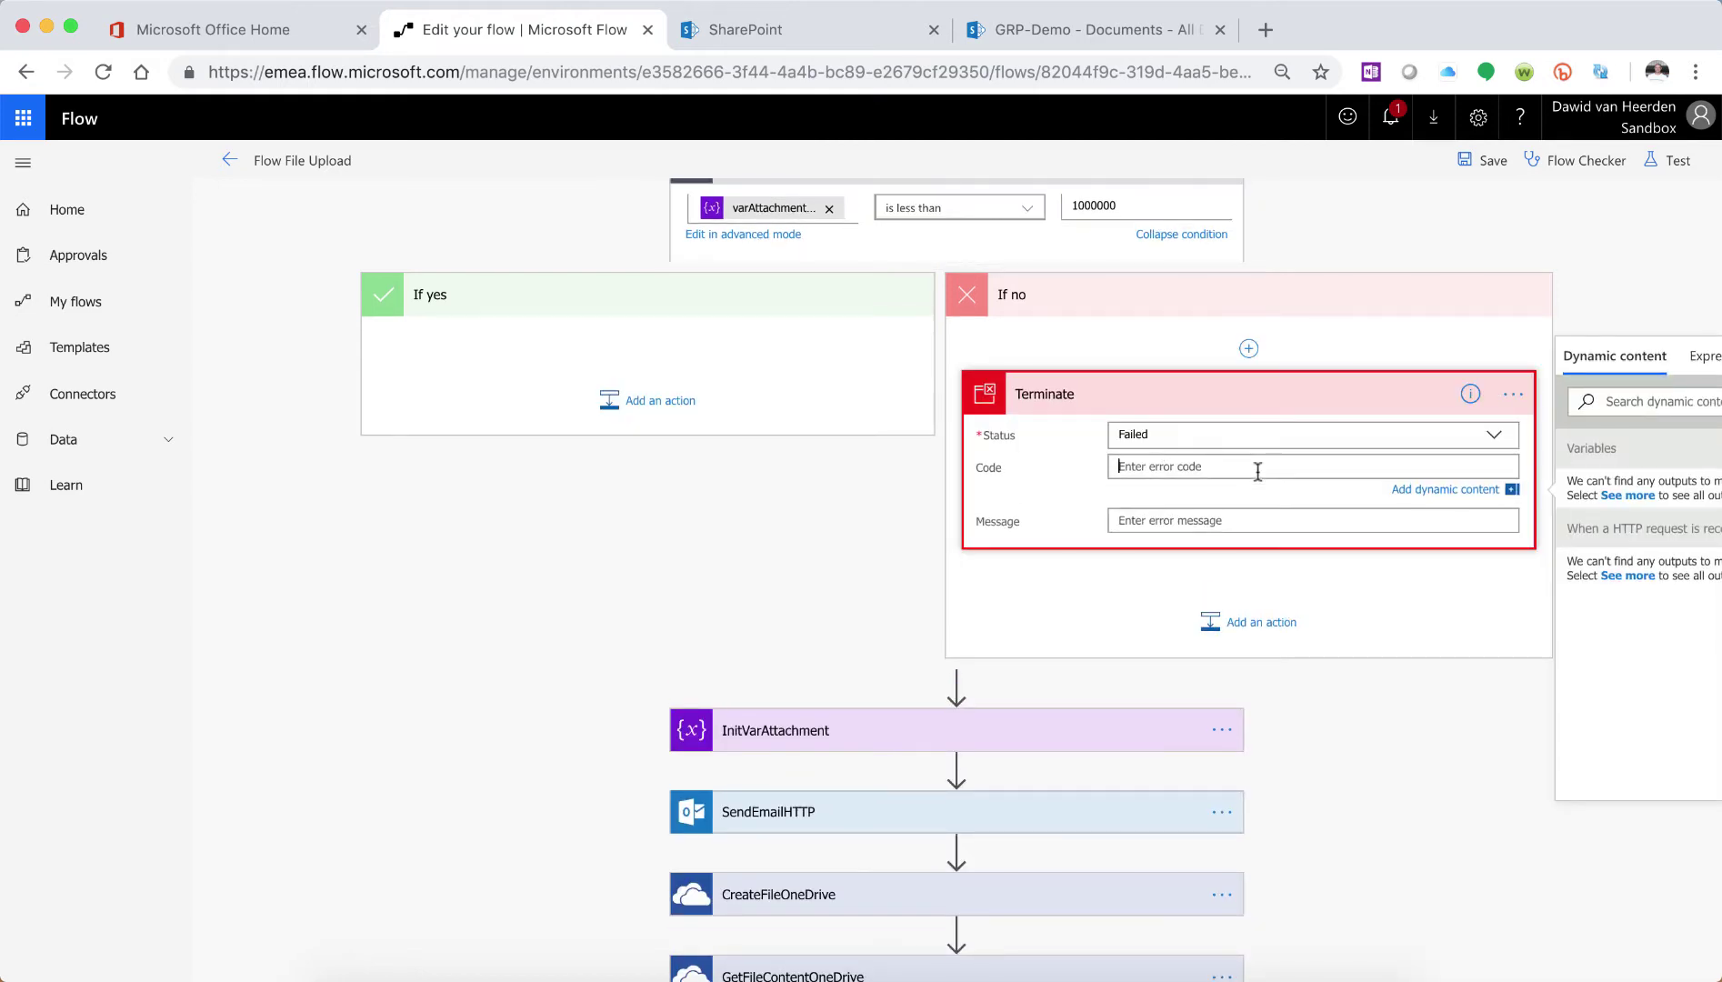
type("400")
left_click(1215, 520)
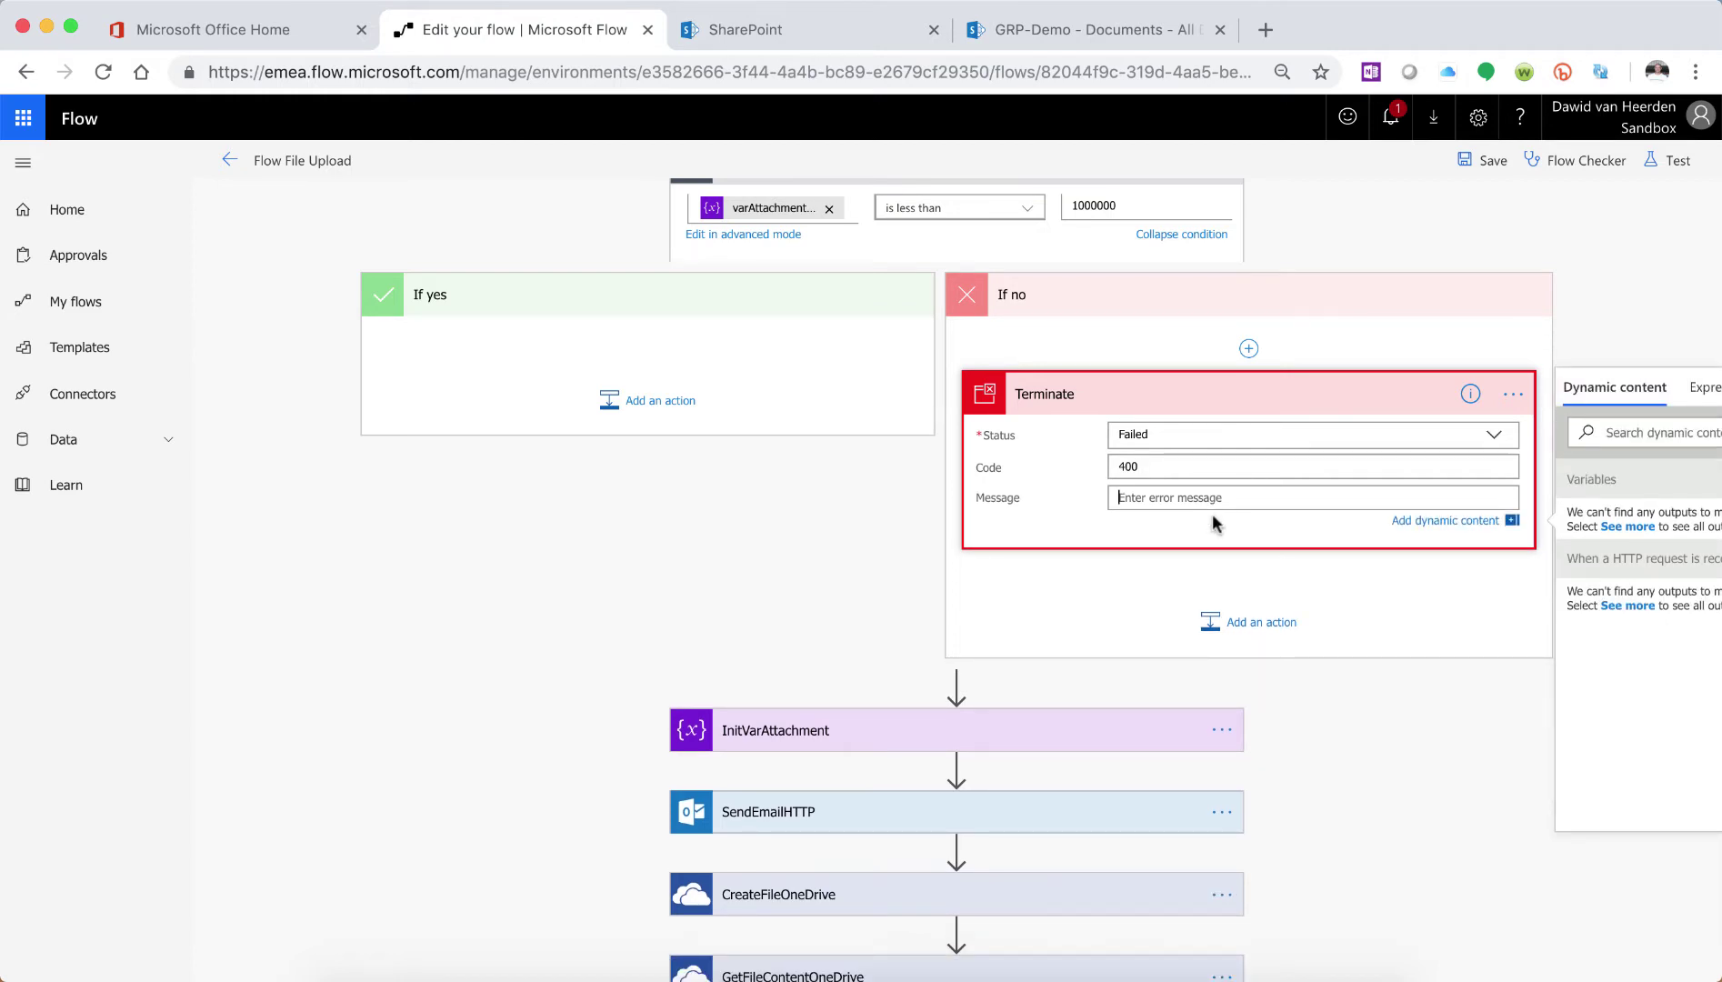
type("Attachment Size can not exceed 1MB")
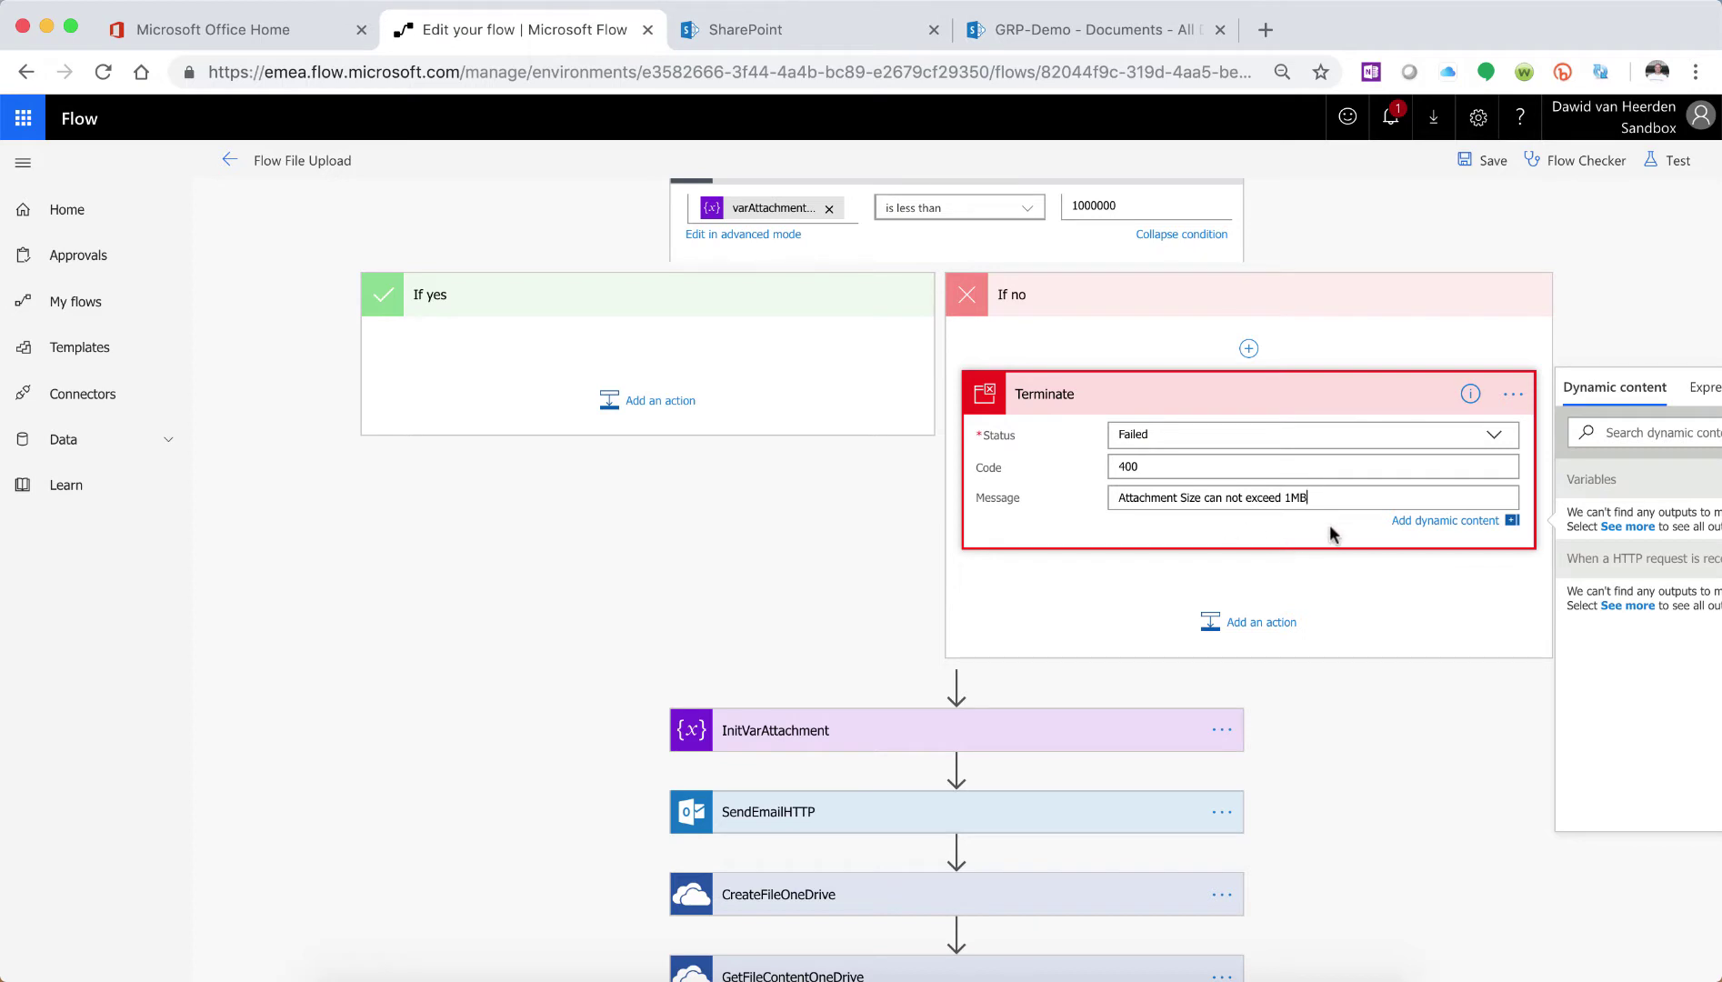
key("super+a")
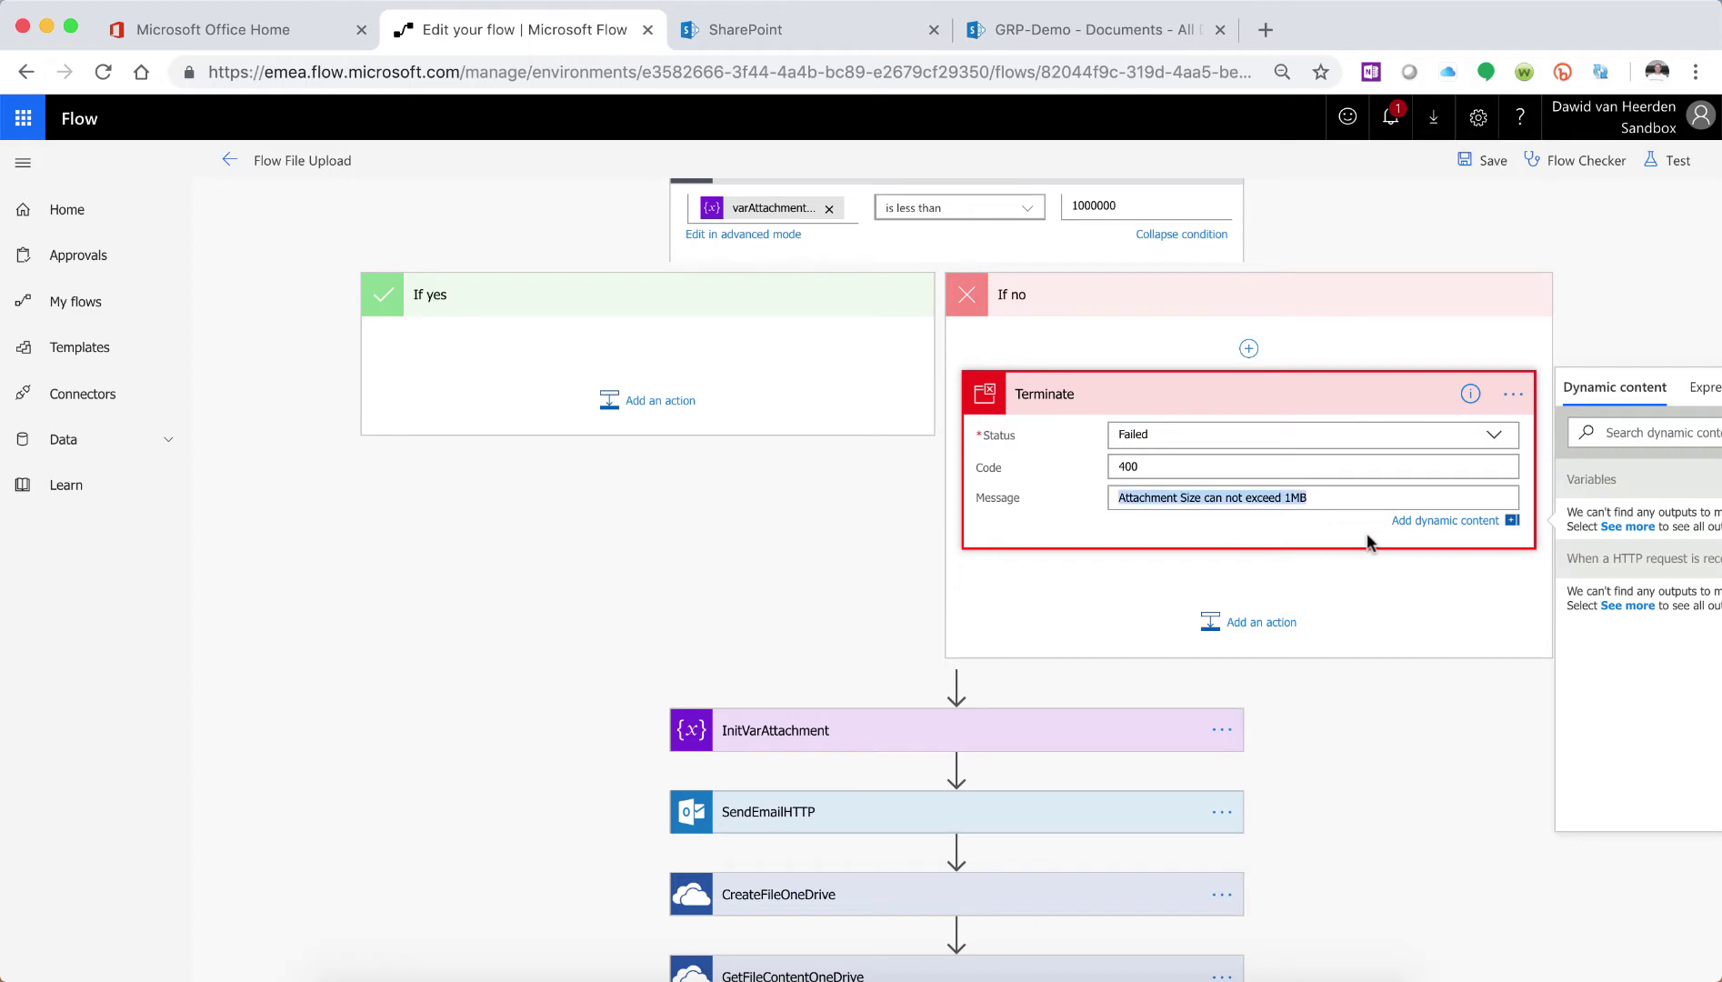
left_click(1260, 397)
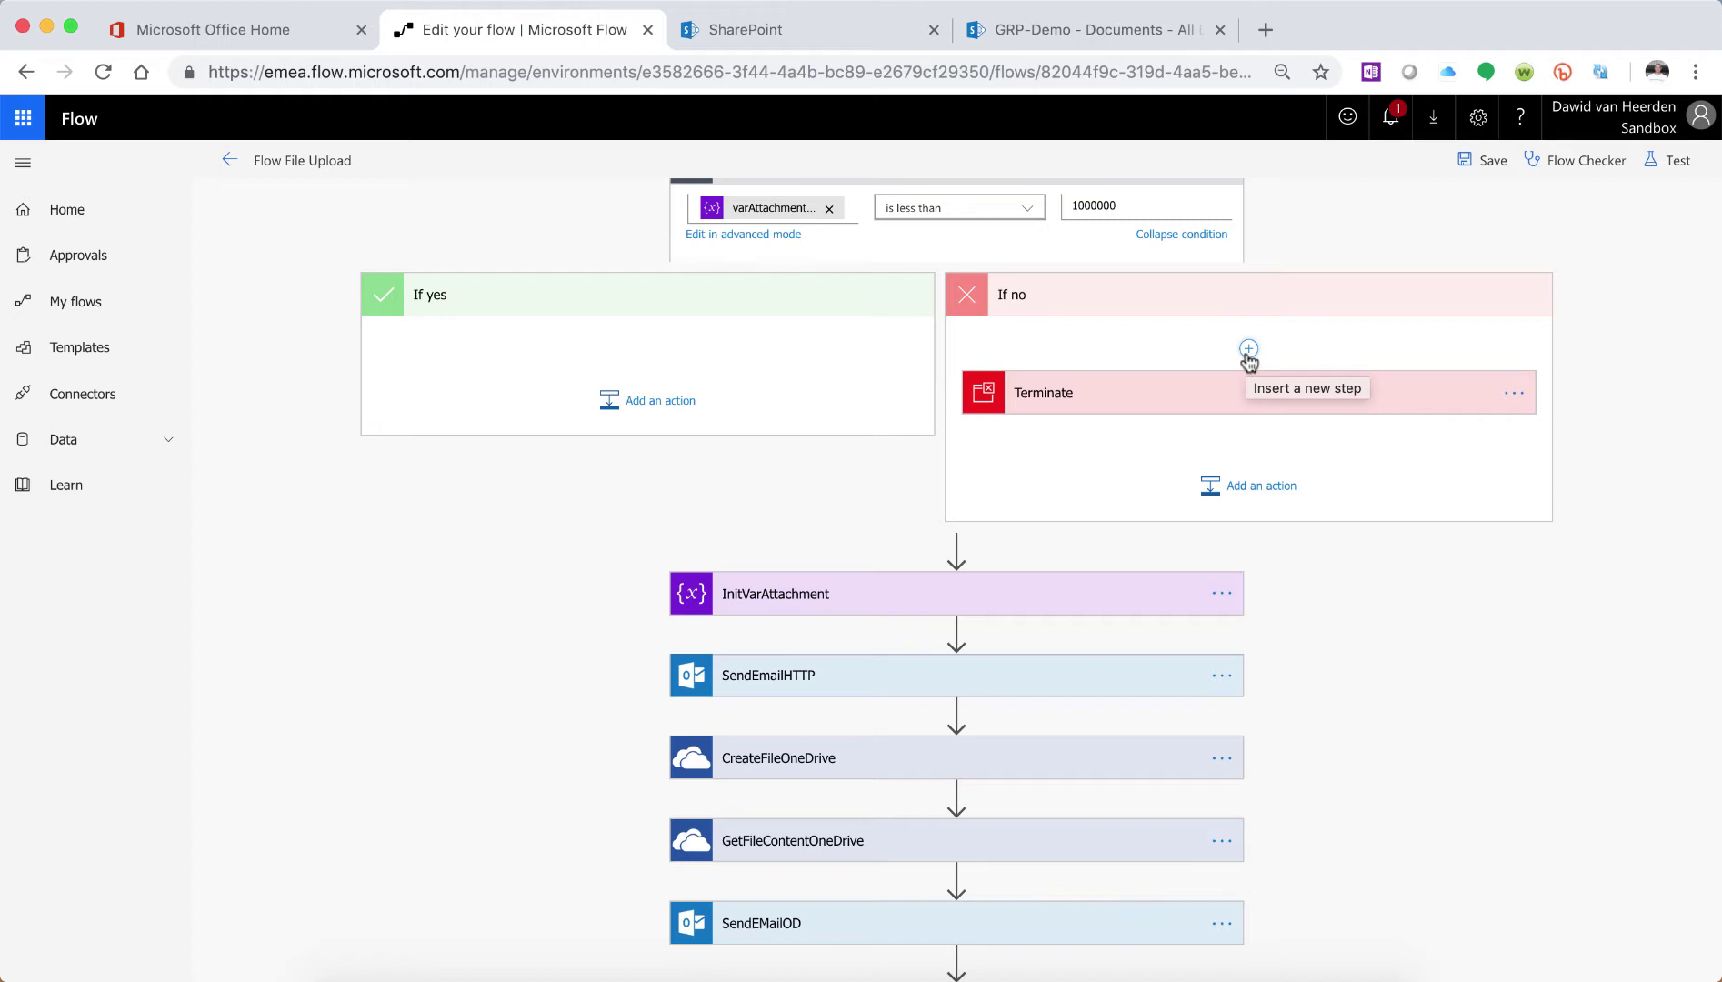
left_click(1077, 403)
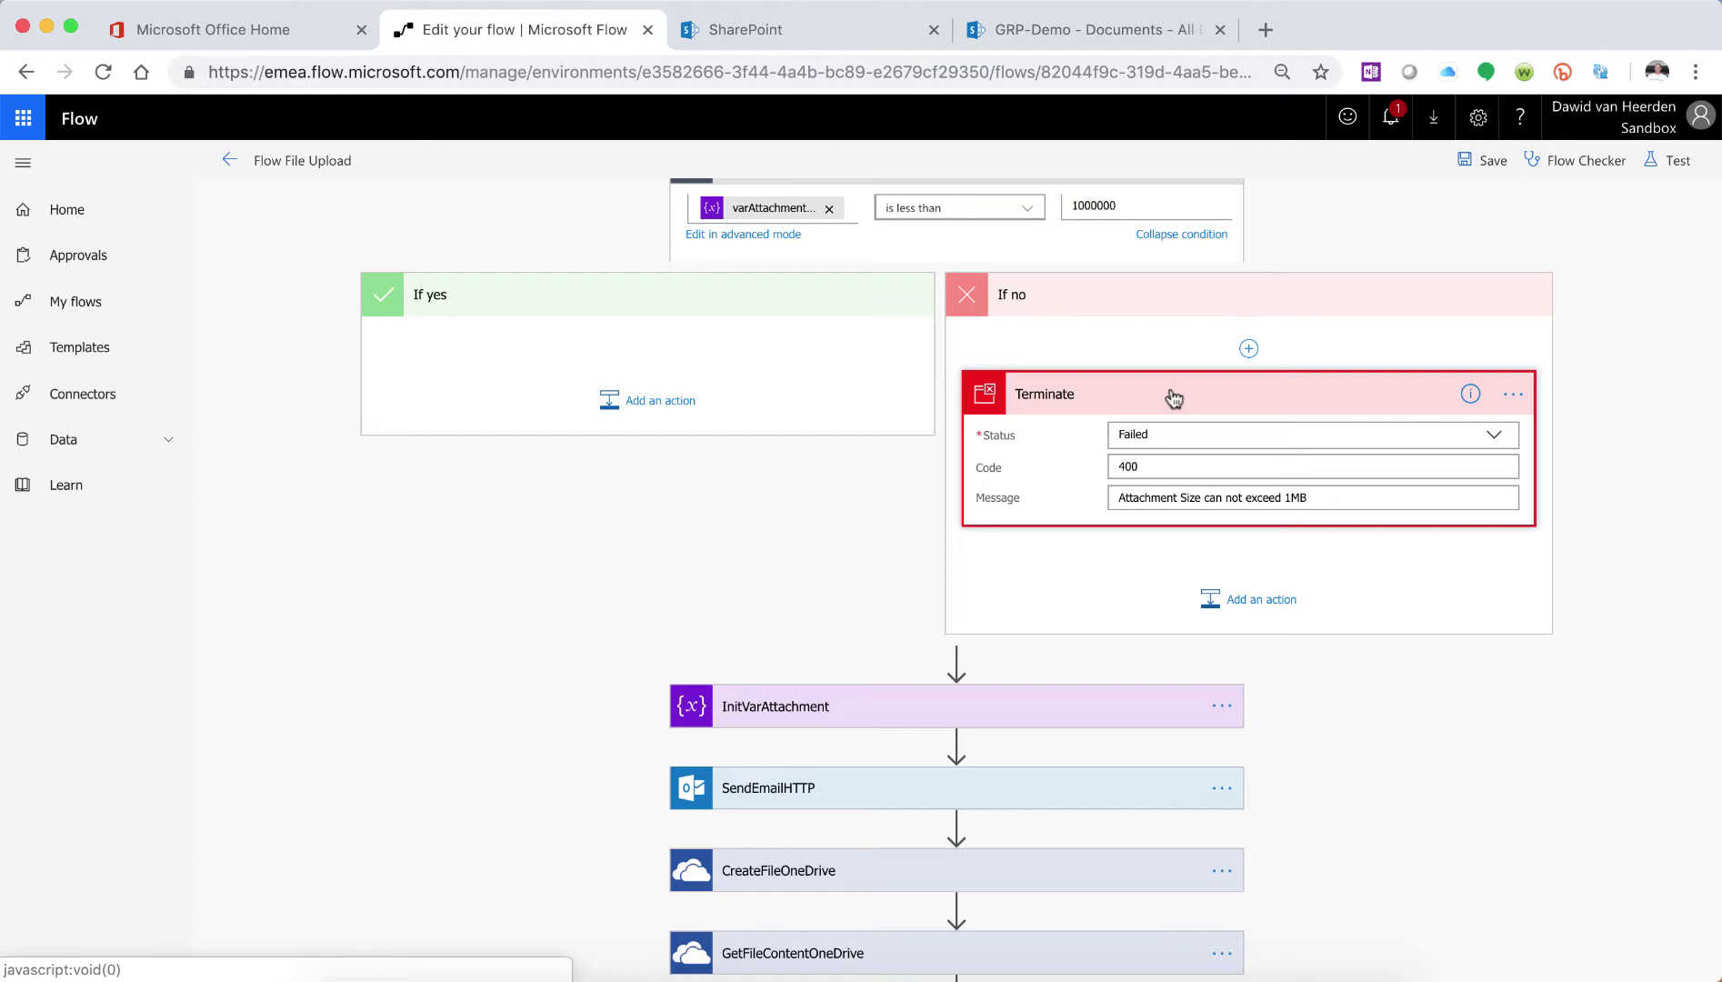
Add a Response action to the If no branch before Terminate.
left_click(1173, 396)
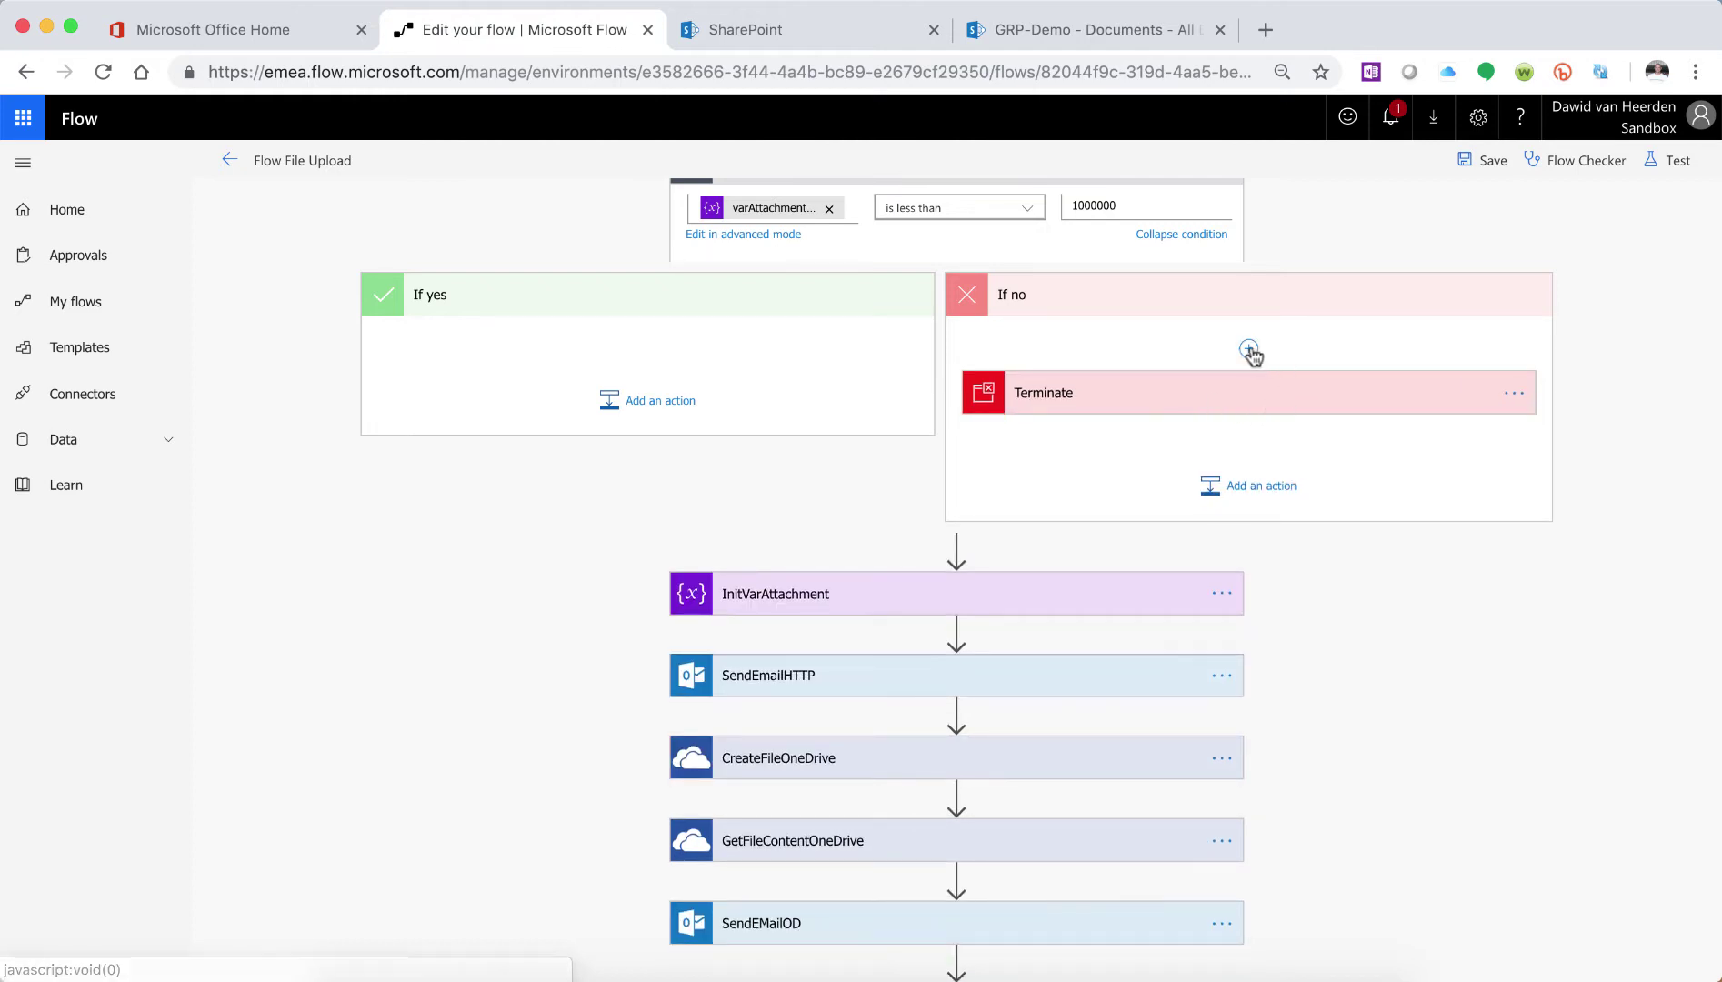
mouse_move(1251, 351)
left_click(1250, 376)
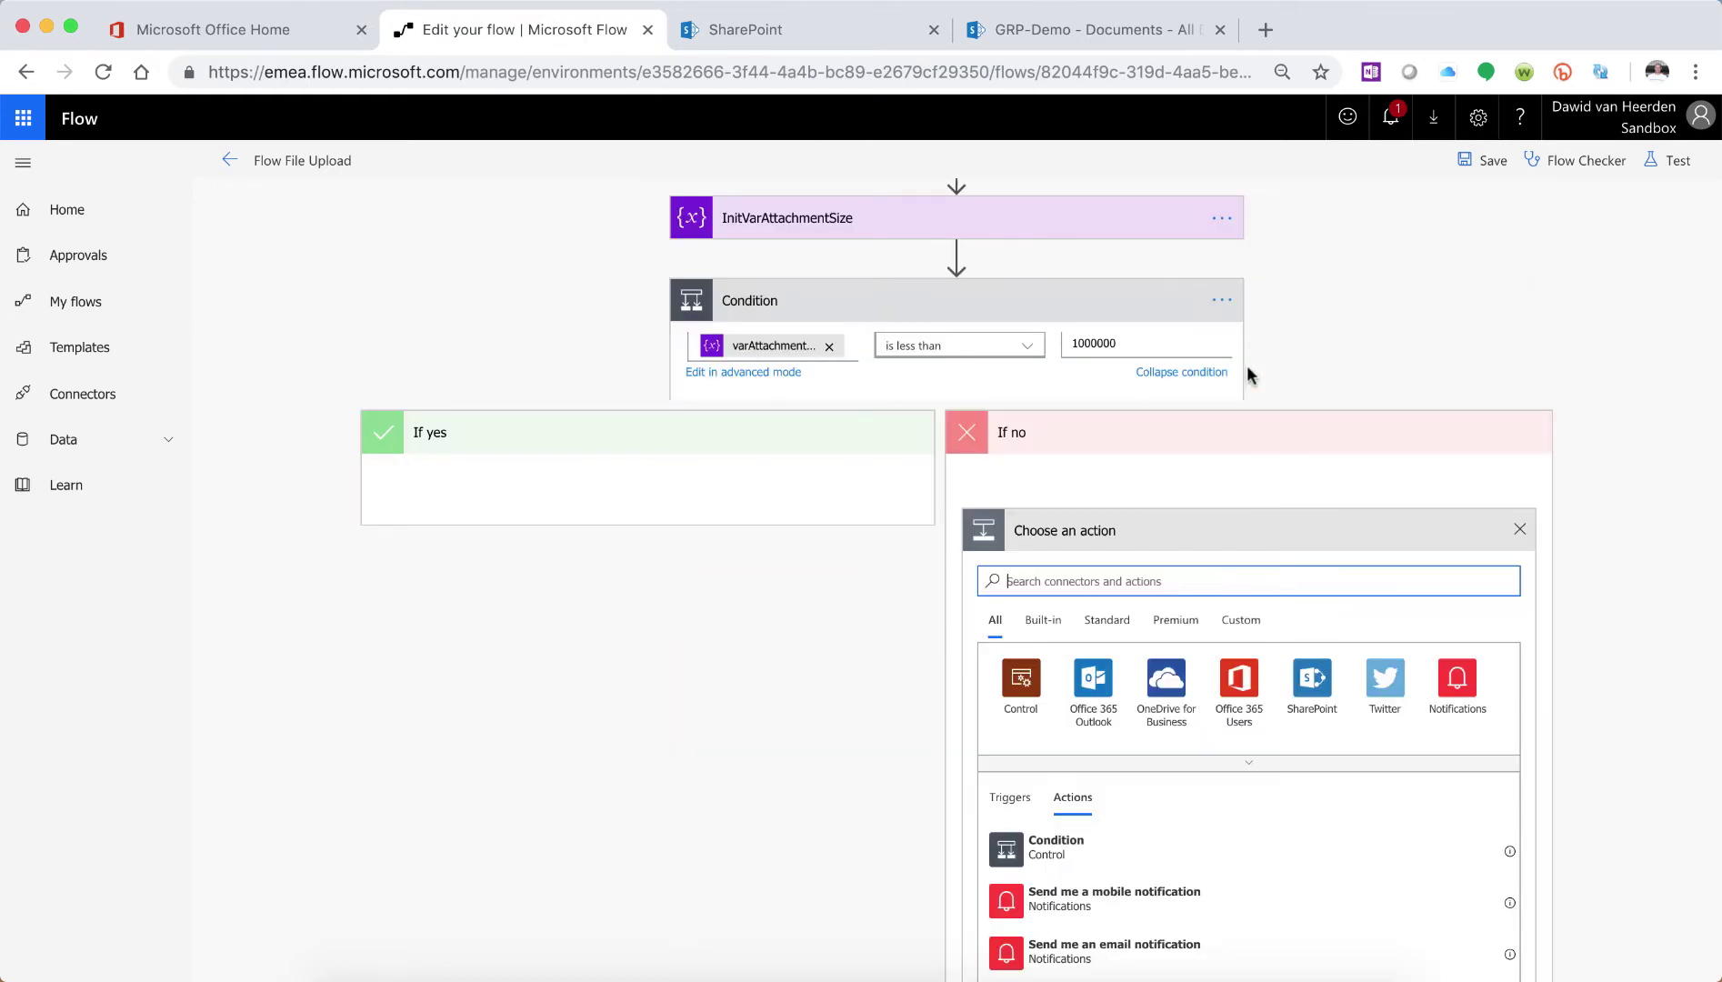
type("response")
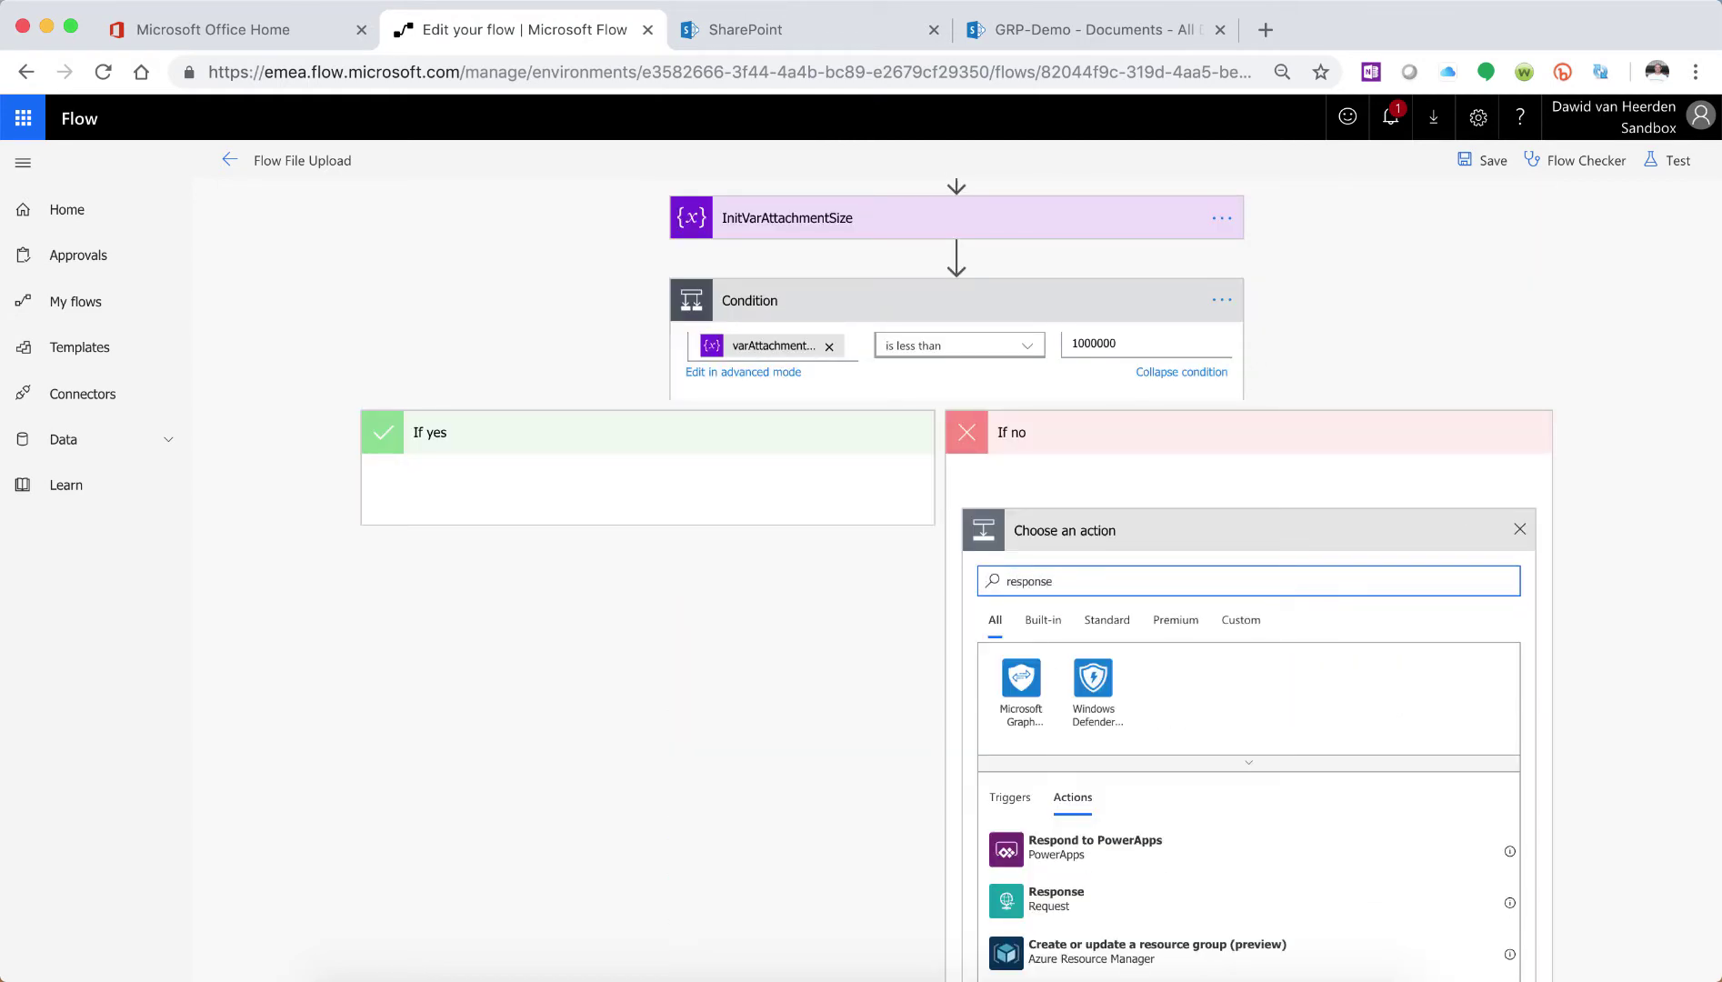
left_click(1059, 900)
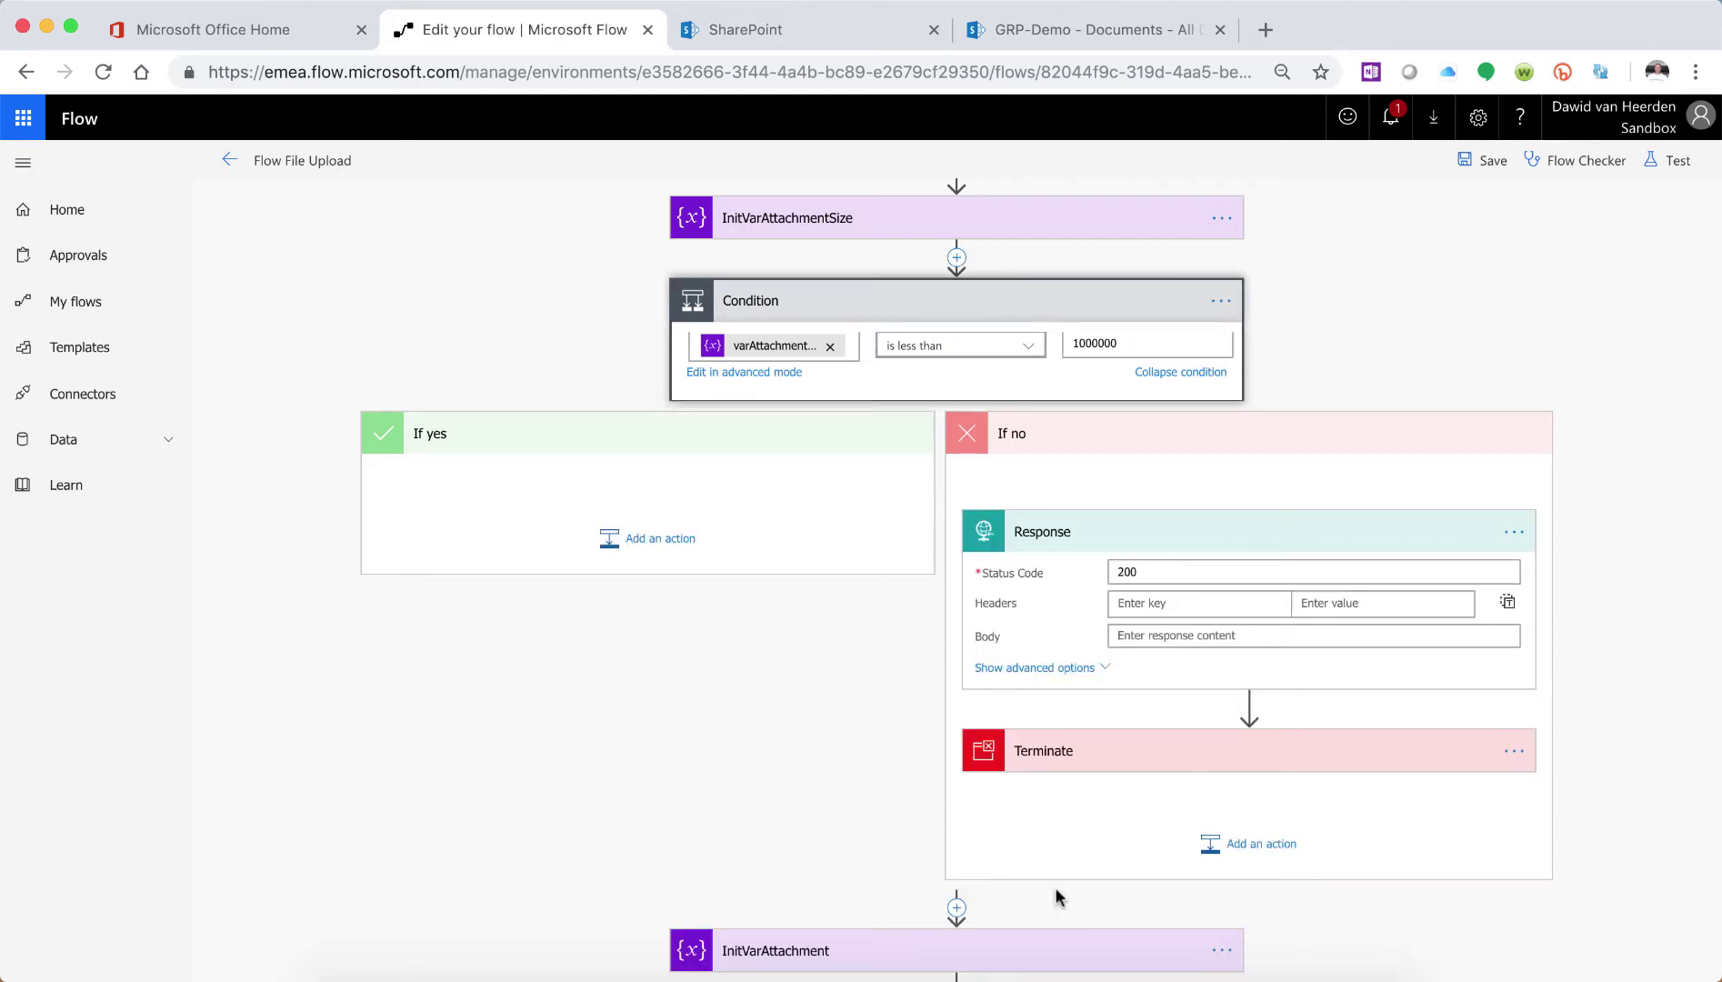
Set the Response to status 400 with body 'Attachment Size can not exceed 1MB', then save.
left_click(1163, 571)
key("BackSpace")
key("BackSpace")
key("BackSpace")
type("400")
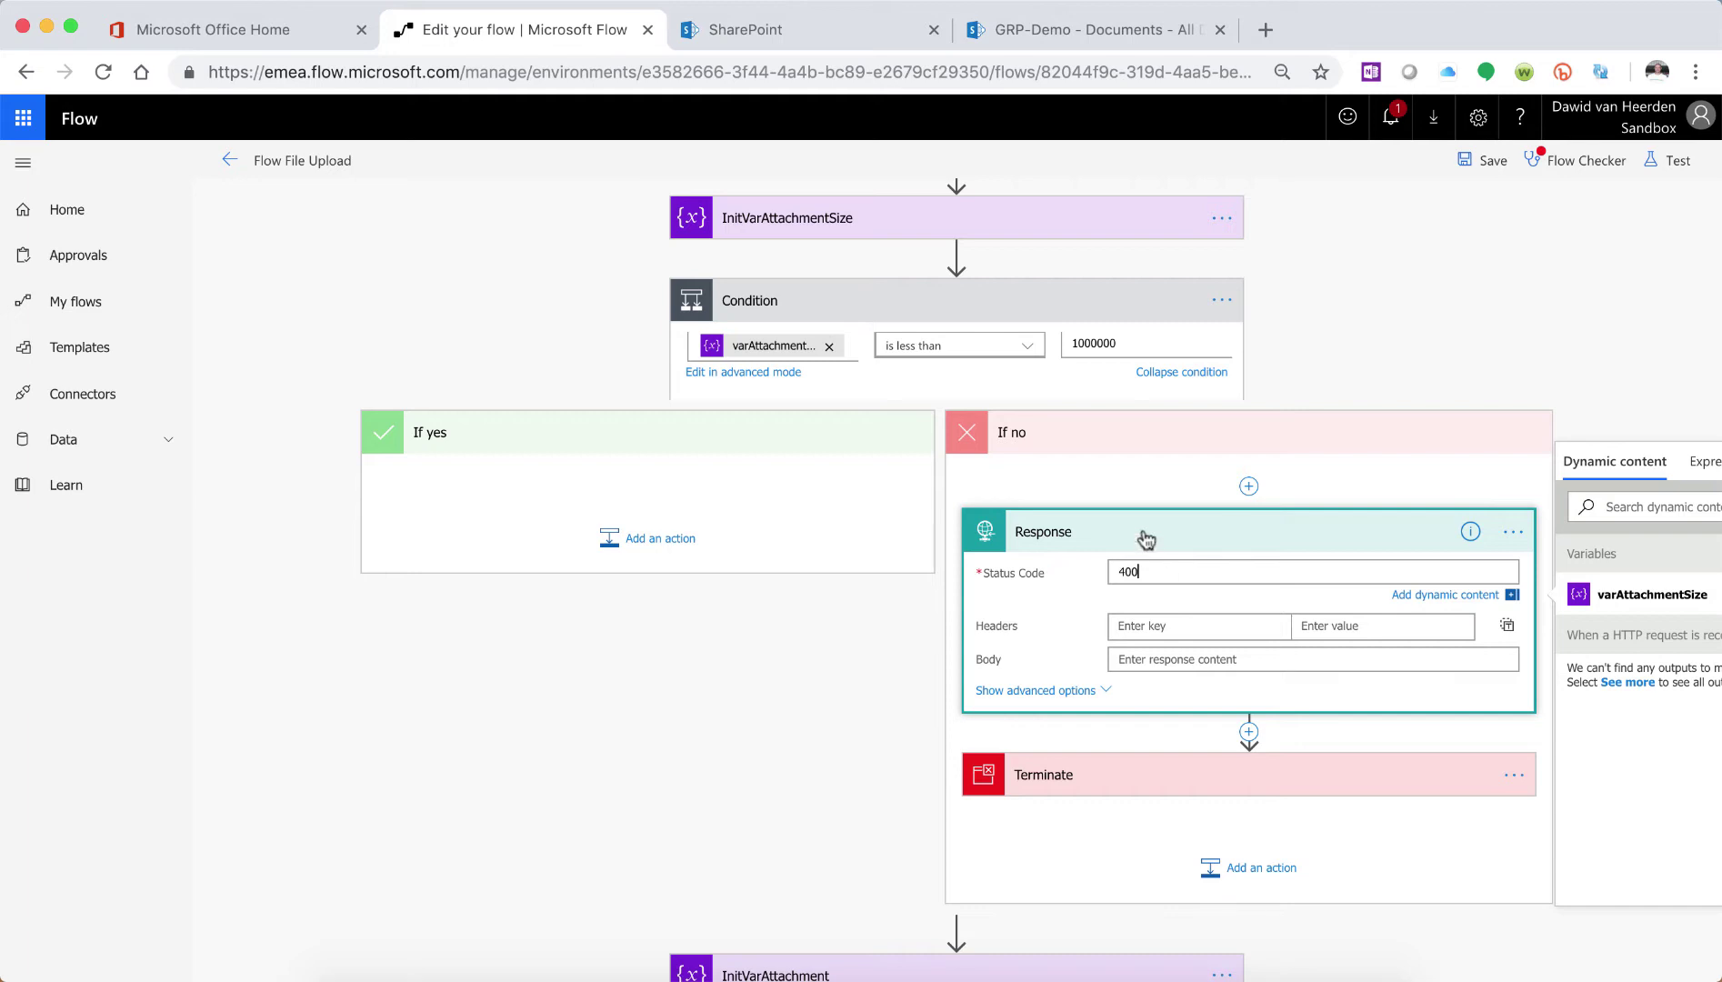
left_click(1186, 655)
type("Attachment Size can not exceed 1MB")
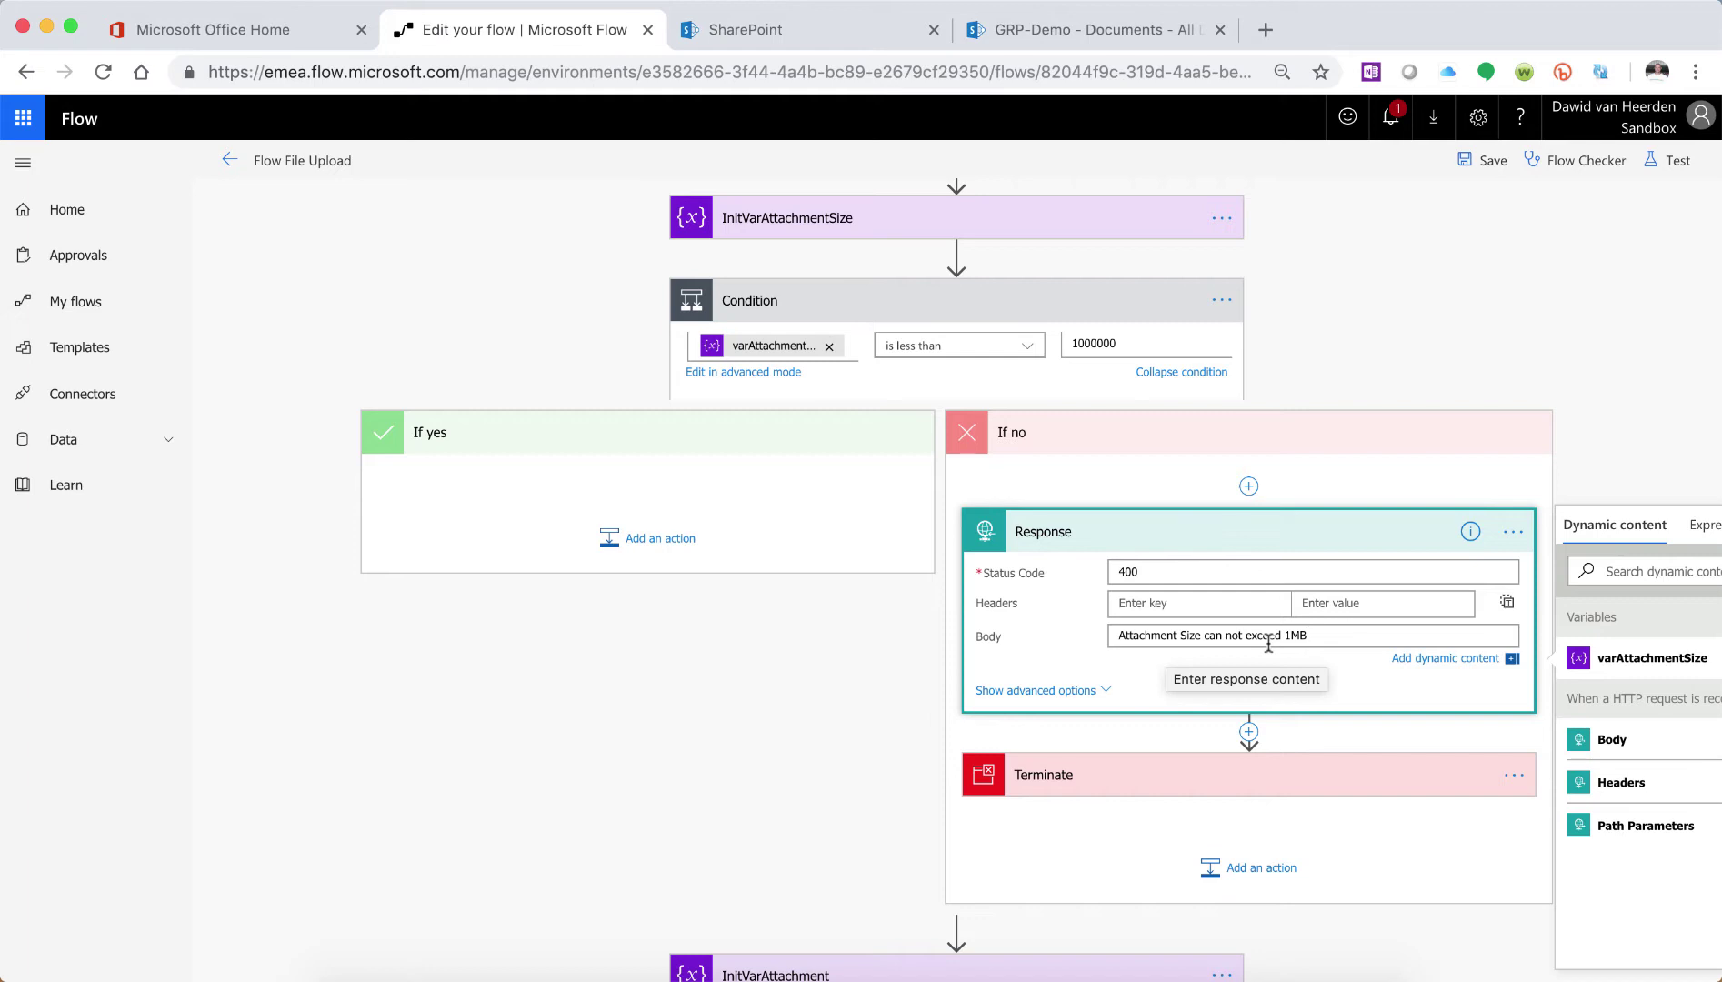
left_click(1475, 161)
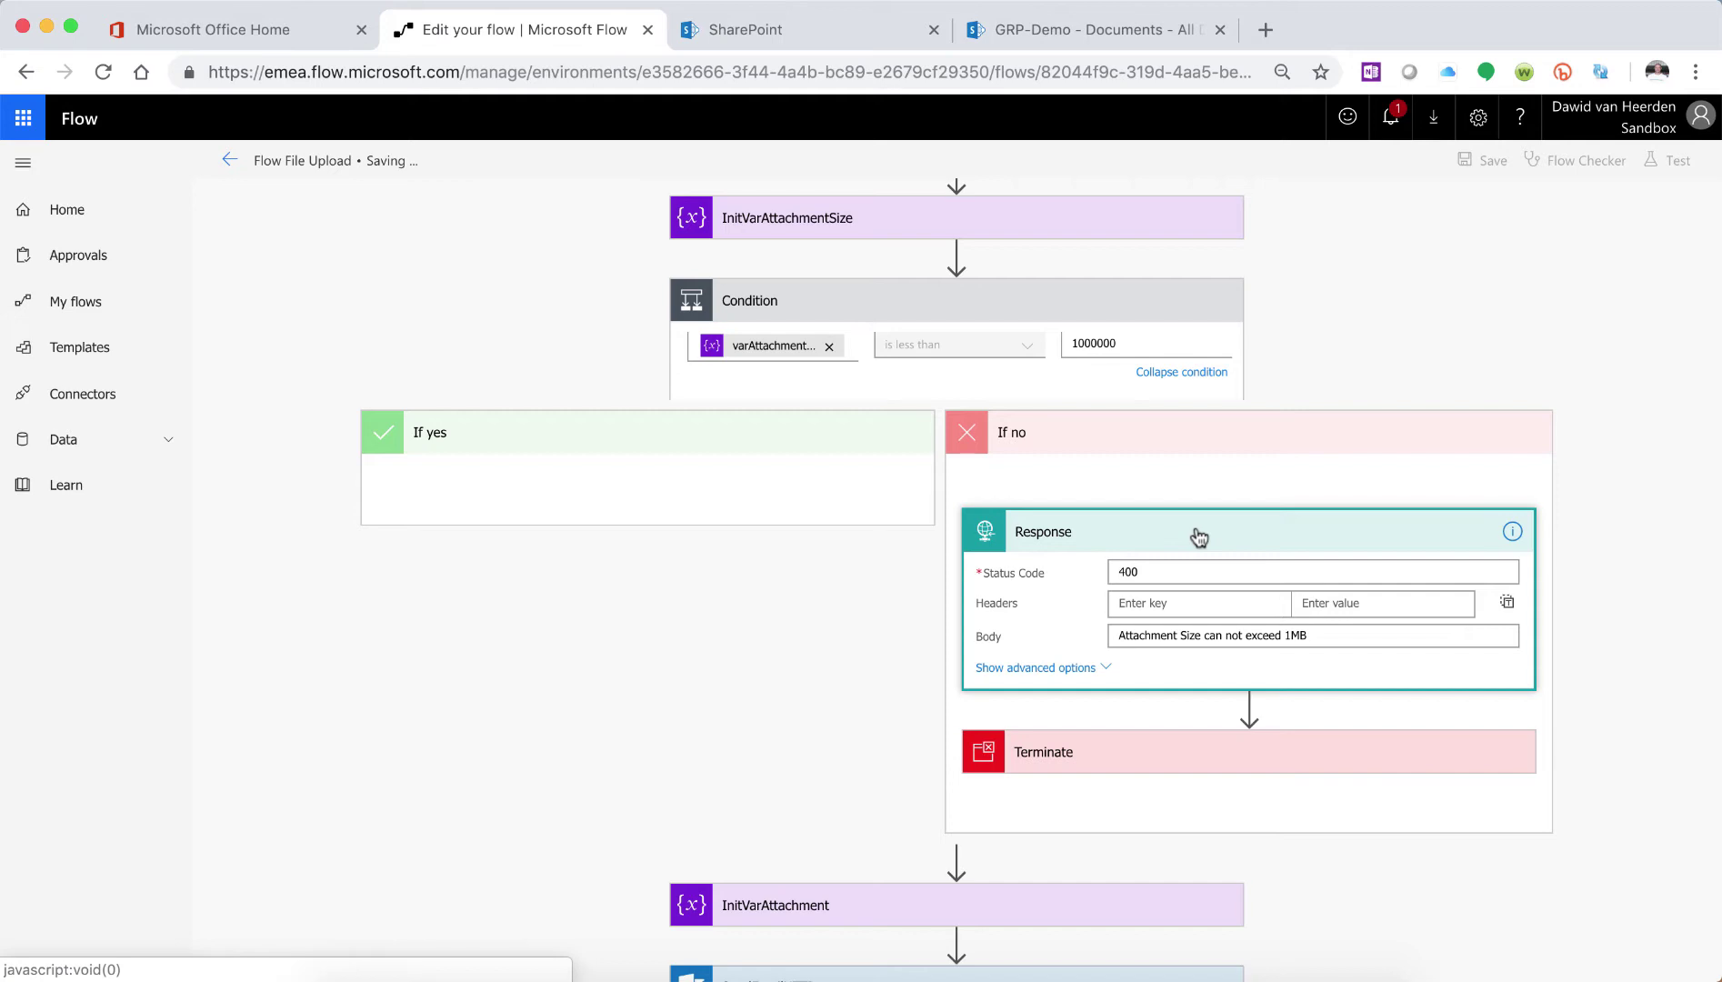
Append a Response 2 step after Send an email with body 'File uploaded' (status 200) and save.
left_click(1086, 545)
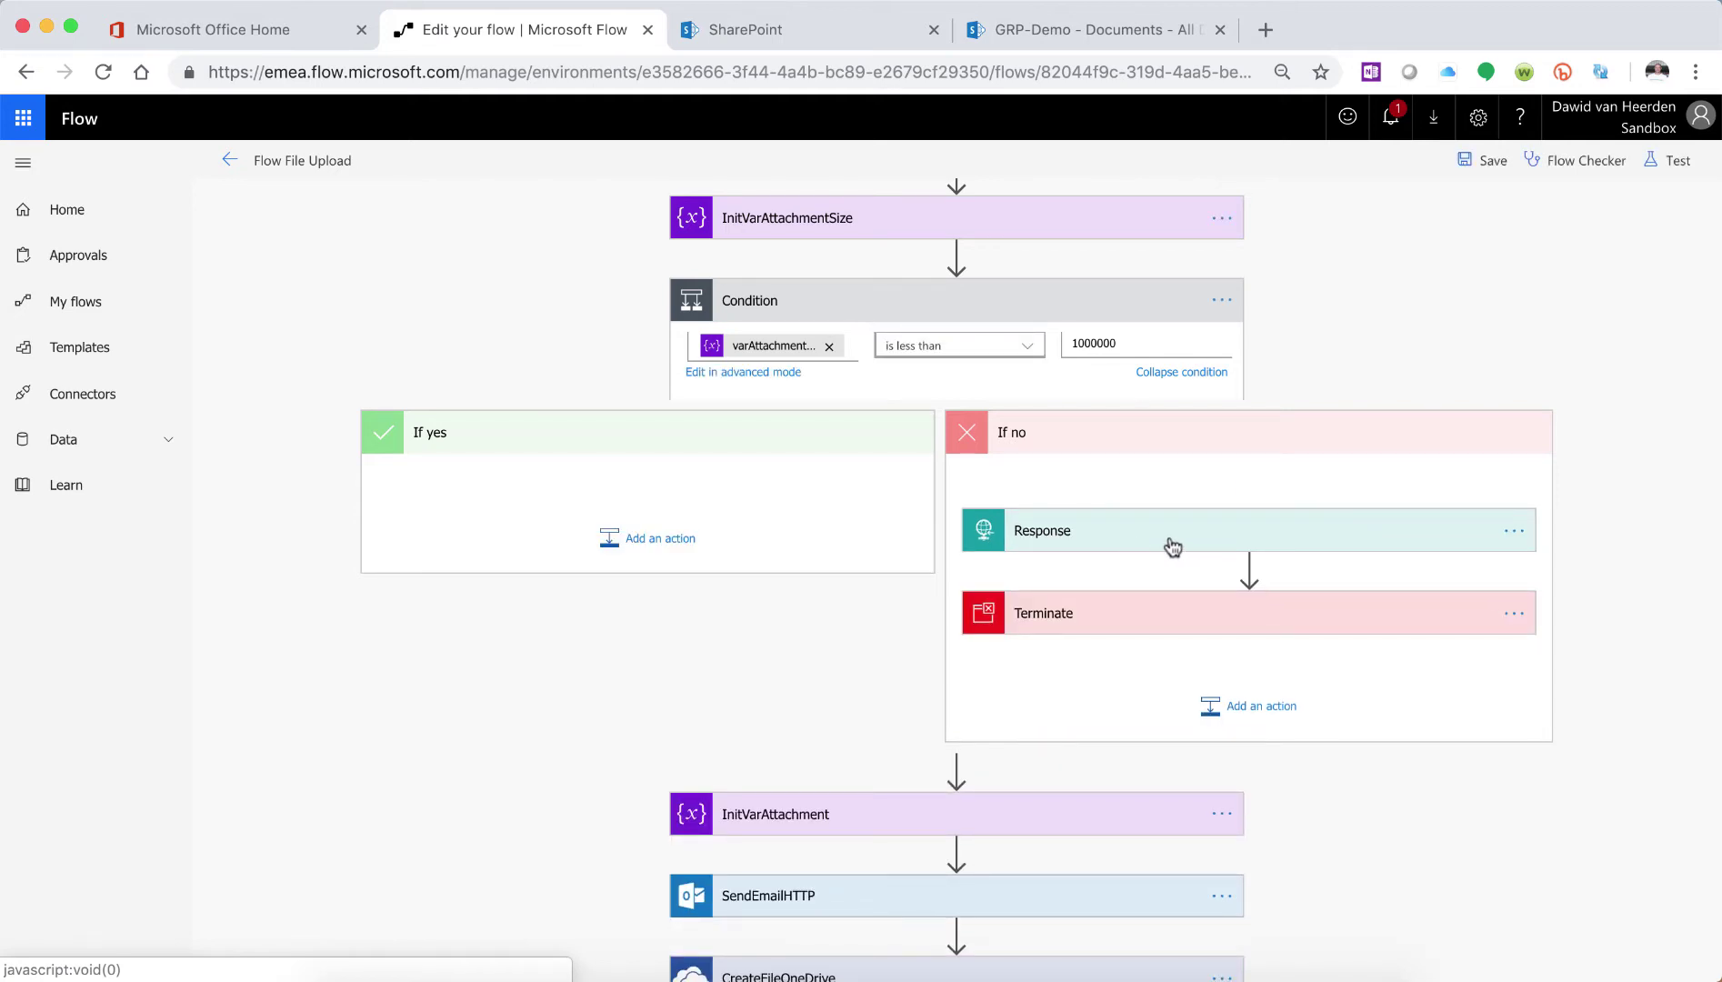
scroll(1173, 545, "down", 10)
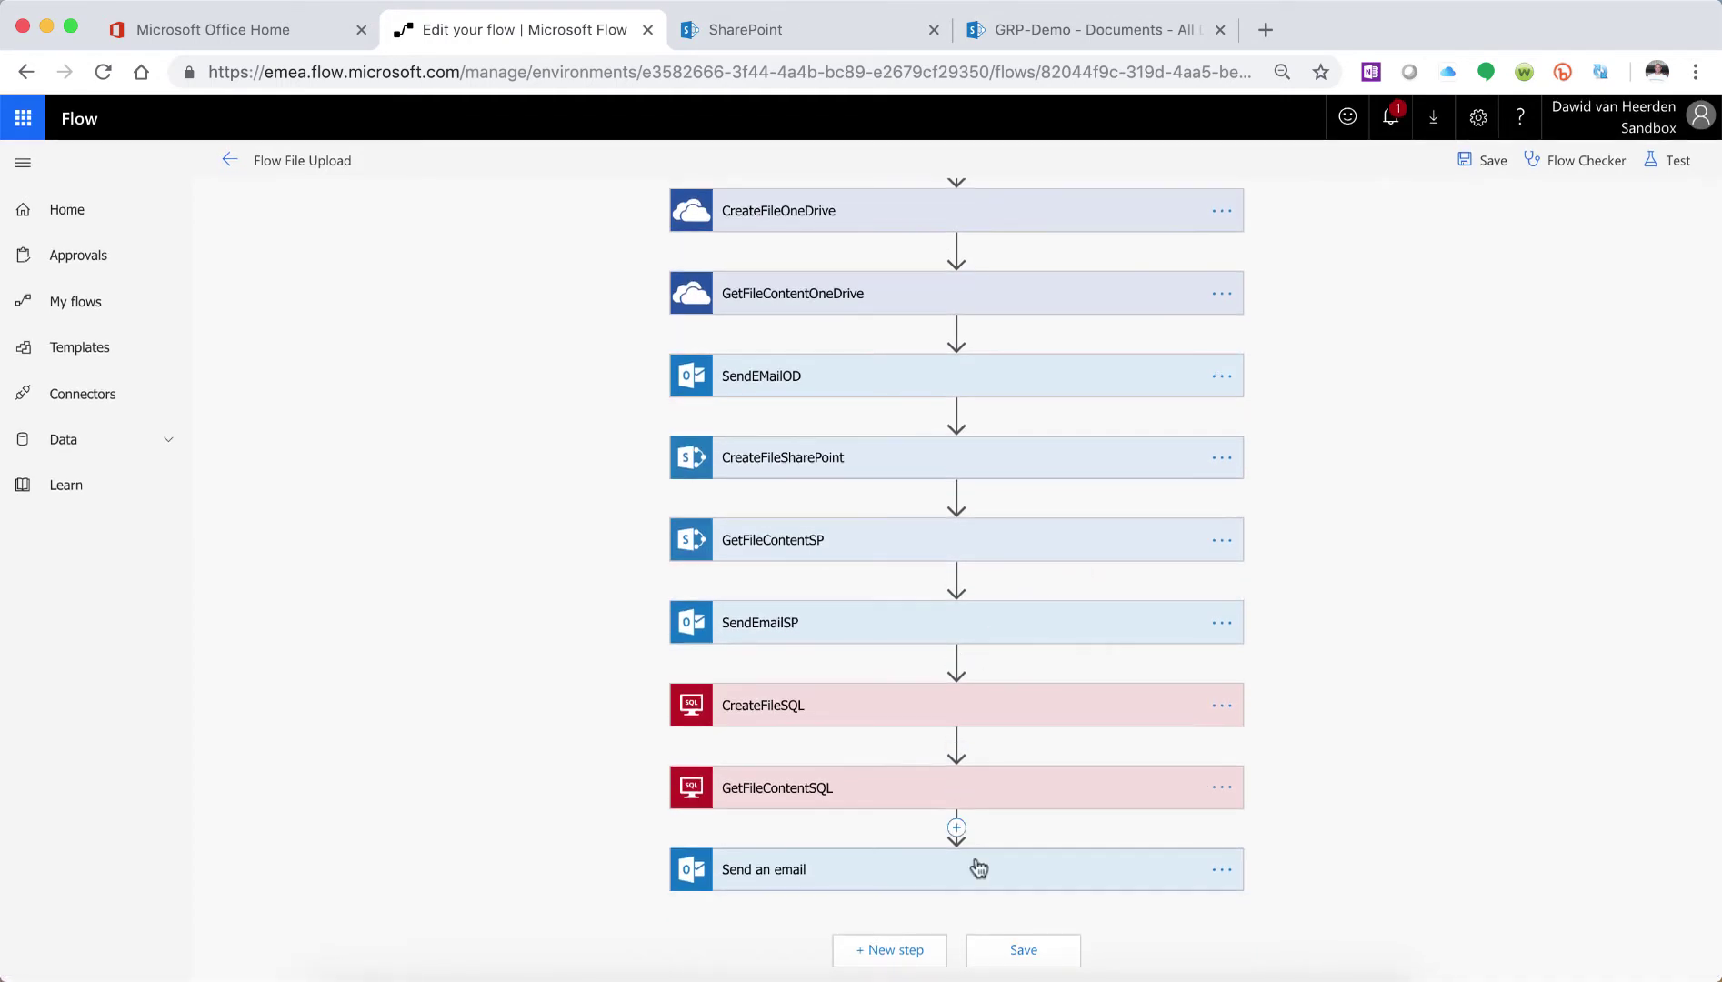
left_click(915, 949)
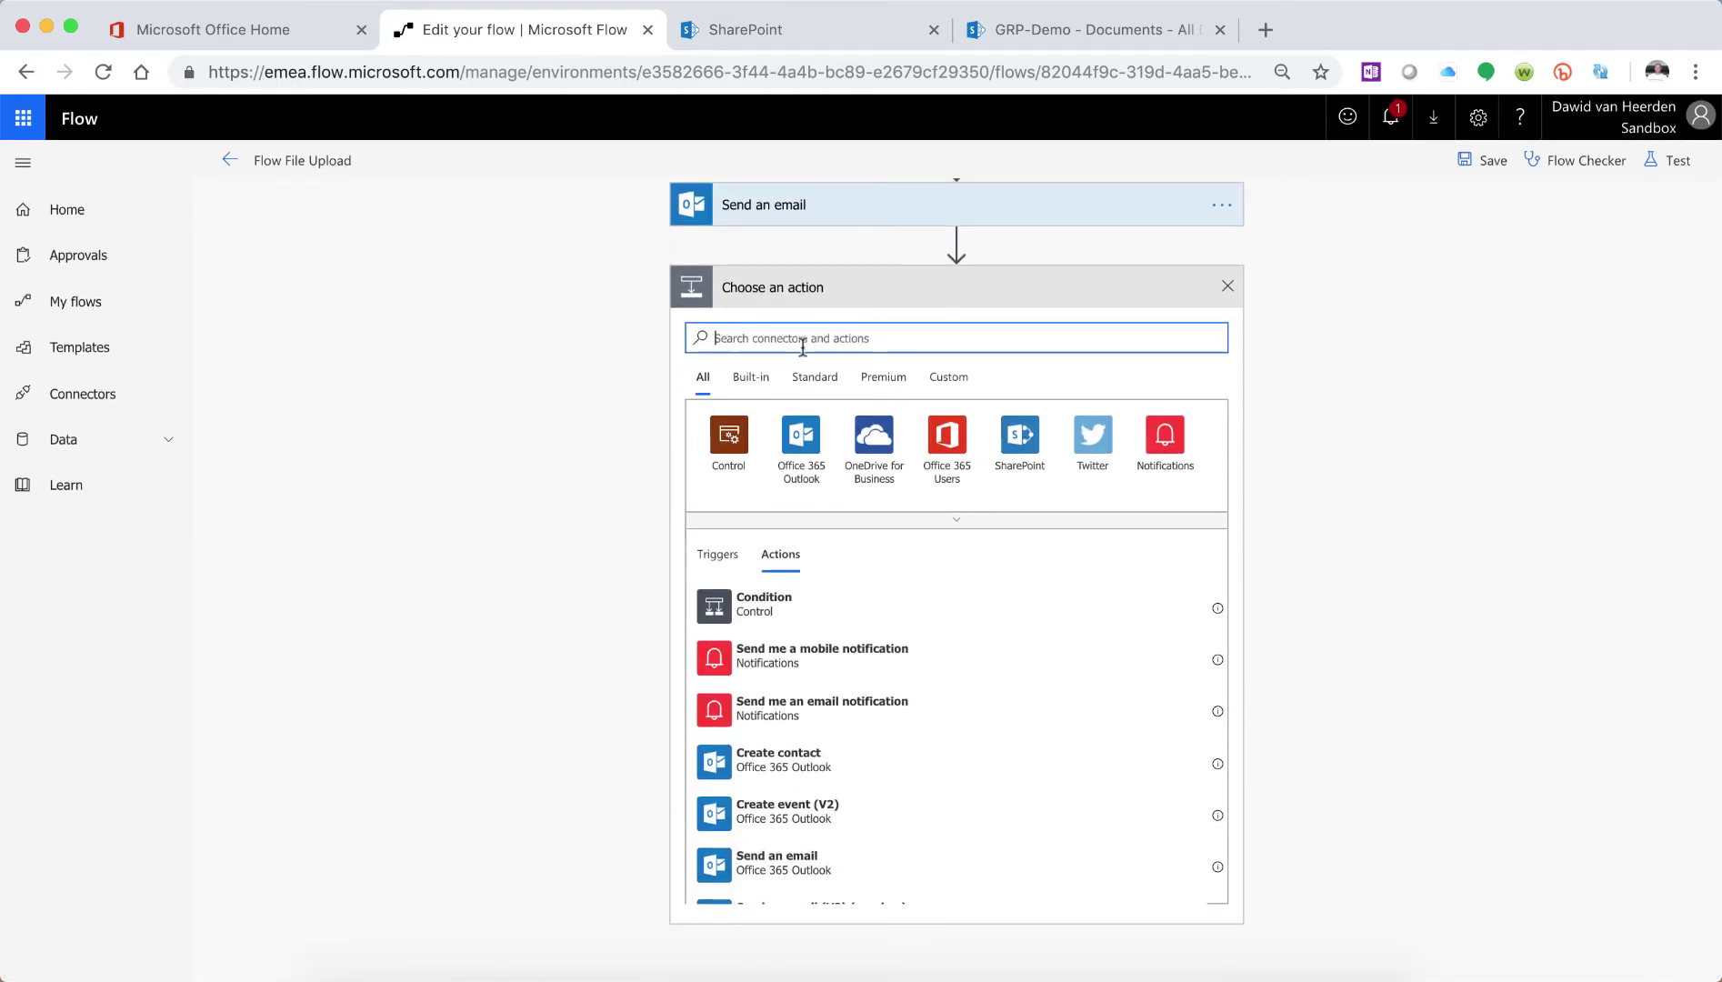
type("response")
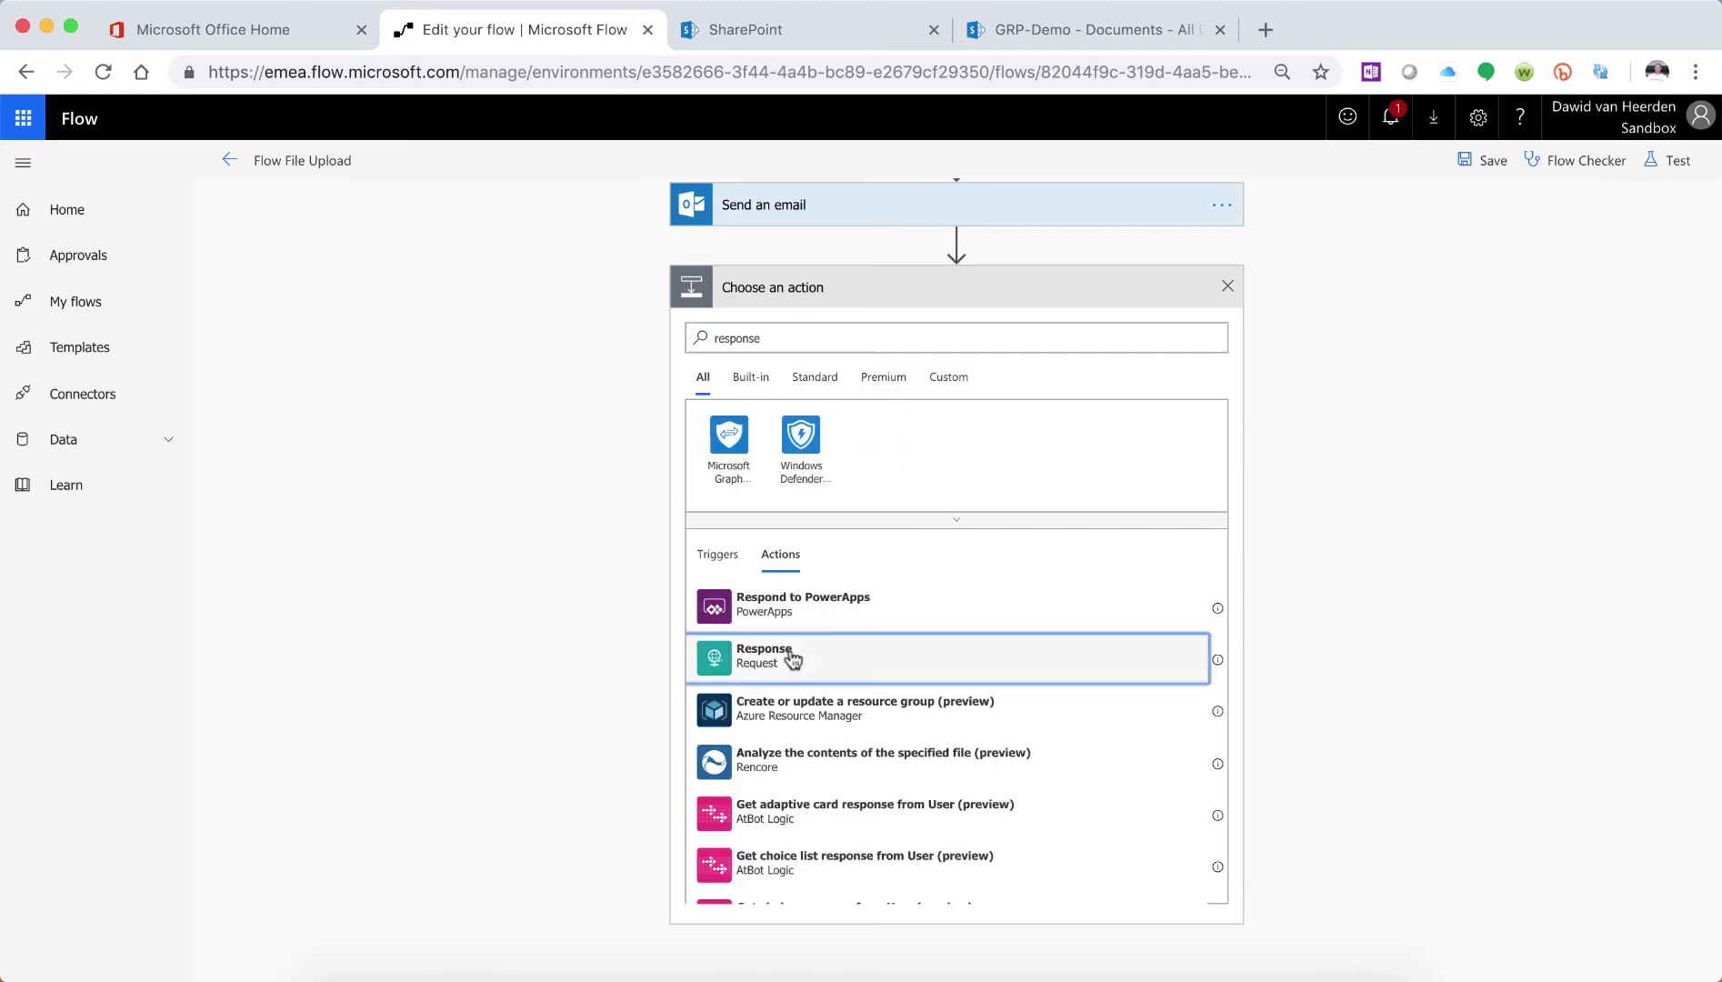
left_click(788, 656)
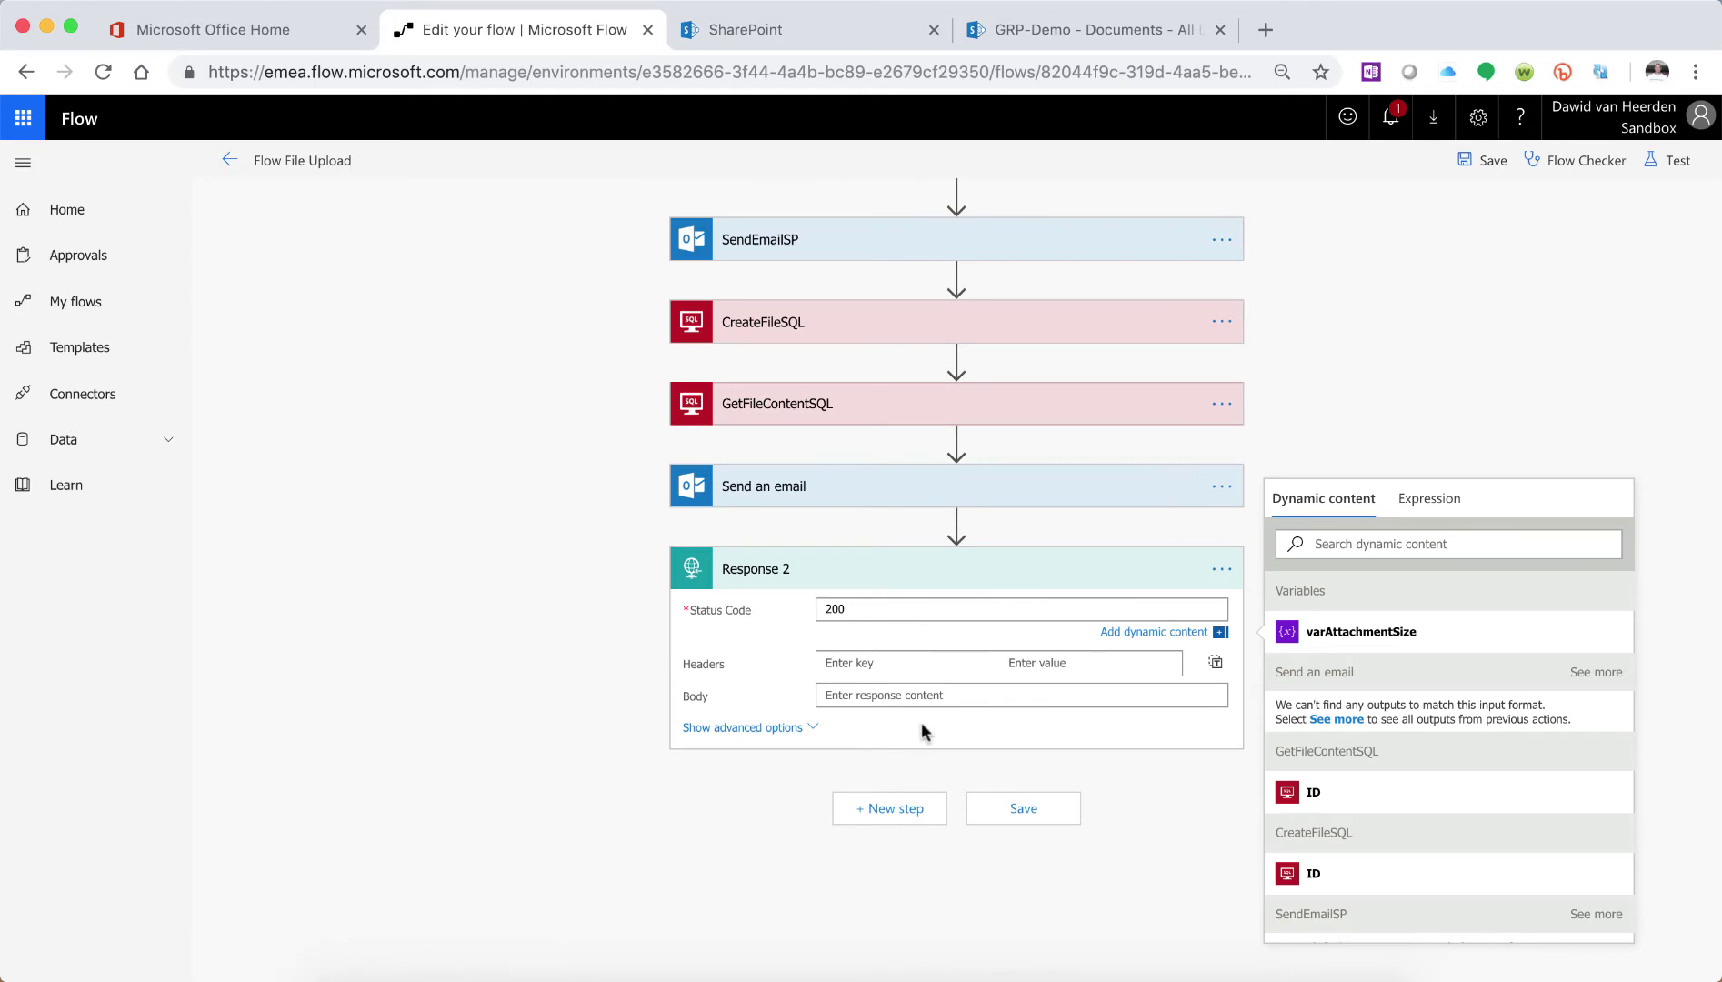
left_click(896, 696)
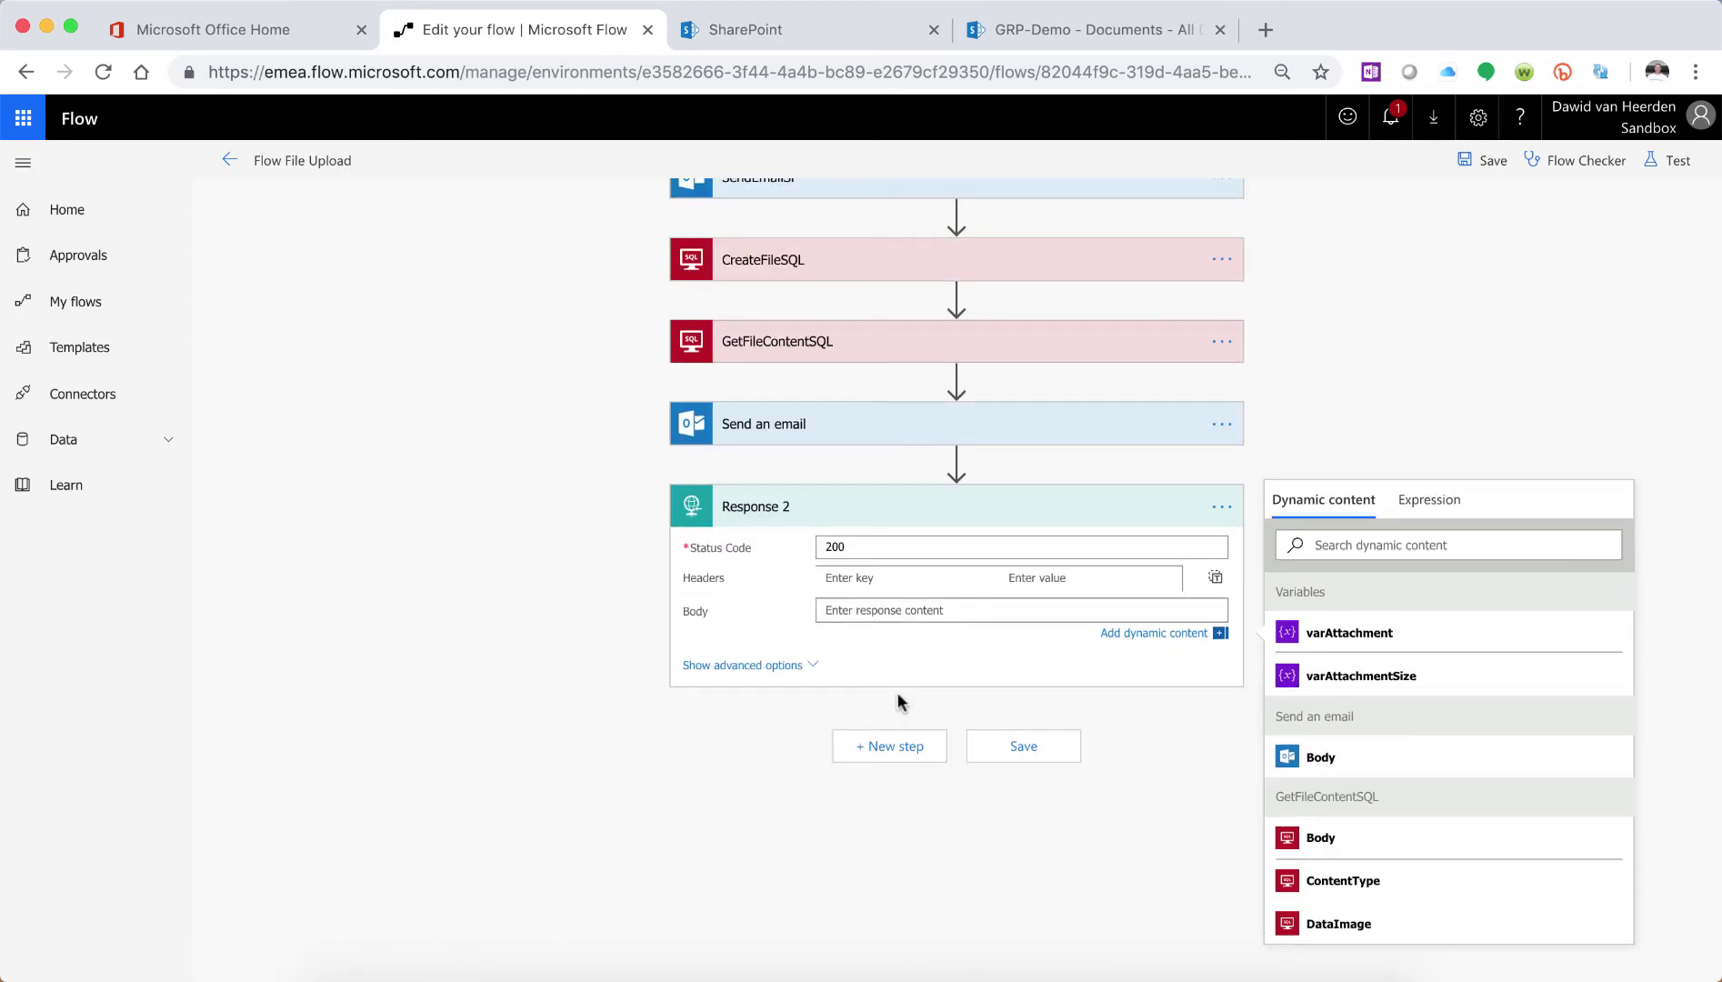
type("File uploaded")
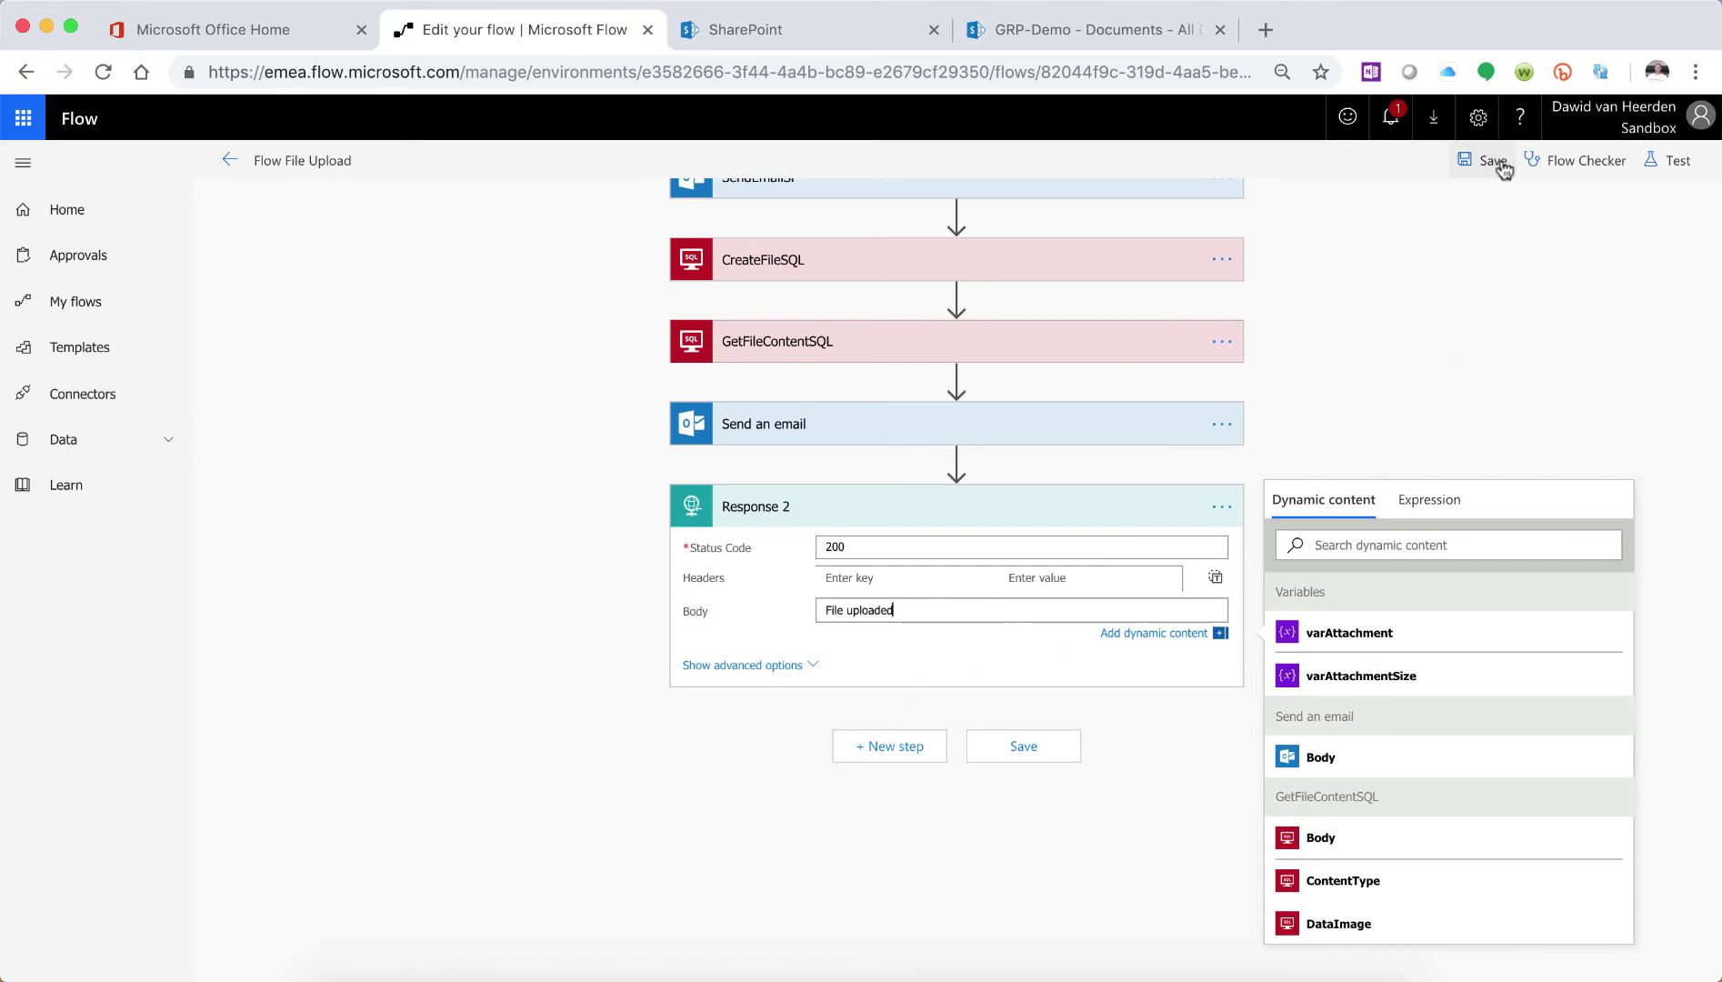
left_click(1501, 164)
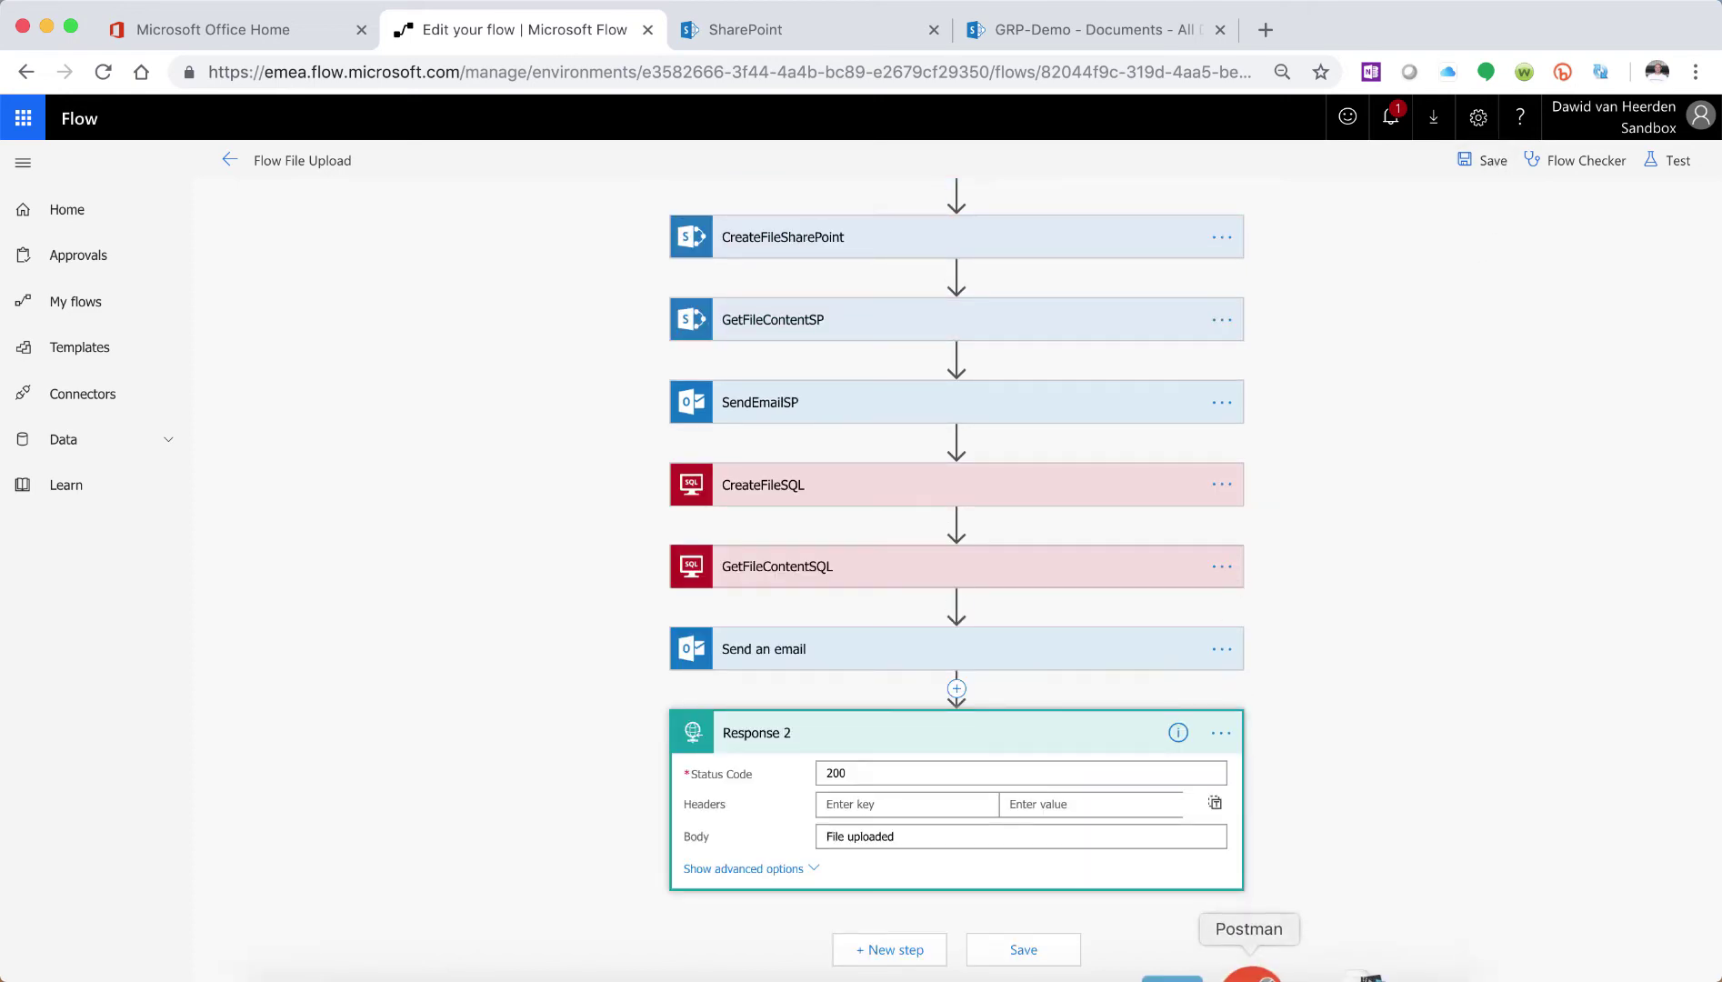
Send the Find_X upload from Postman, then resend with User Manual Rev0.pdf to trigger the 400 error.
left_click(1248, 968)
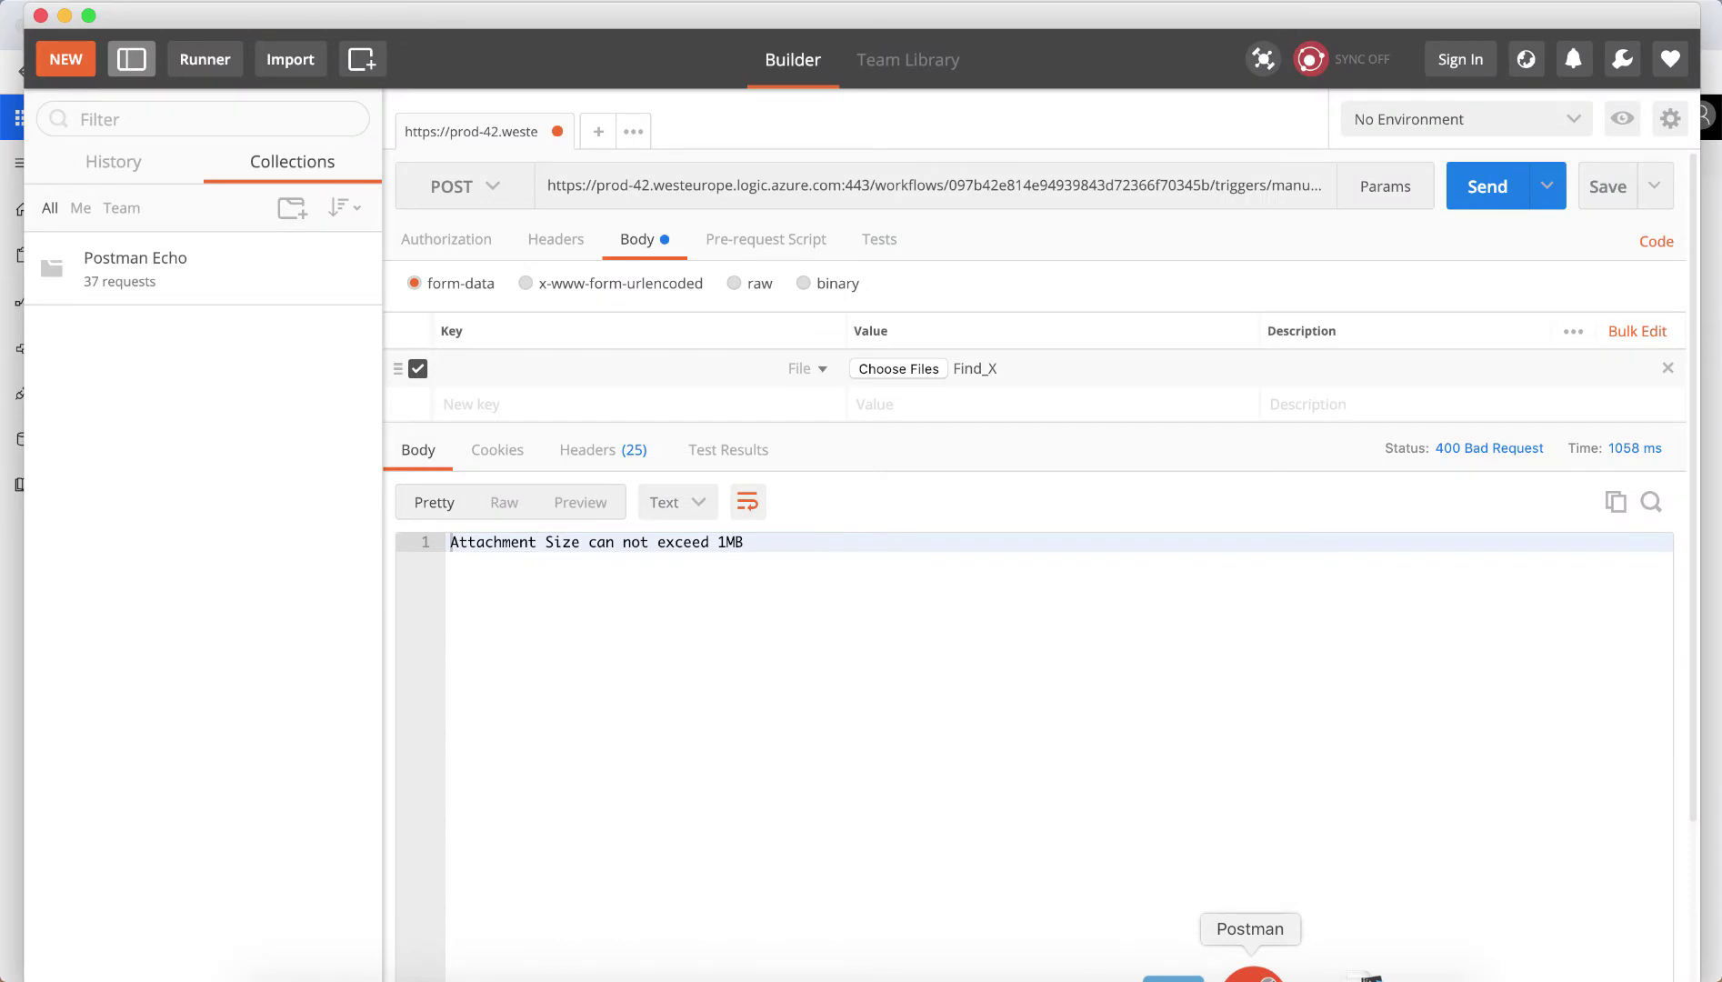
left_click(1478, 203)
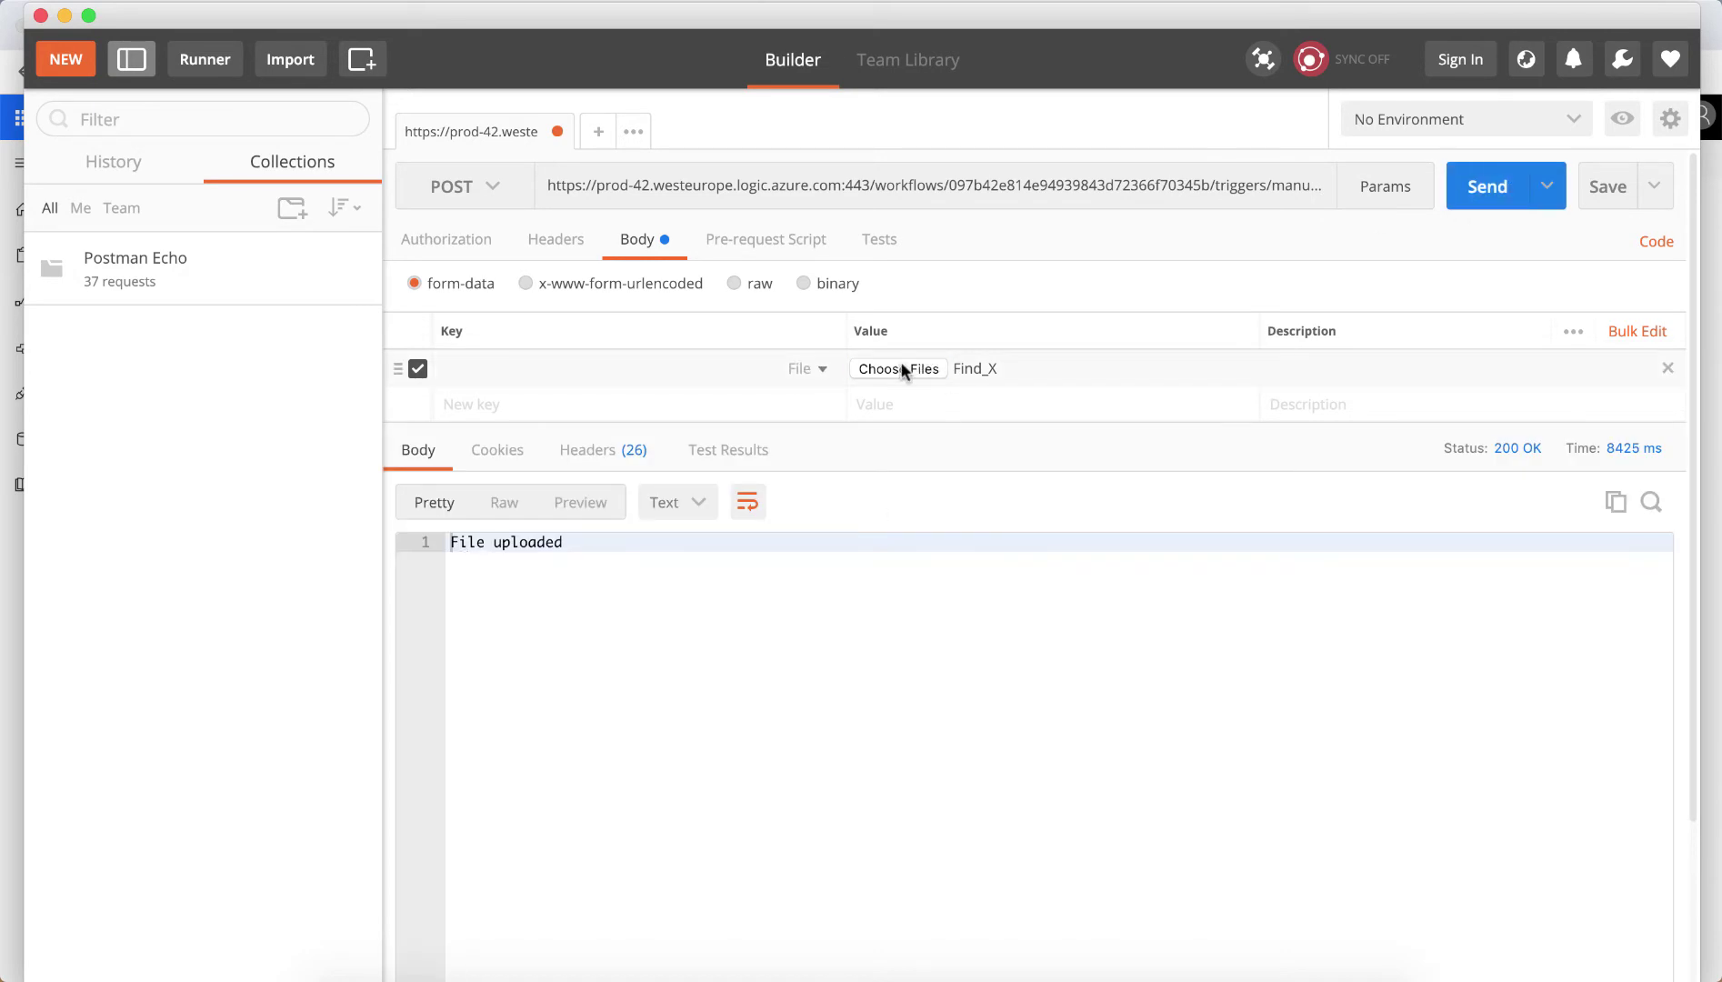
left_click(909, 369)
double_click(700, 166)
left_click(1461, 197)
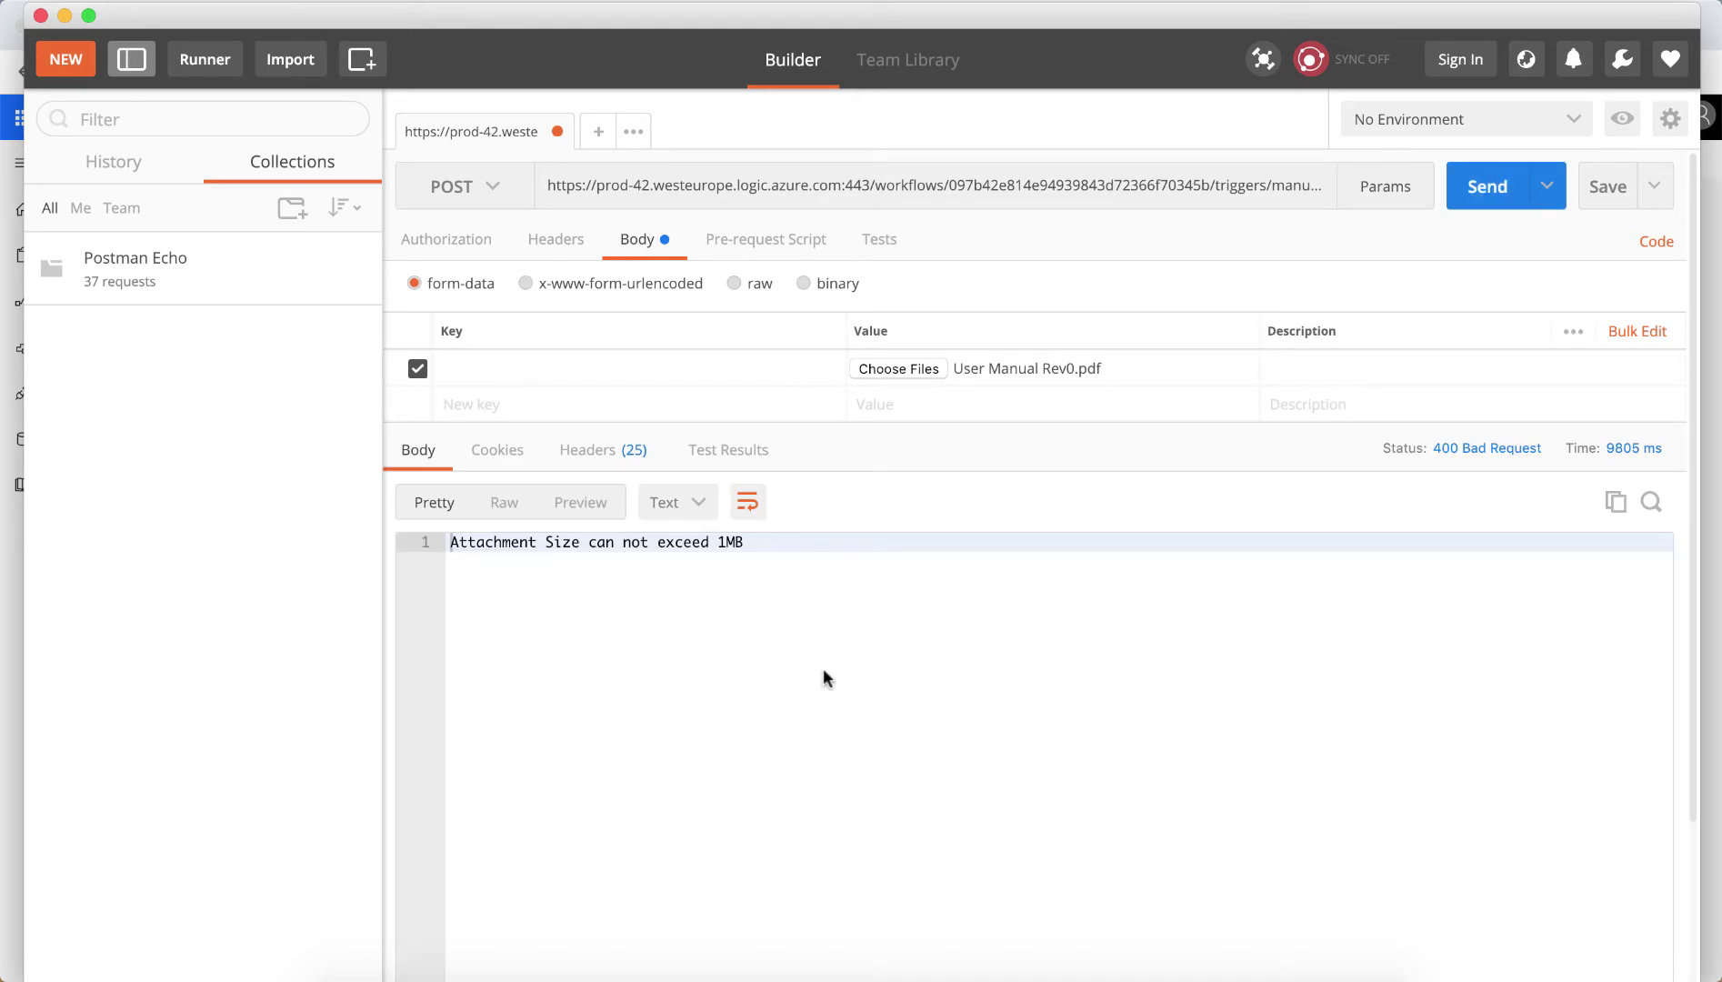
Review the failed 06:39:41 run showing only Response and Terminate ran, then return to editing.
left_click(564, 962)
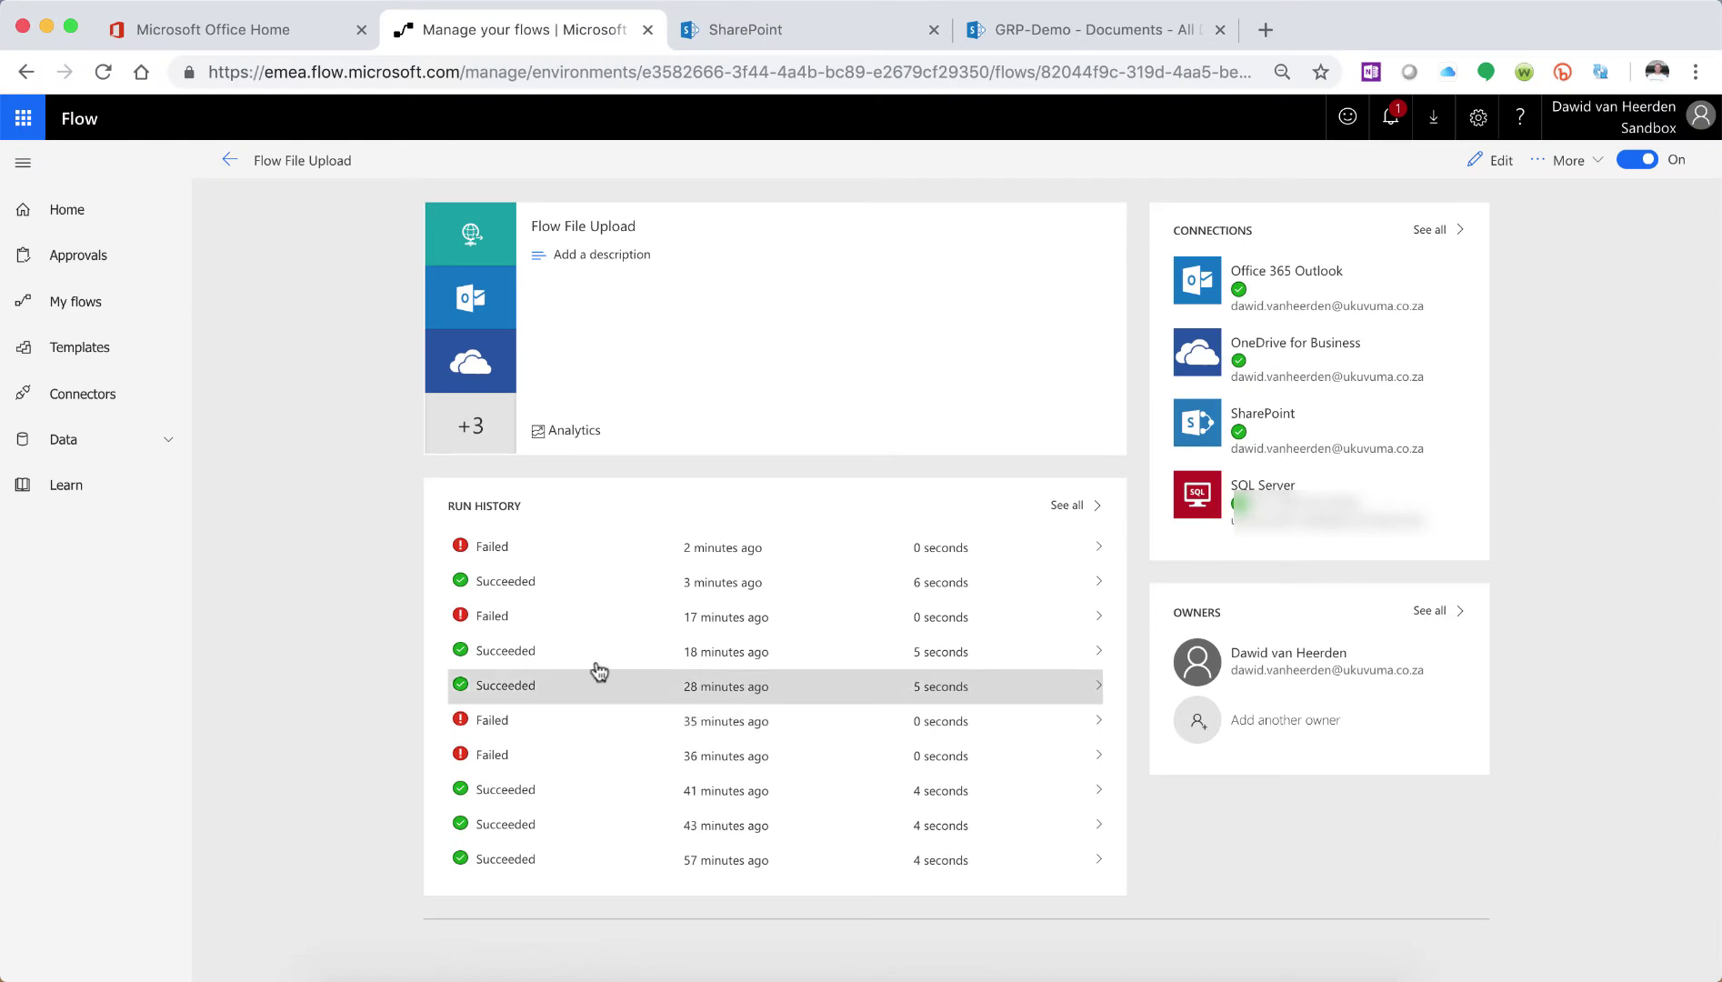
left_click(566, 548)
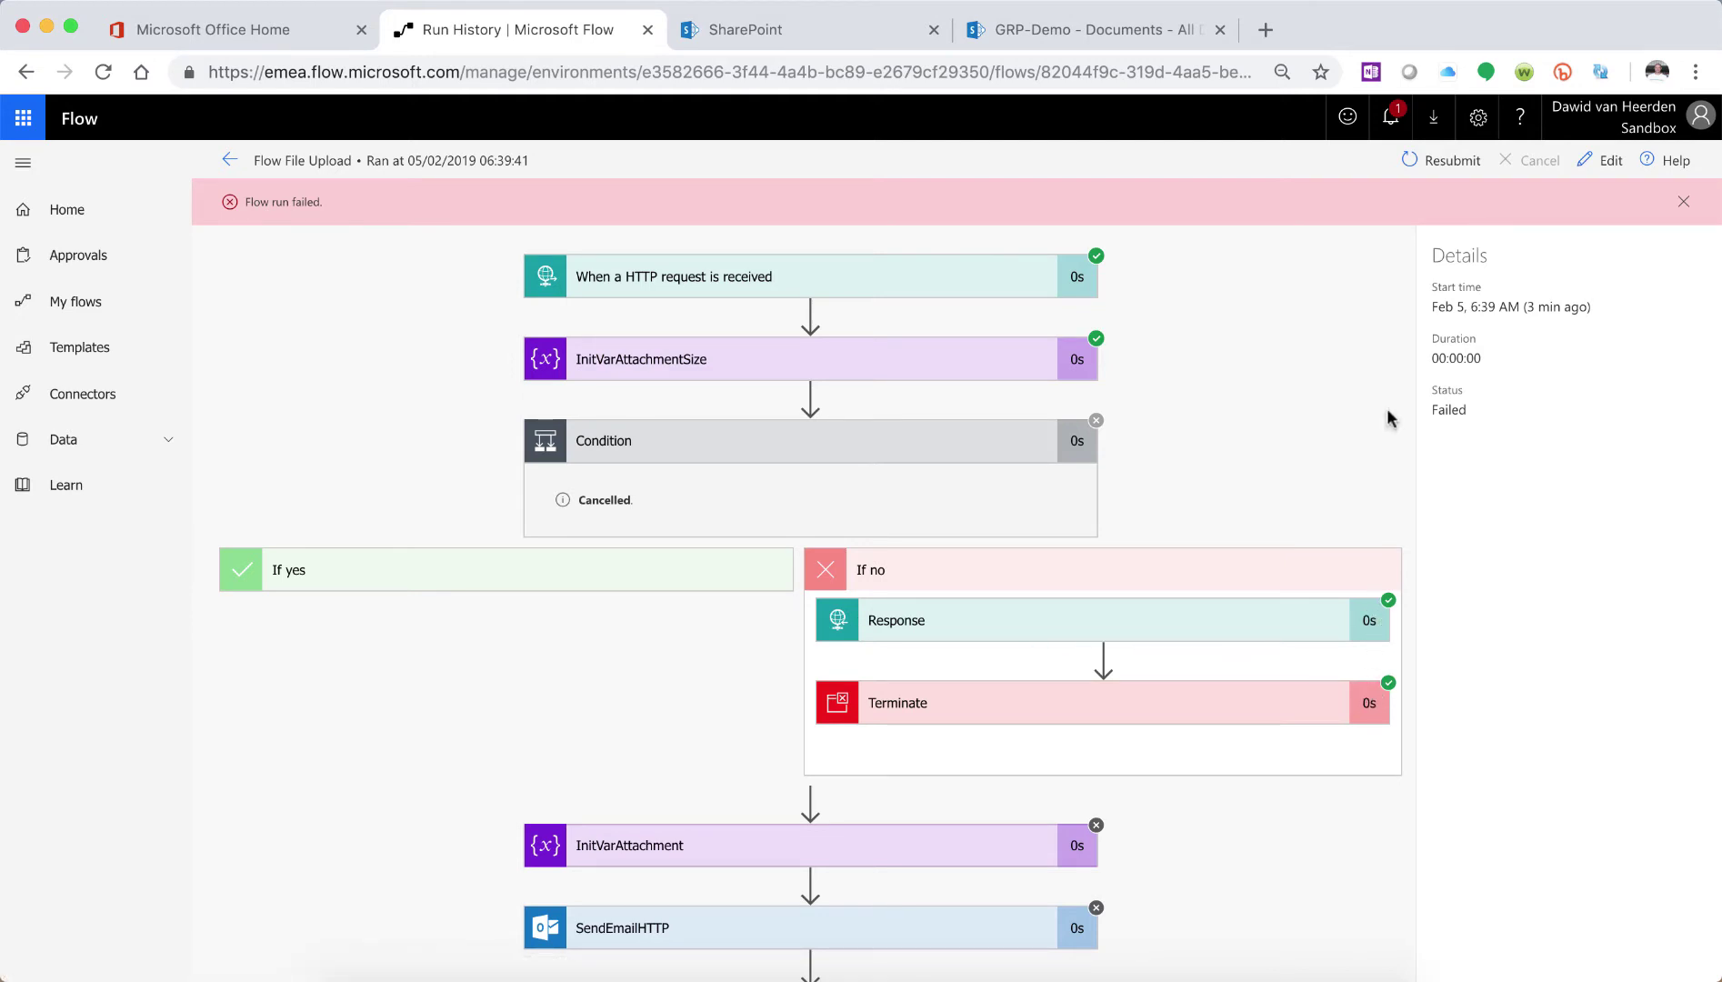
left_click(1602, 161)
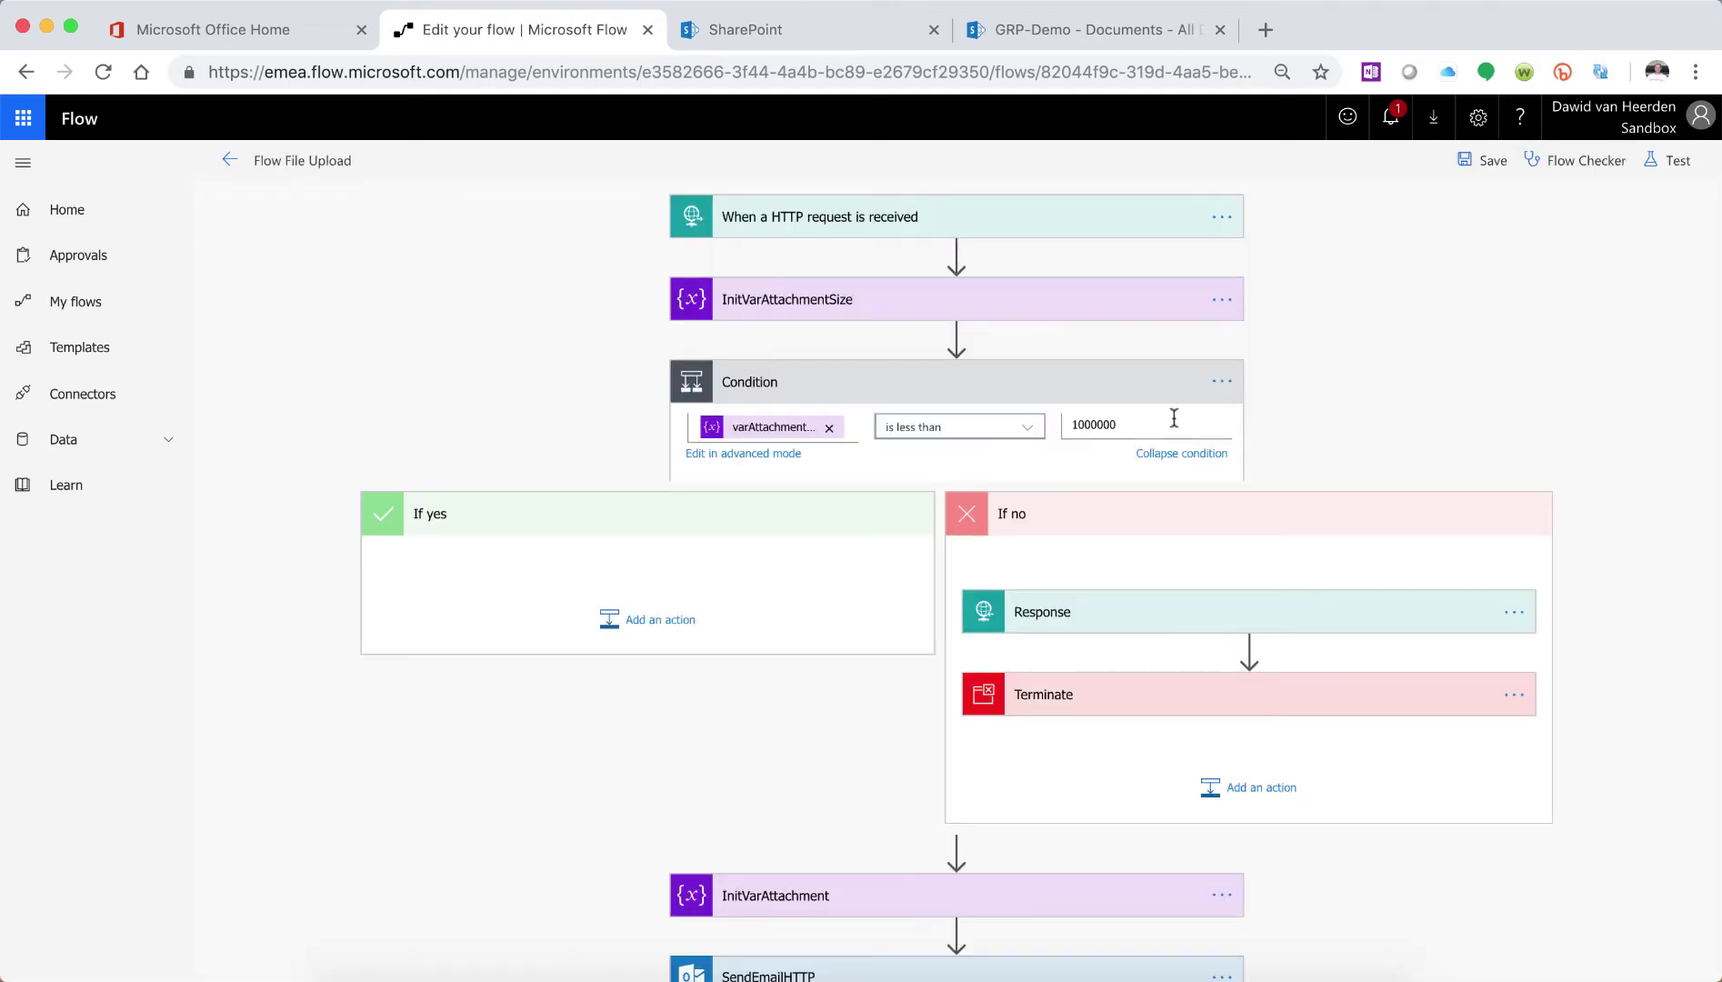
Rename the Condition step to CheckAttachmentSize.
left_click(1219, 383)
left_click(1298, 381)
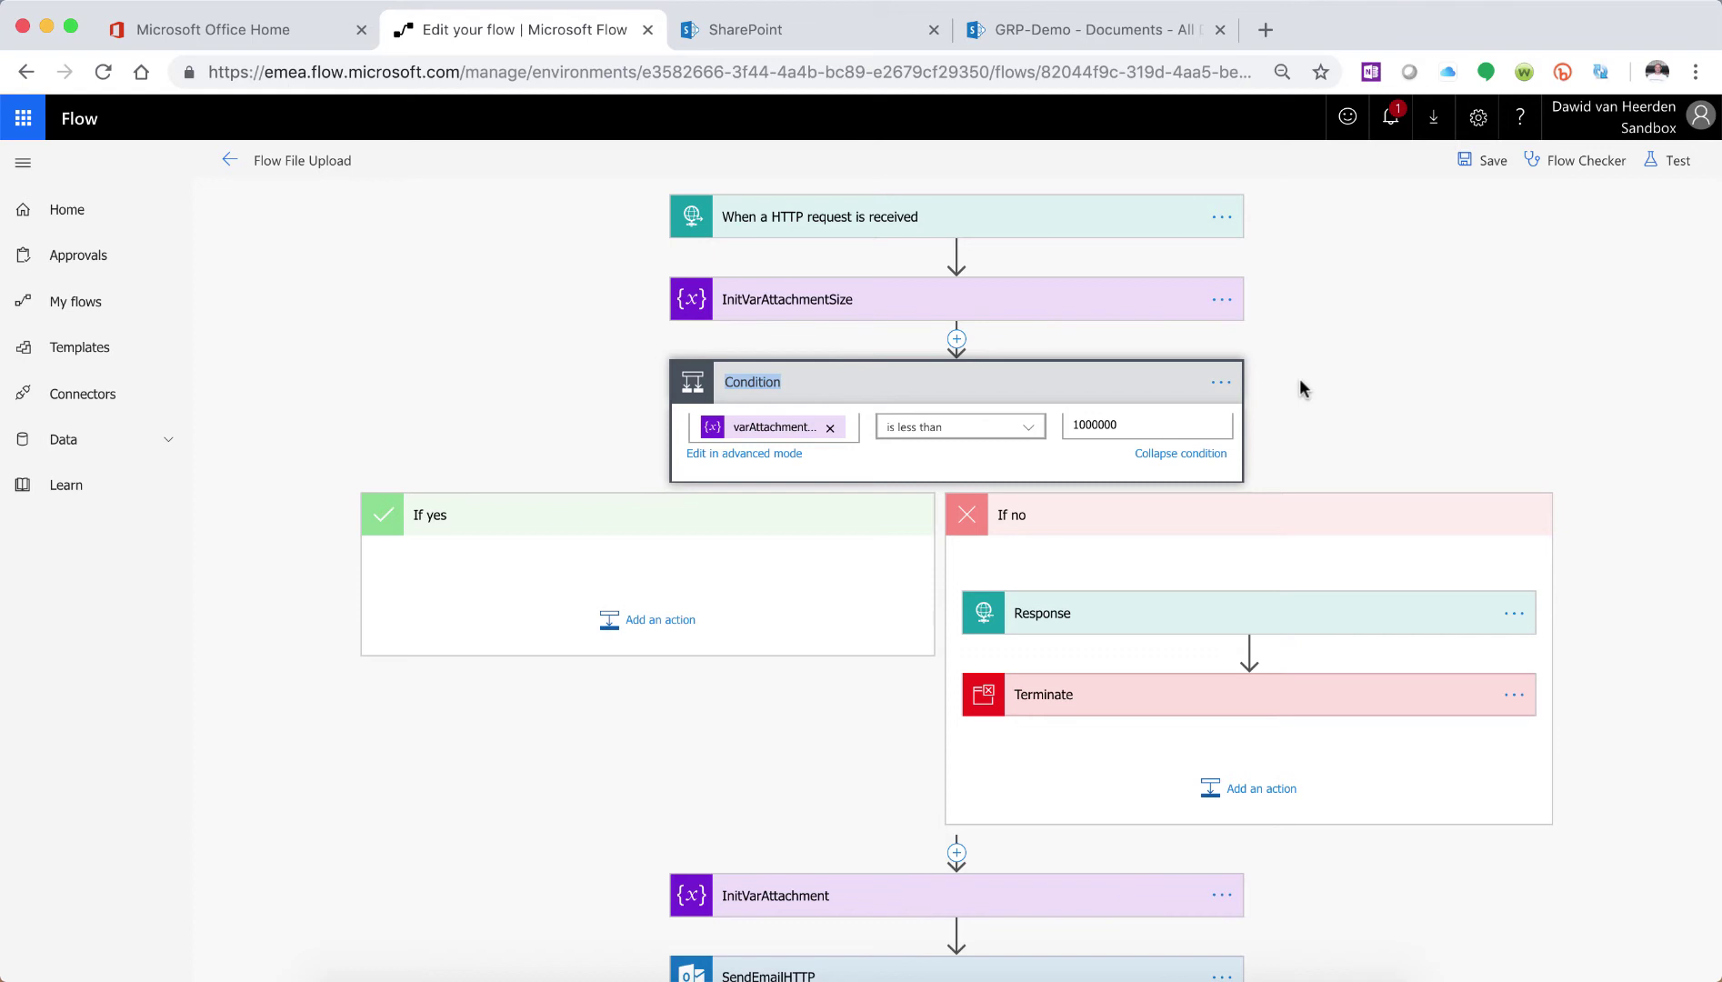
type("CheckAttachmentSize")
key("Return")
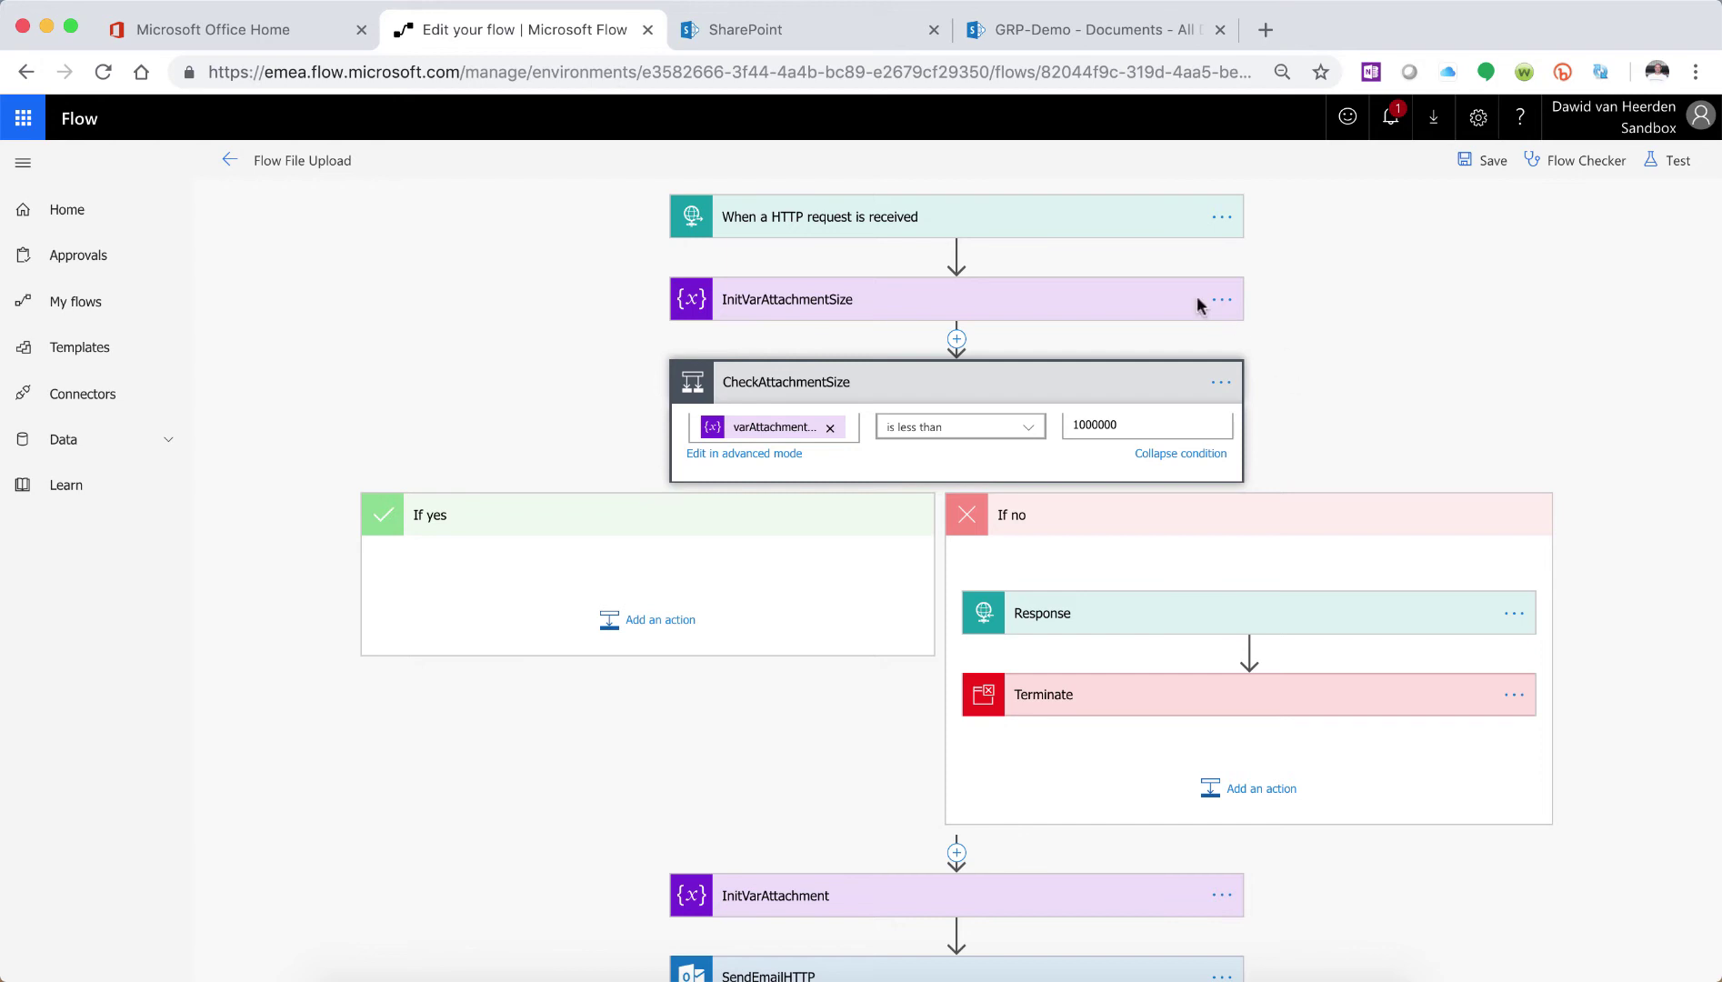
Collapse and re-expand the CheckAttachmentSize condition to review its branches.
scroll(1173, 531, "down", 2)
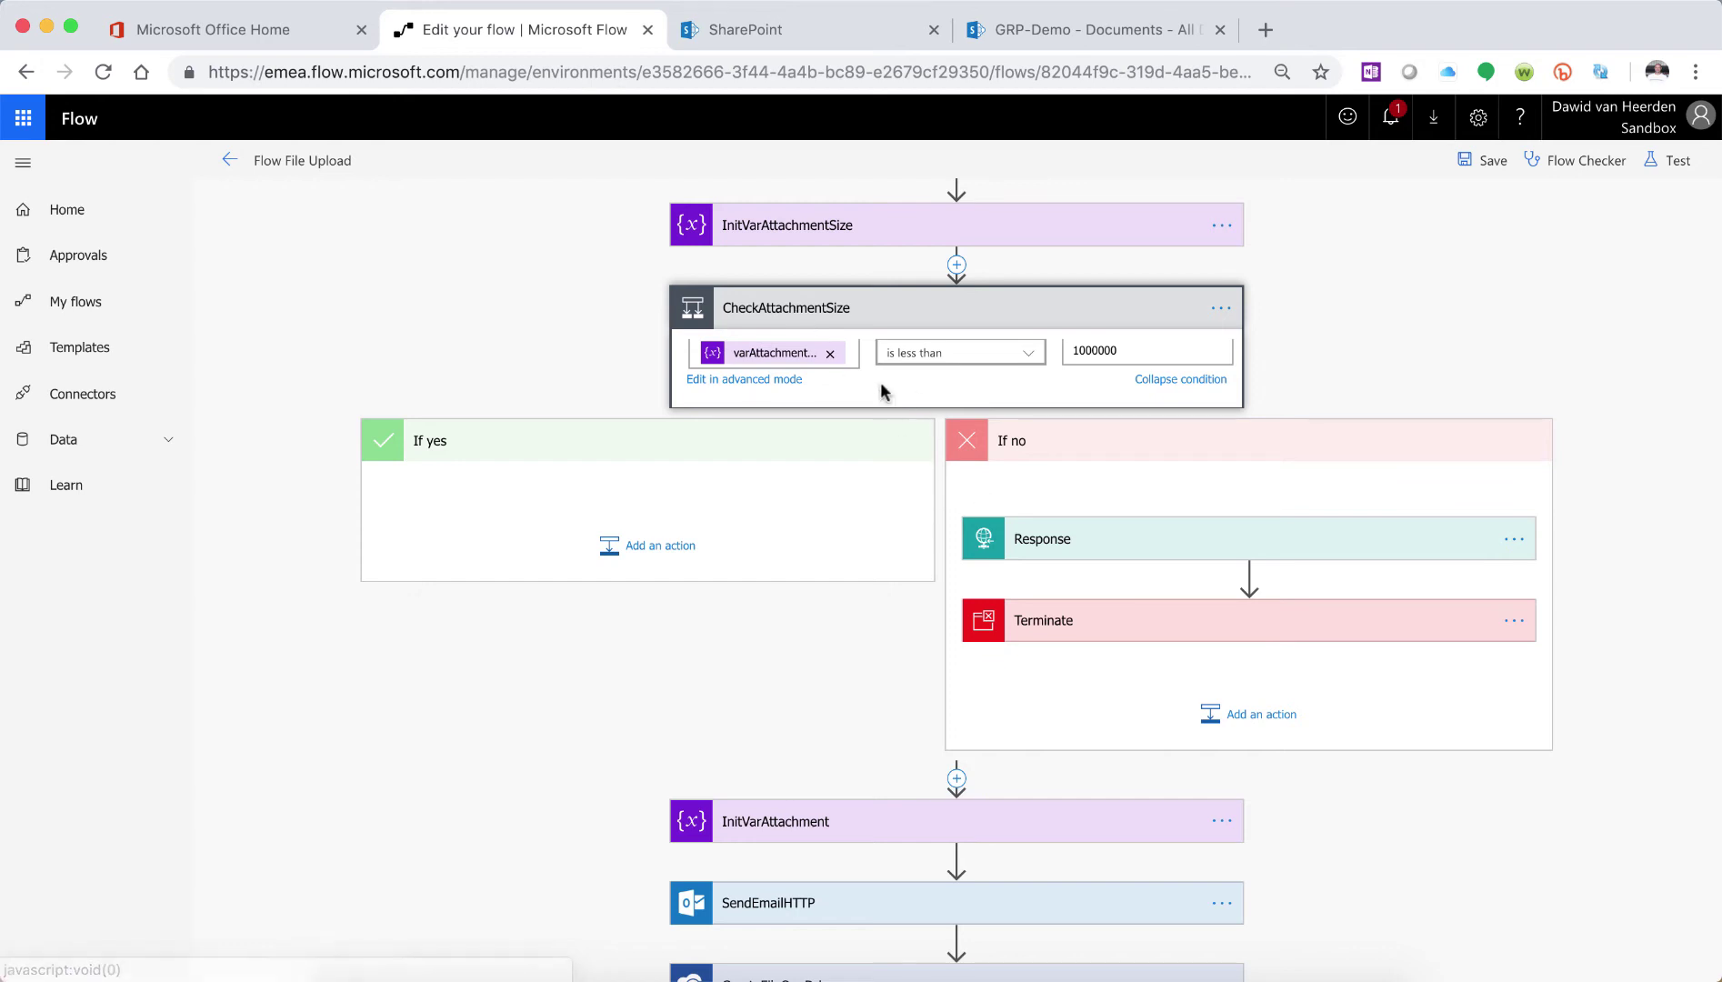
left_click(935, 318)
left_click(937, 319)
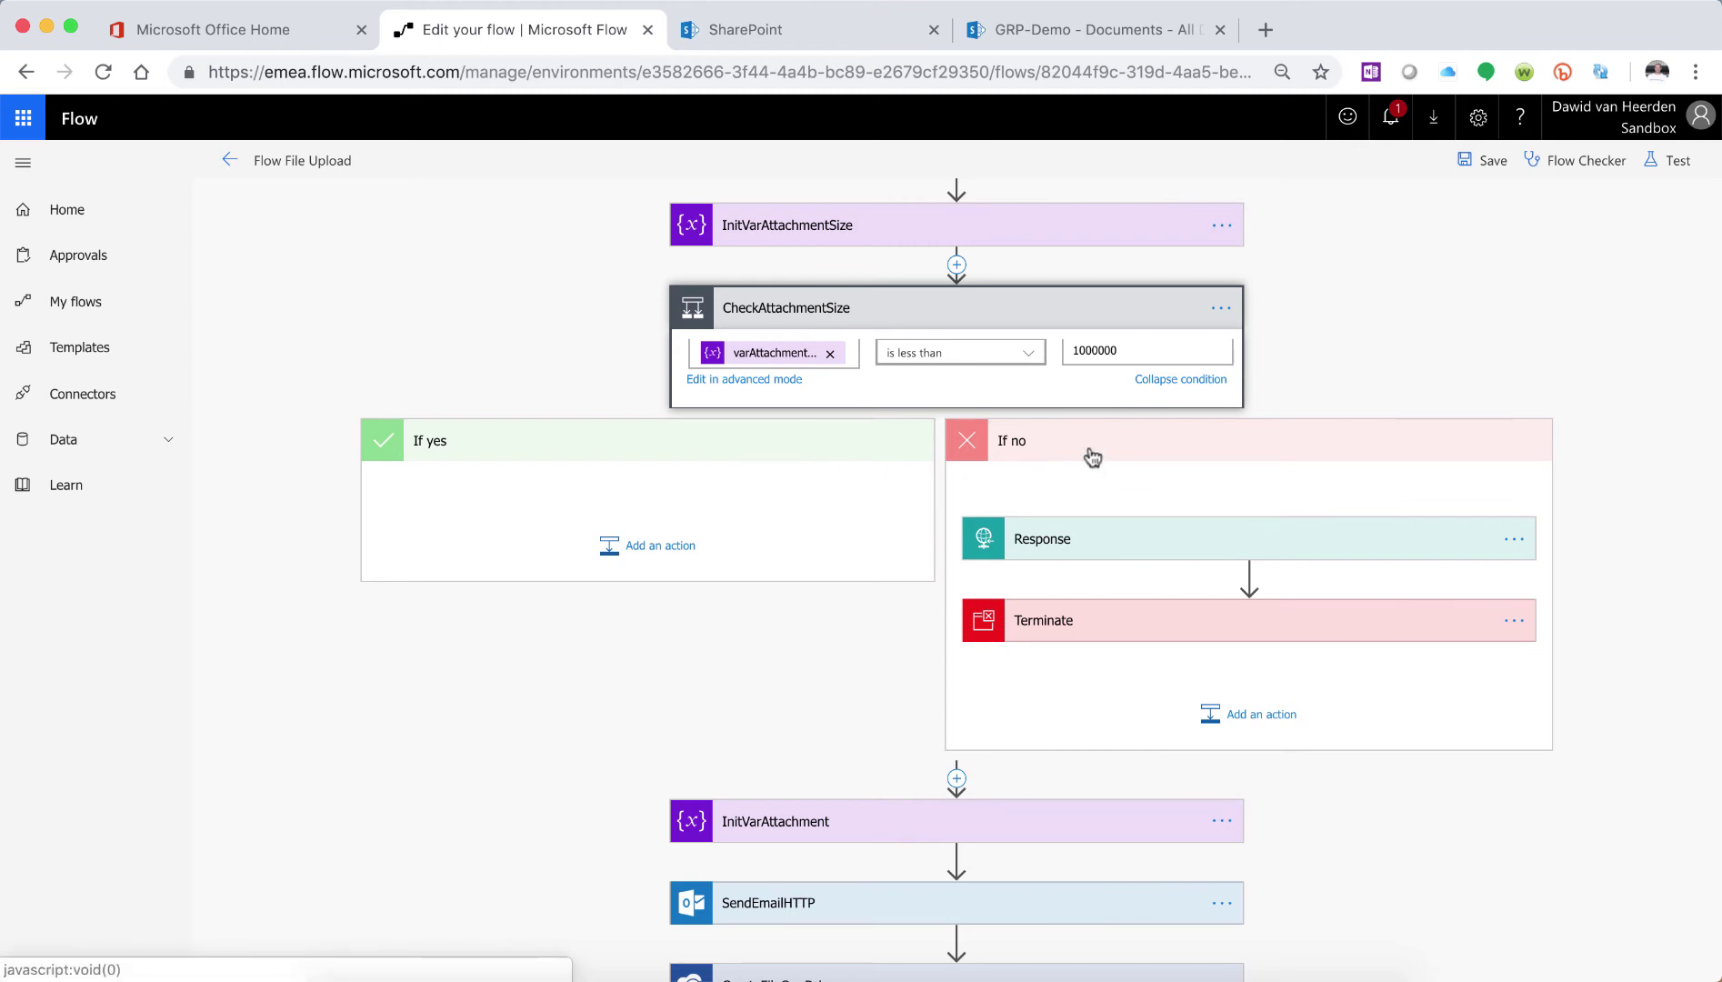
scroll(898, 780, "down", 3)
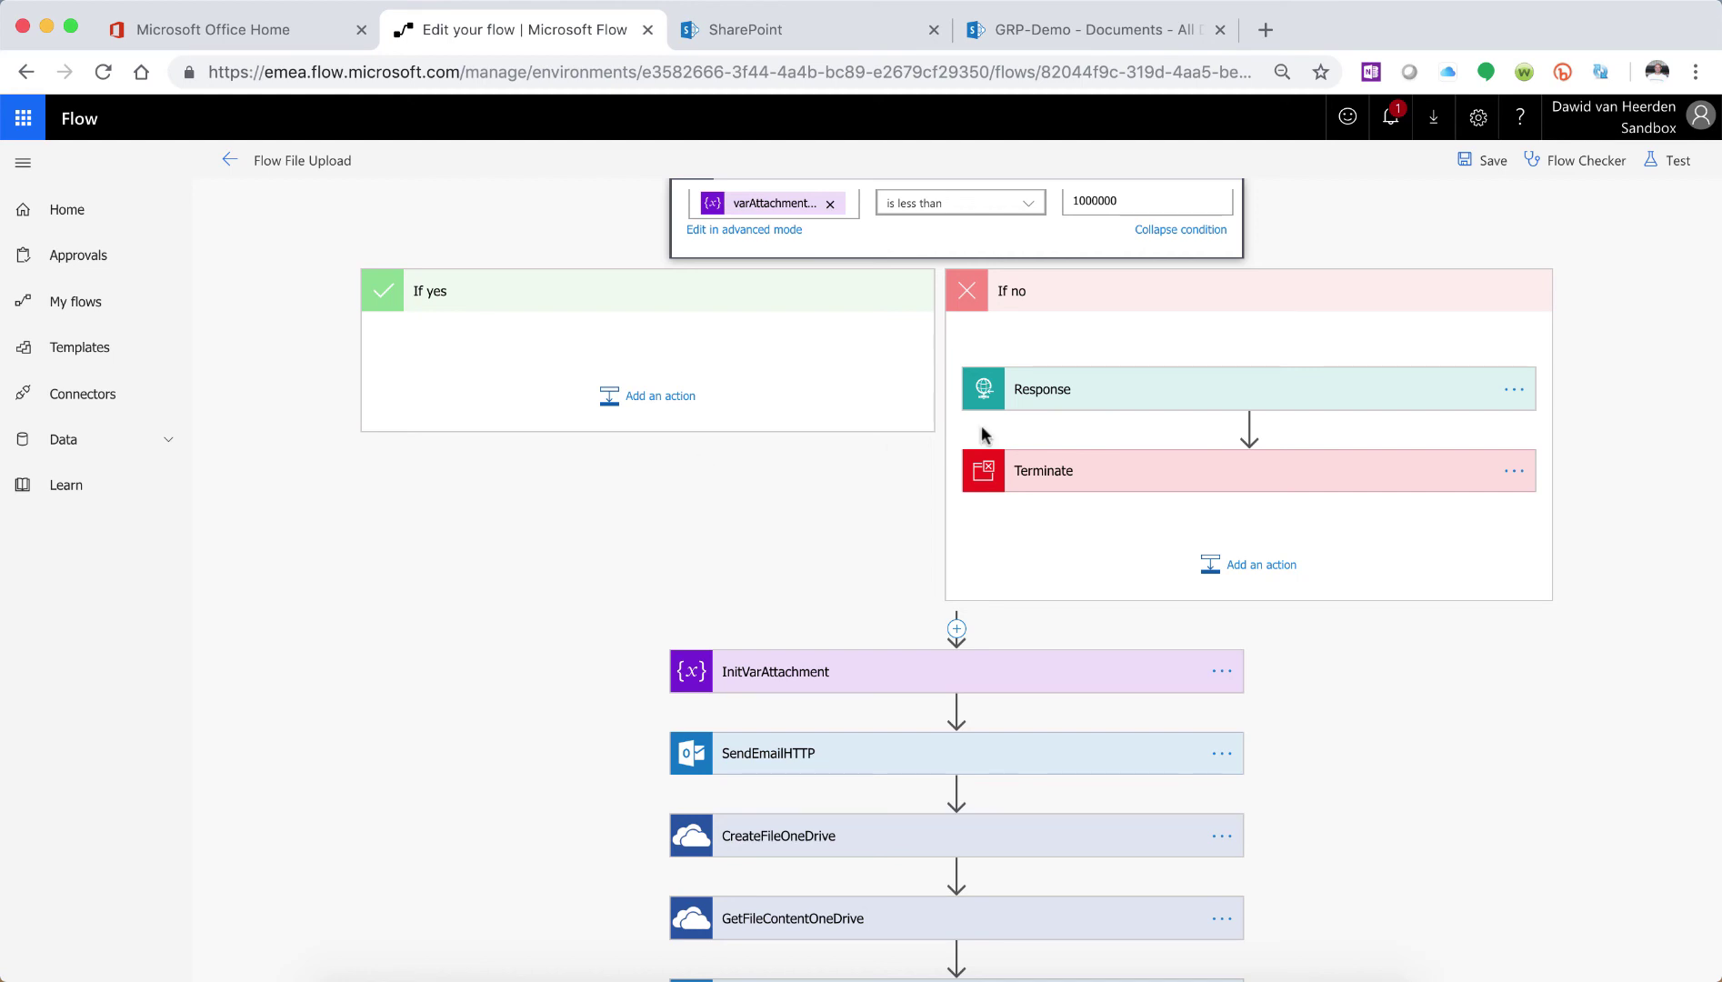
Fold up the If no and If yes branches, then the CheckAttachmentSize condition card itself.
left_click(1056, 287)
left_click(816, 309)
scroll(972, 343, "up", 5)
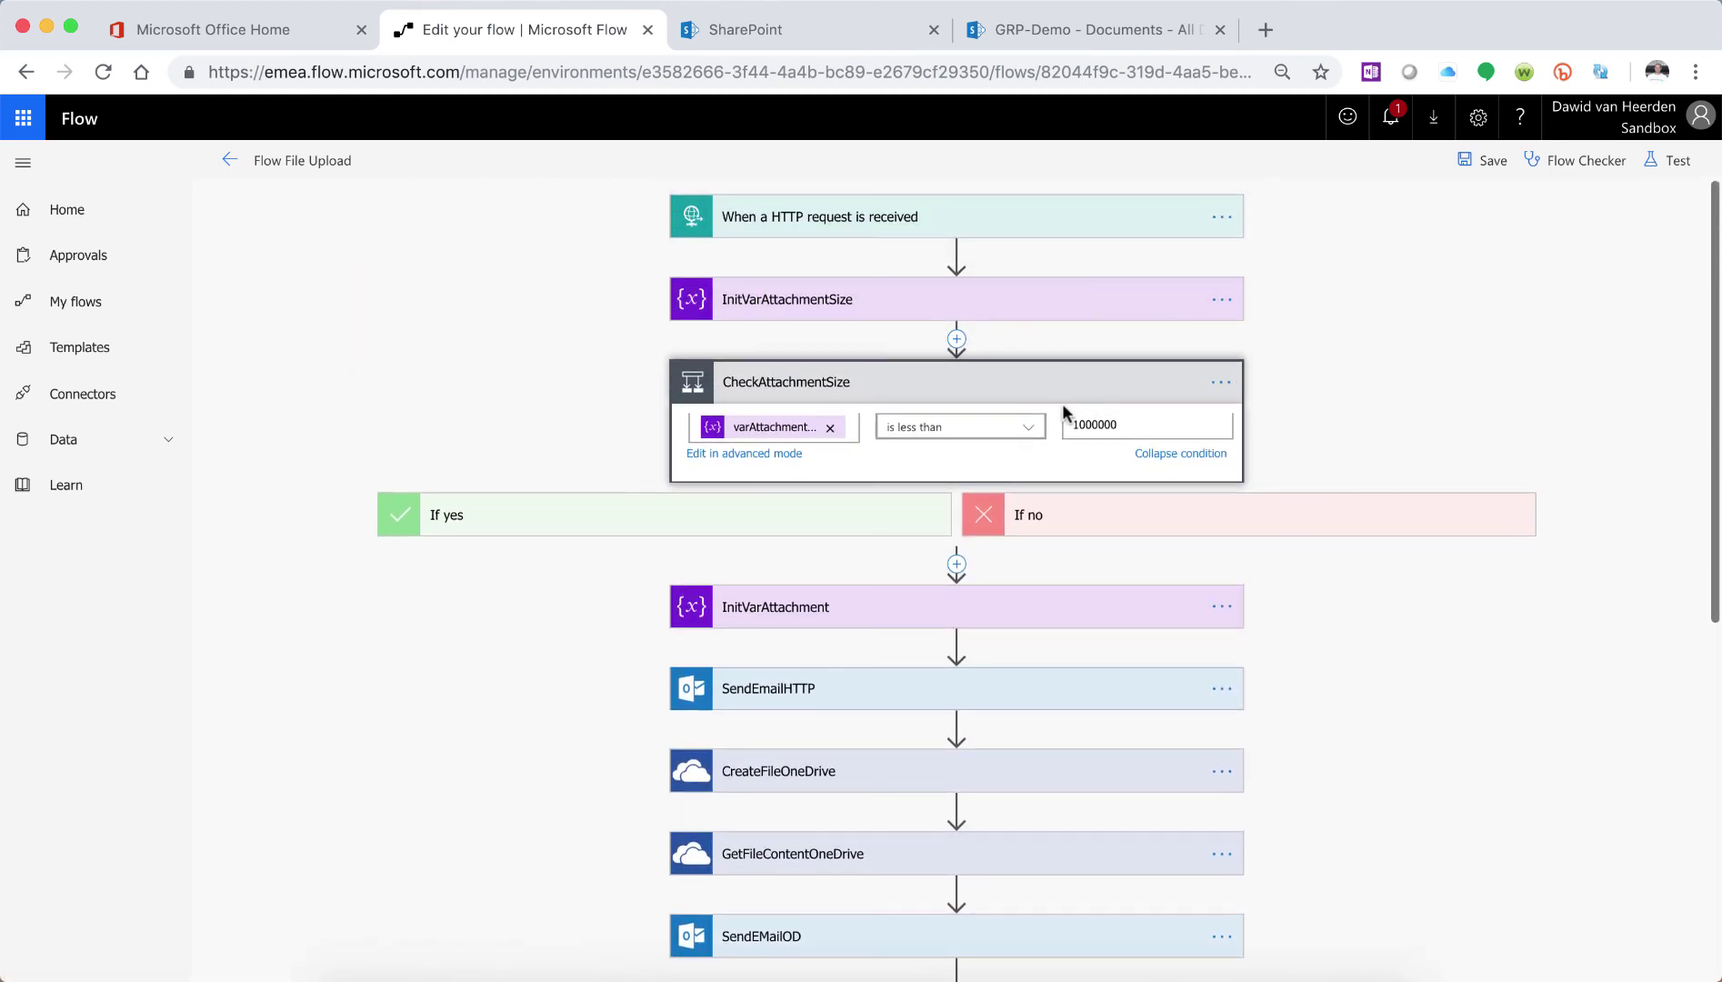
left_click(971, 380)
left_click(1220, 383)
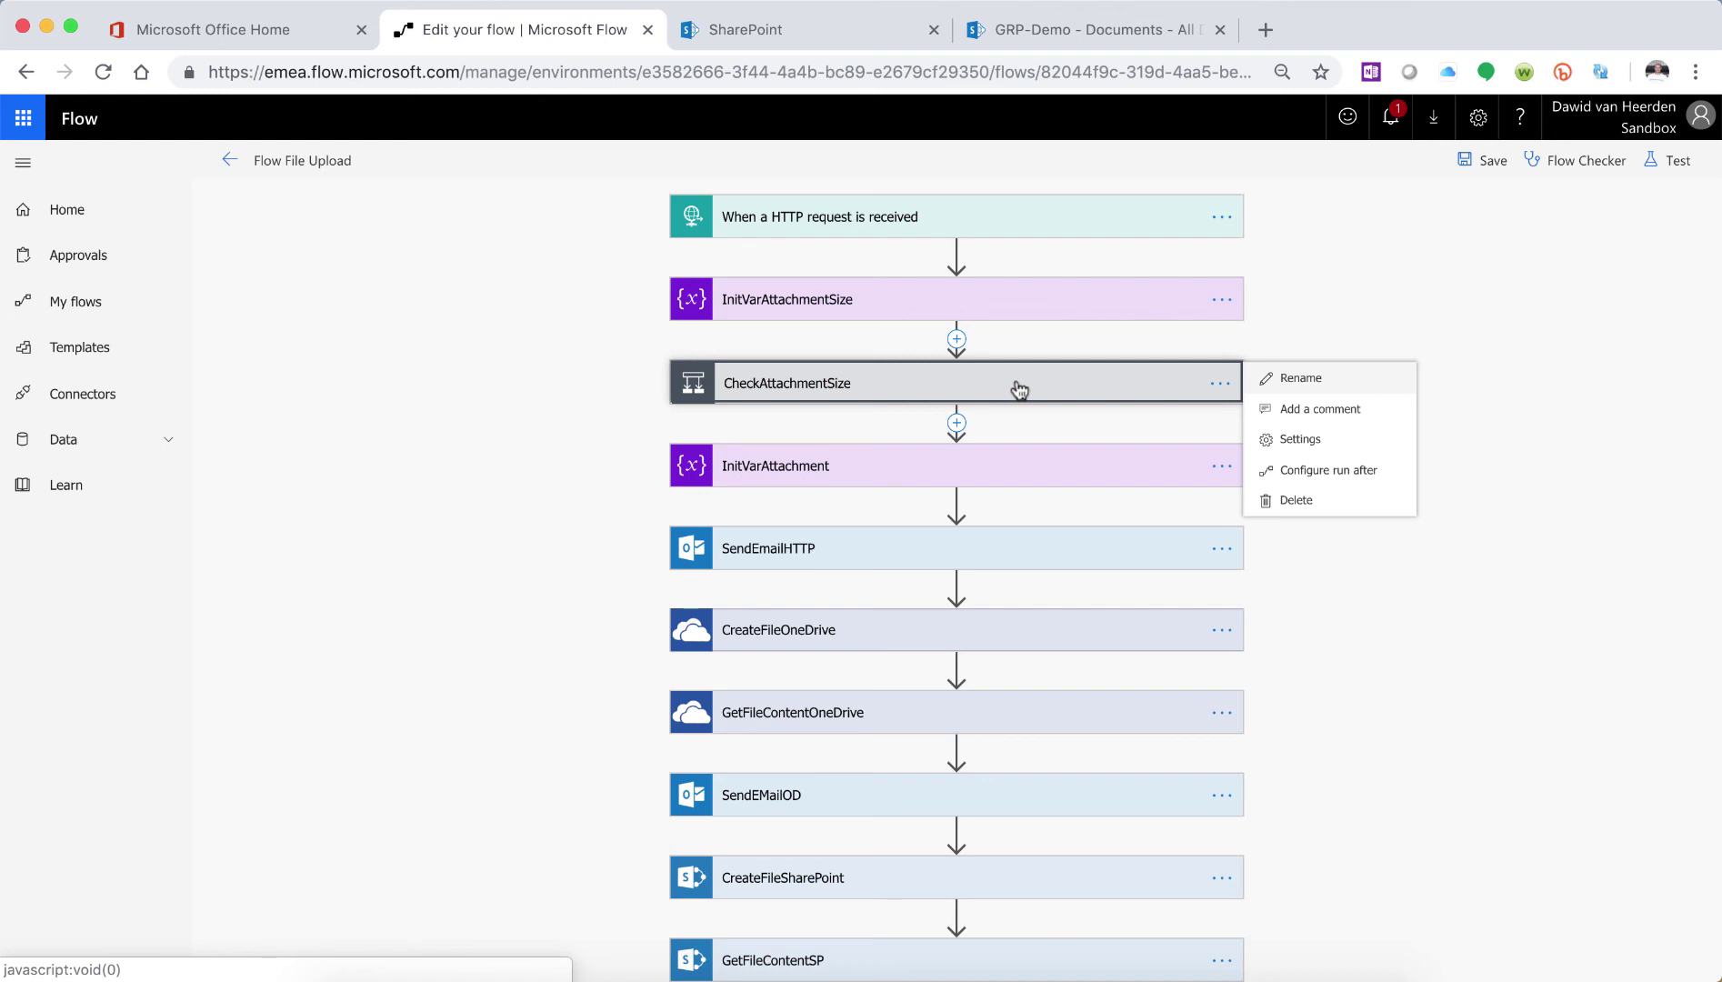
left_click(1502, 168)
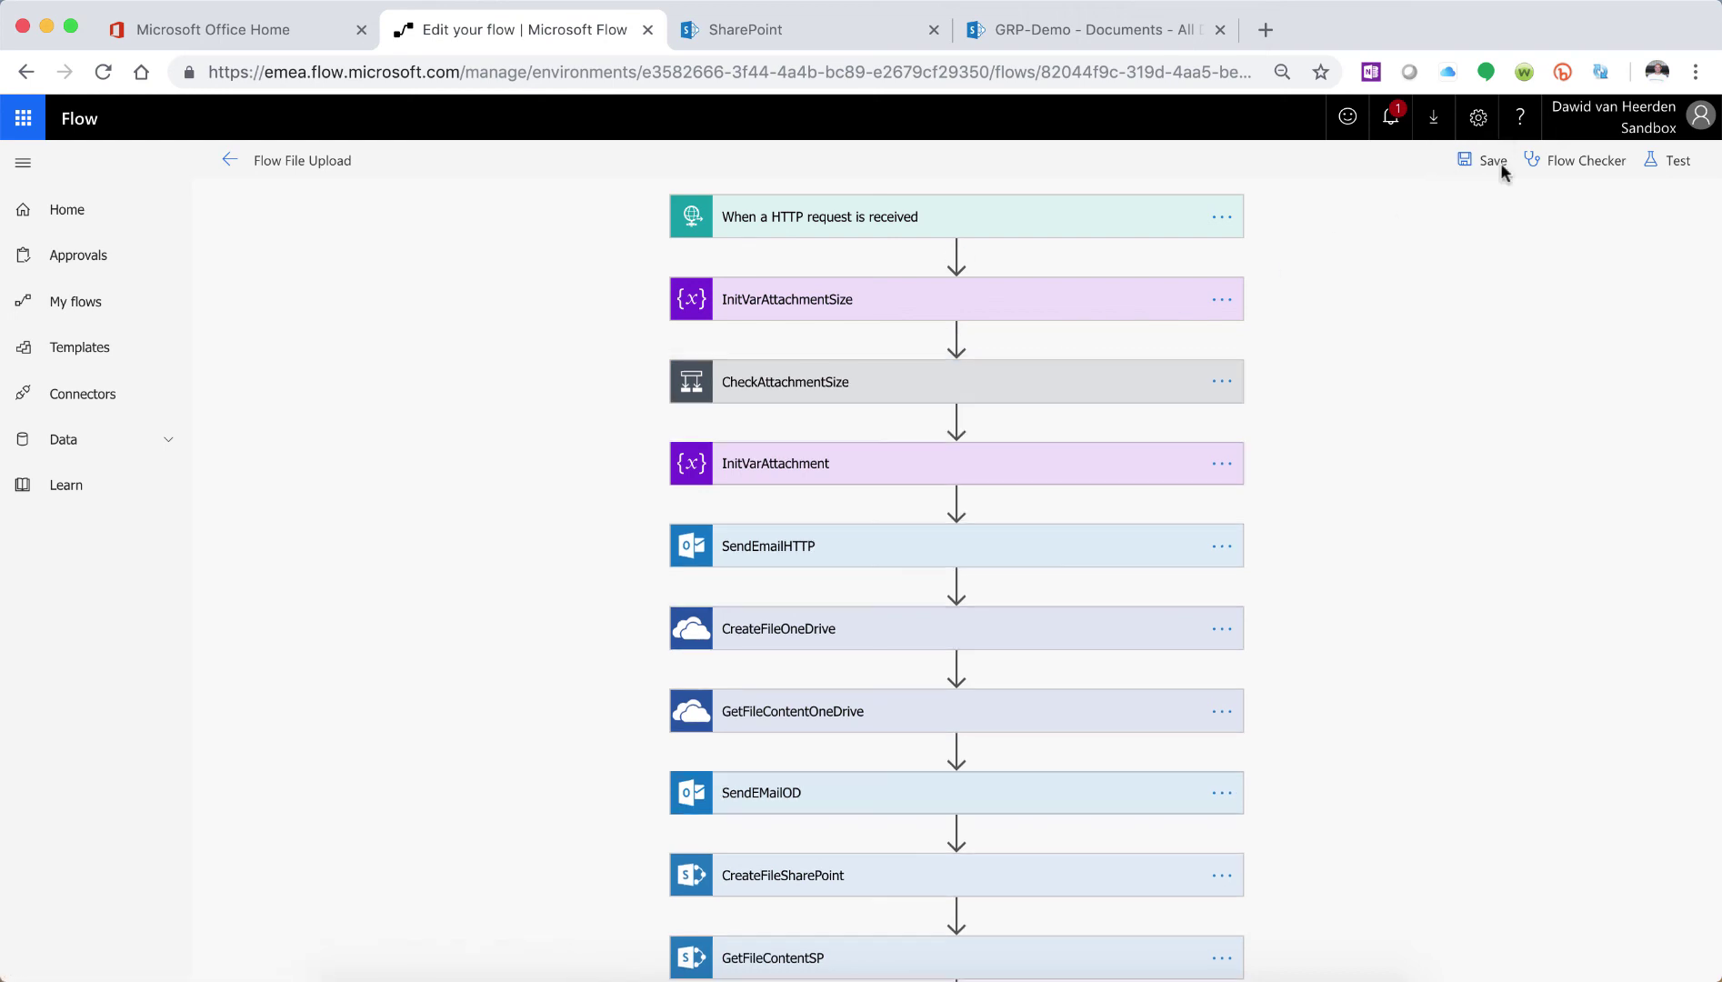